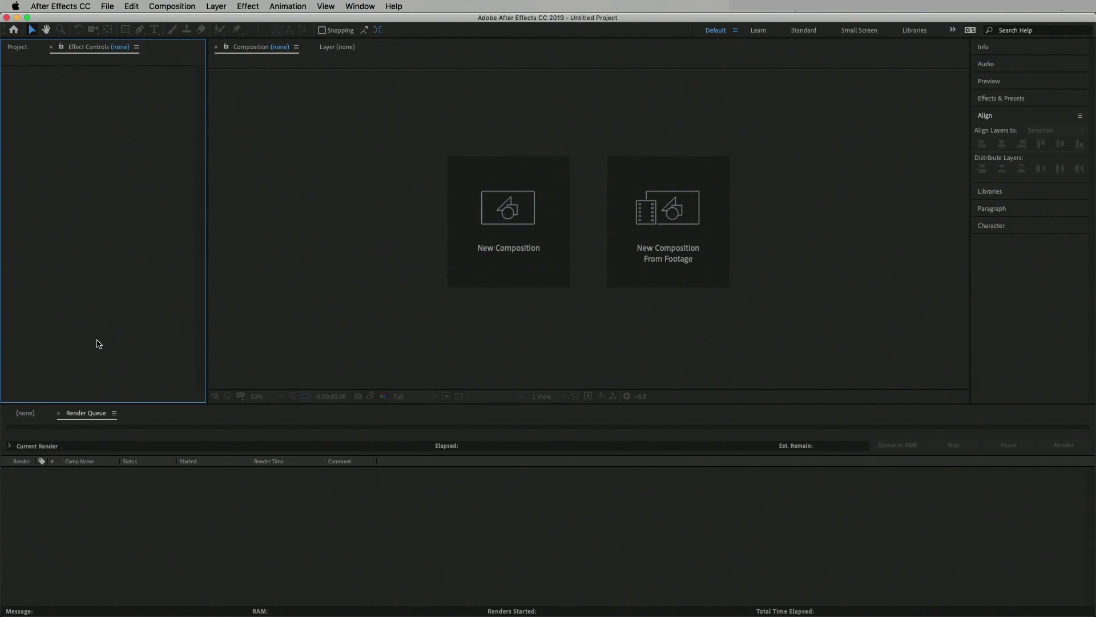
- Create a new 1920×1080, 23.976 fps composition named Main
right_click(84, 251)
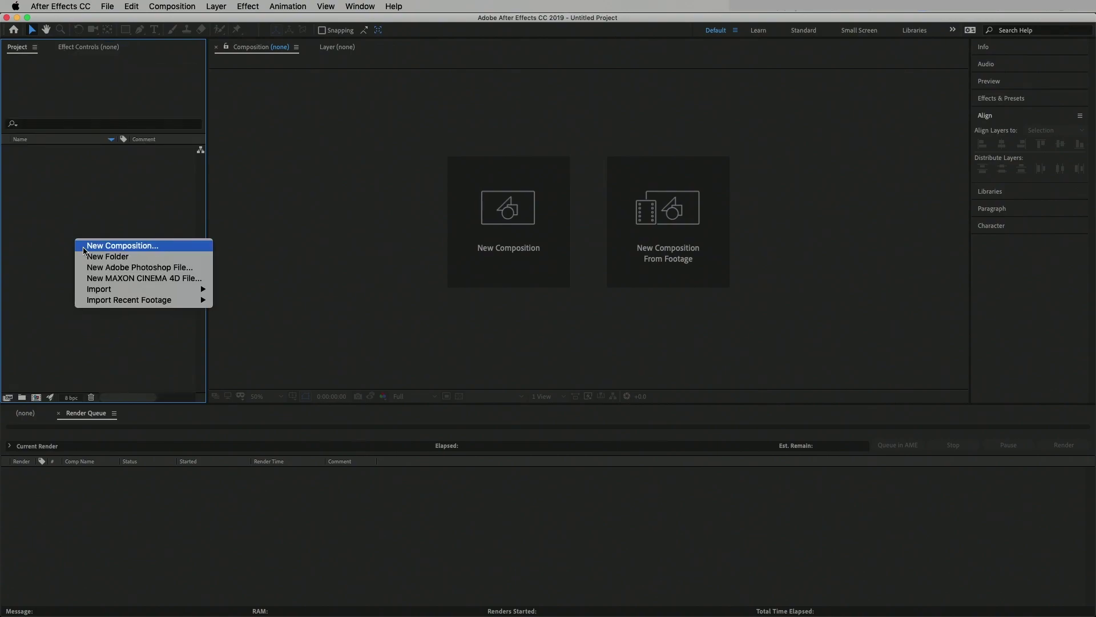
click(84, 252)
text(M)
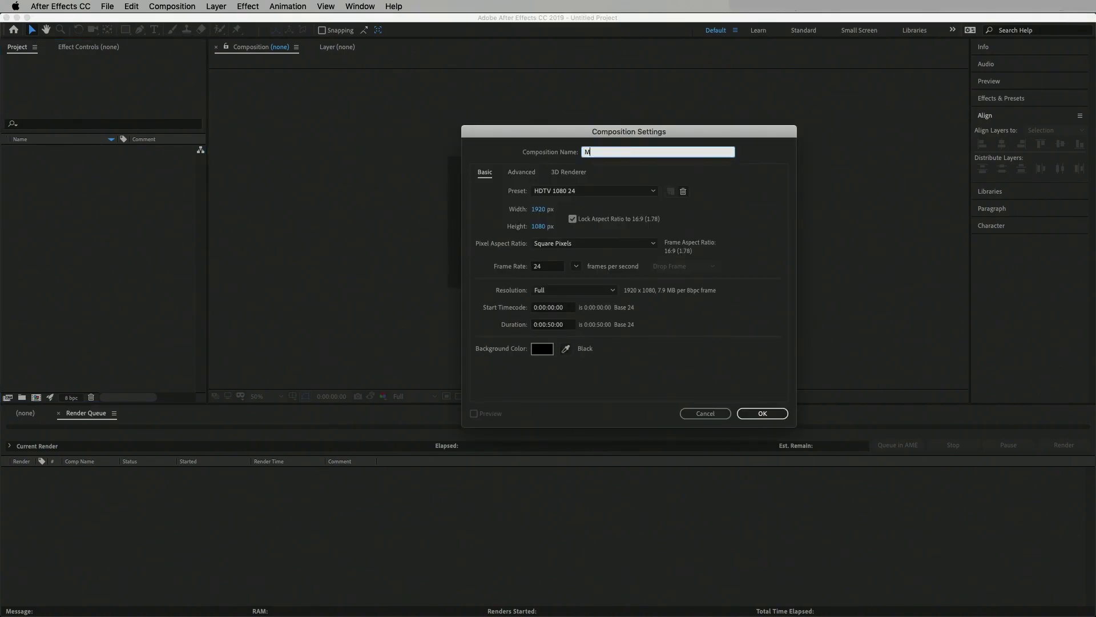
text(ain)
click(576, 266)
click(572, 292)
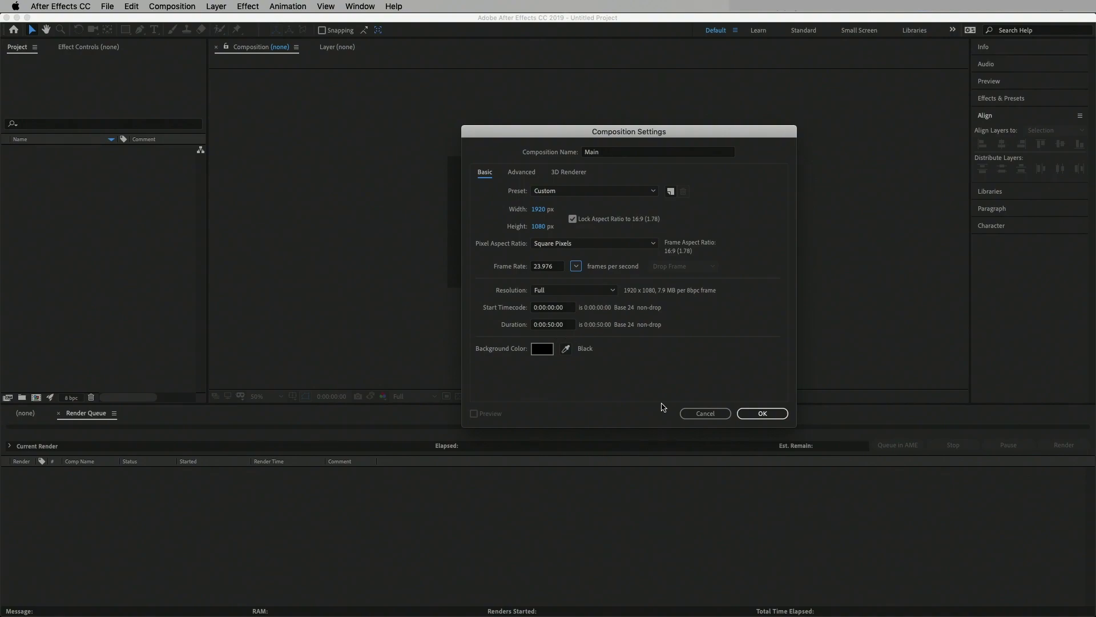
click(761, 414)
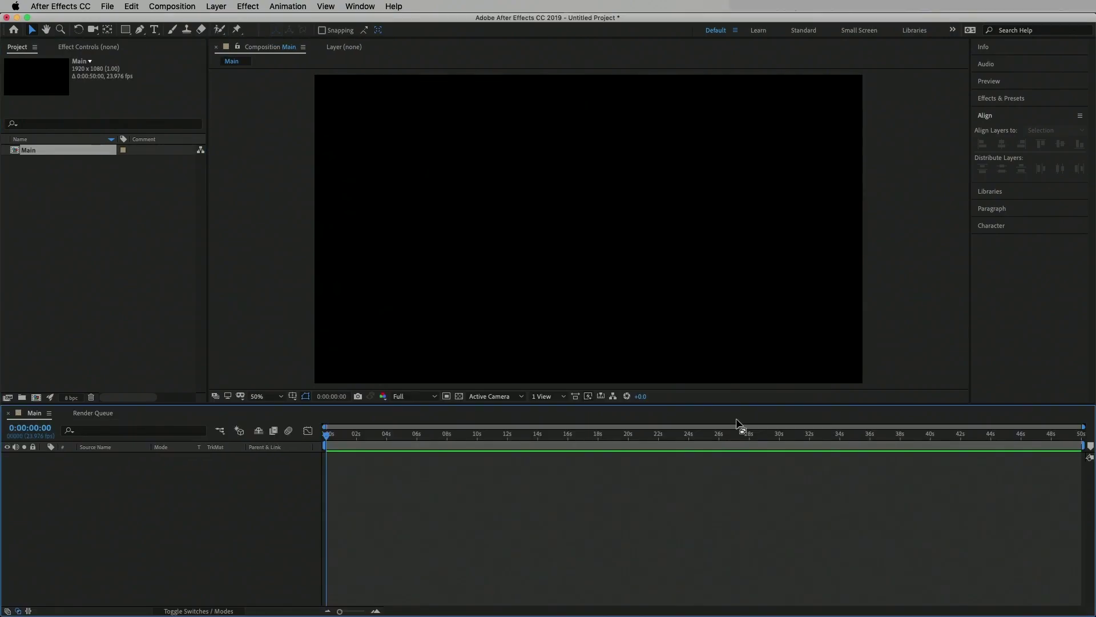
- Import Island.mp4 from Finder and place it as a layer in Main
click(150, 290)
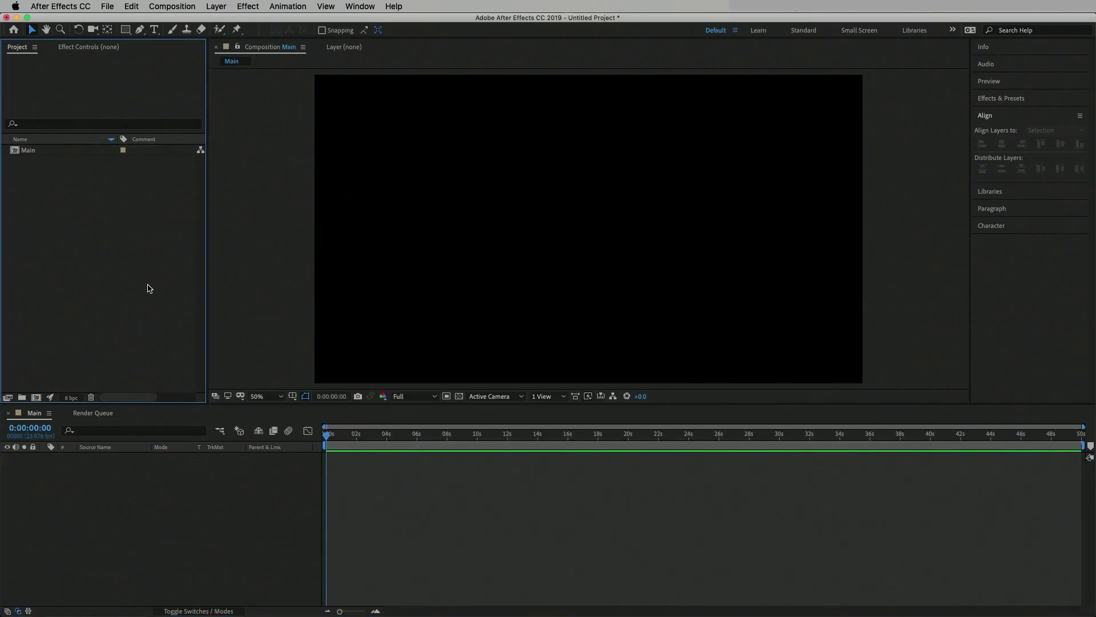
key(super+Tab)
key(super+Tab)
key(super+Tab)
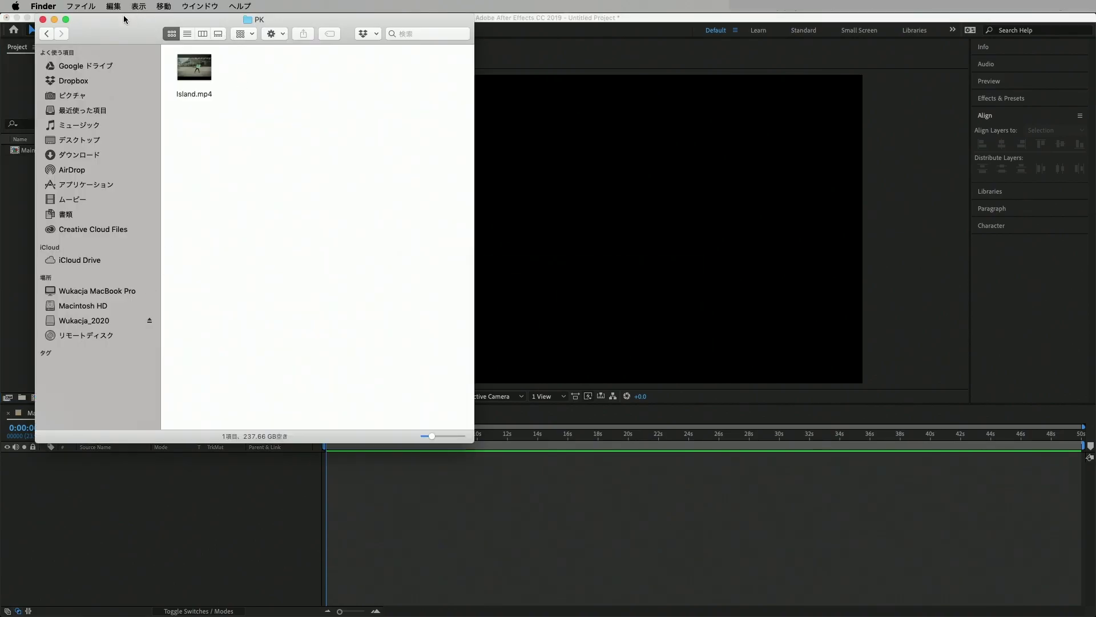
drag(124, 19, 367, 46)
mouse_move(438, 94)
mouse_down()
mouse_move(97, 250)
mouse_move(40, 172)
mouse_up()
drag(115, 485, 117, 490)
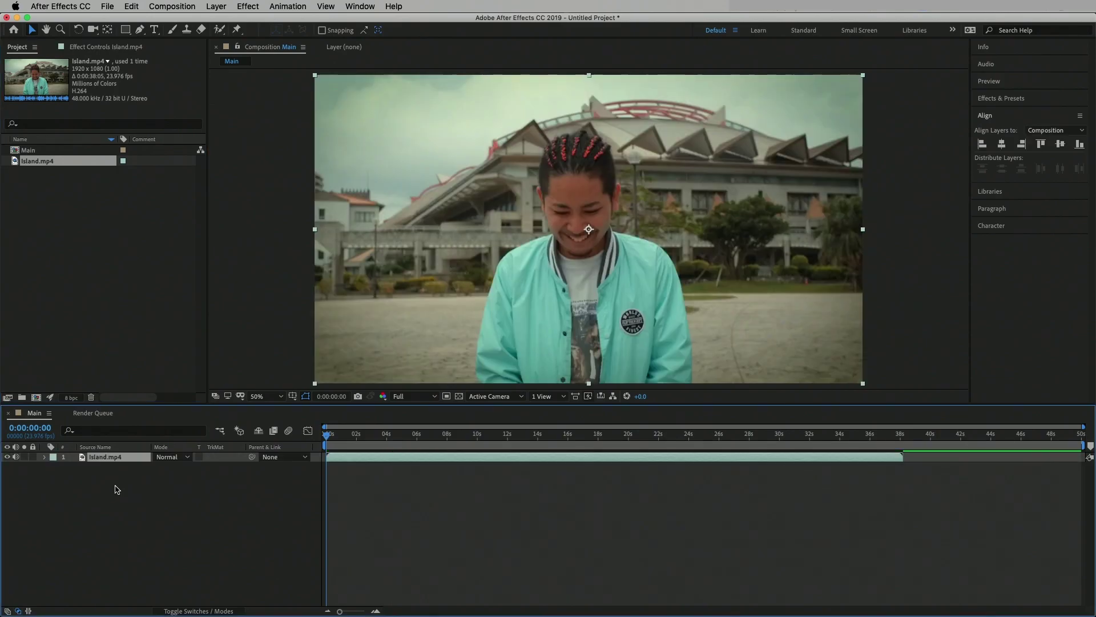
click(227, 518)
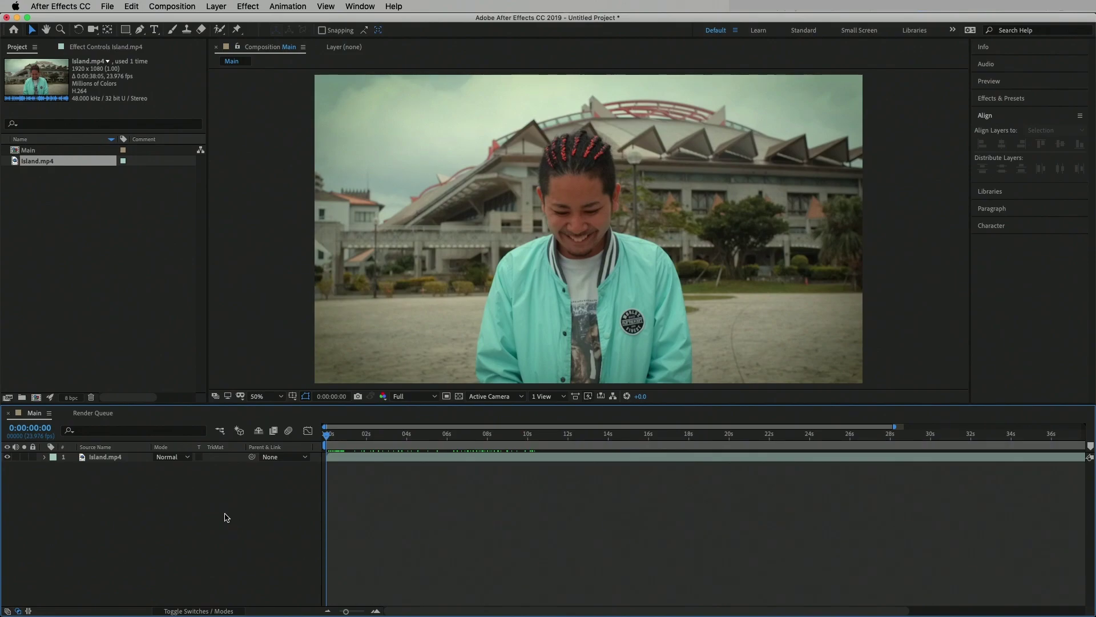
- Duplicate the Island.mp4 layer into two stacked copies and change the workspace to Paint
click(123, 459)
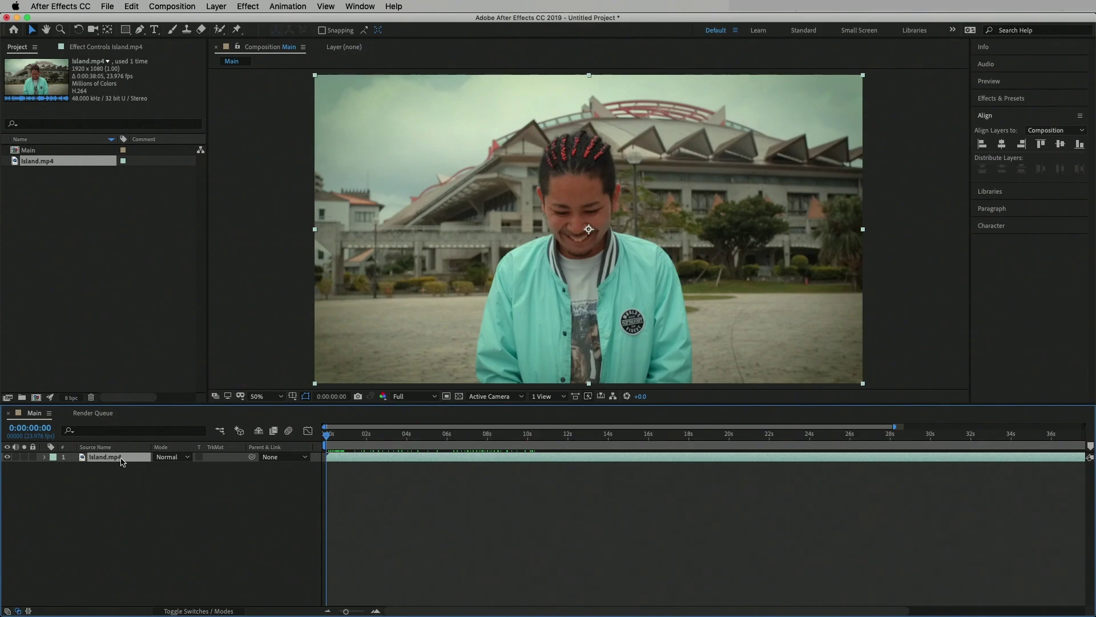
key(ctrl+d)
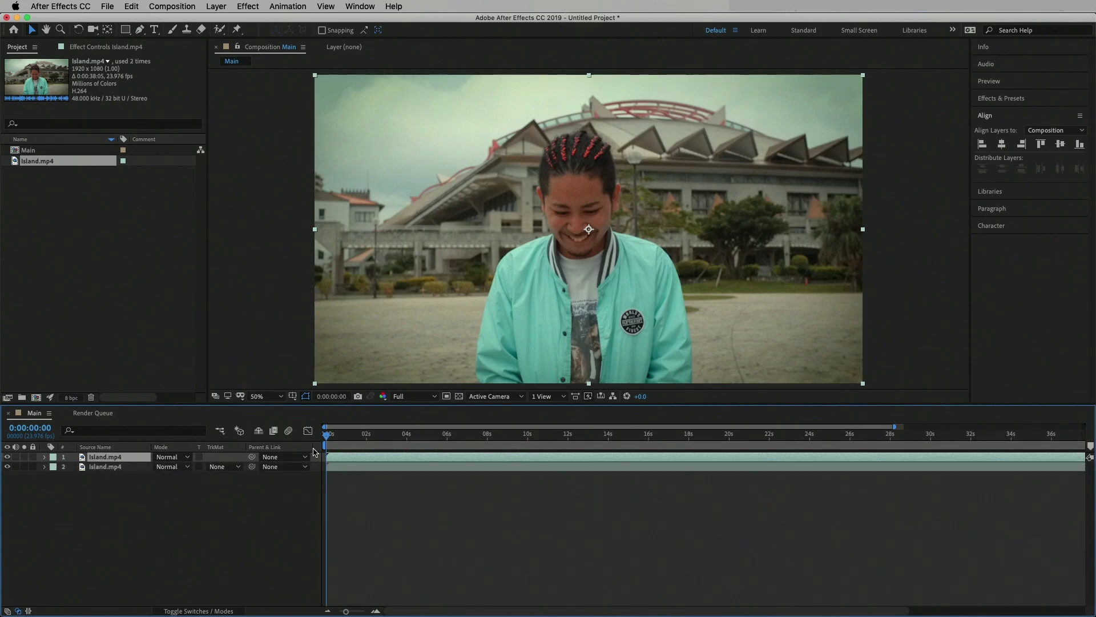
key(equal)
key(space)
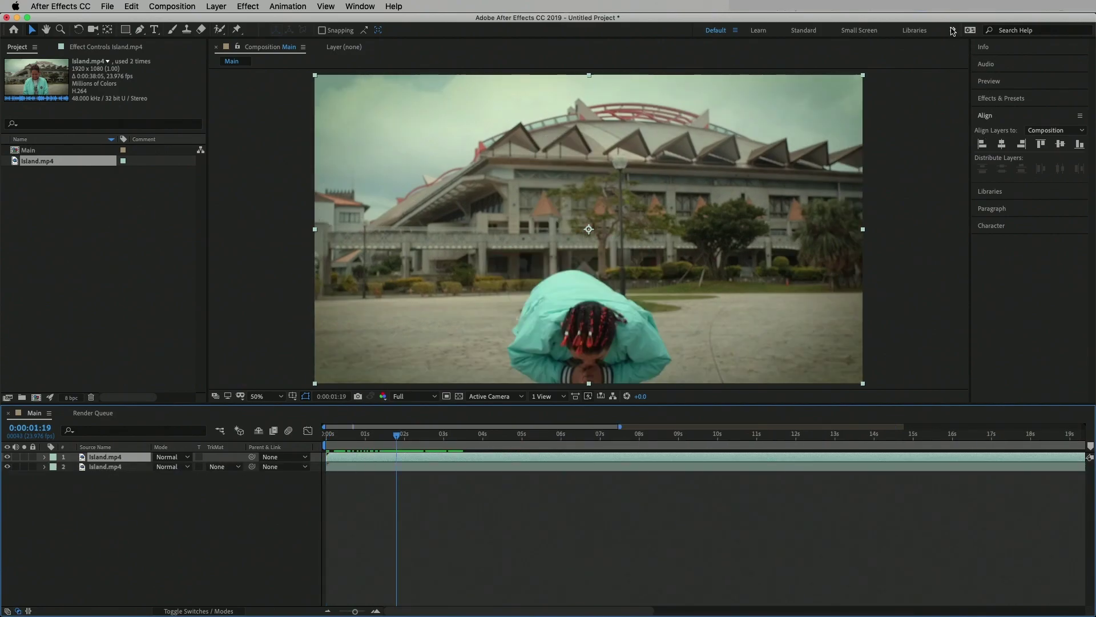
click(953, 31)
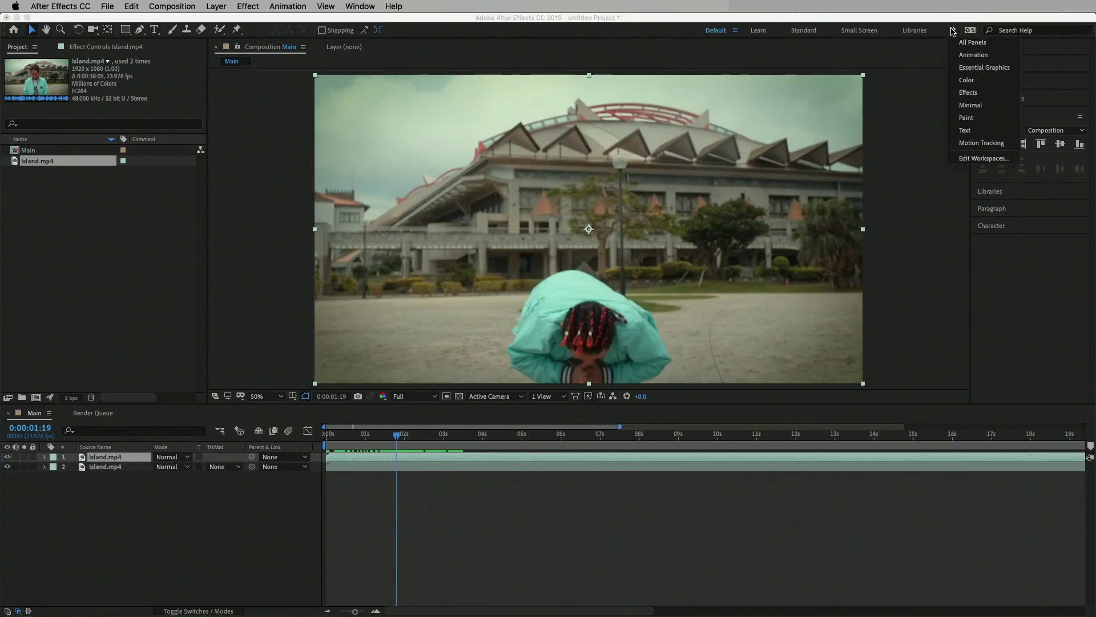
click(971, 120)
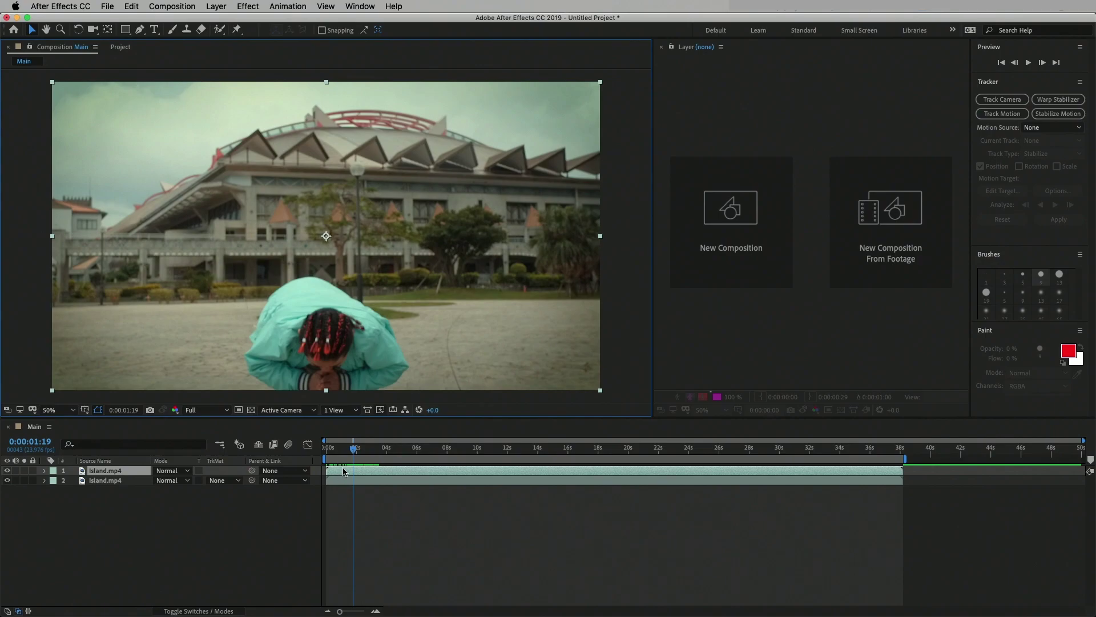
- Open the Island.mp4 layer in a widened Layer panel and collapse the Tracker and Preview panels
double_click(339, 473)
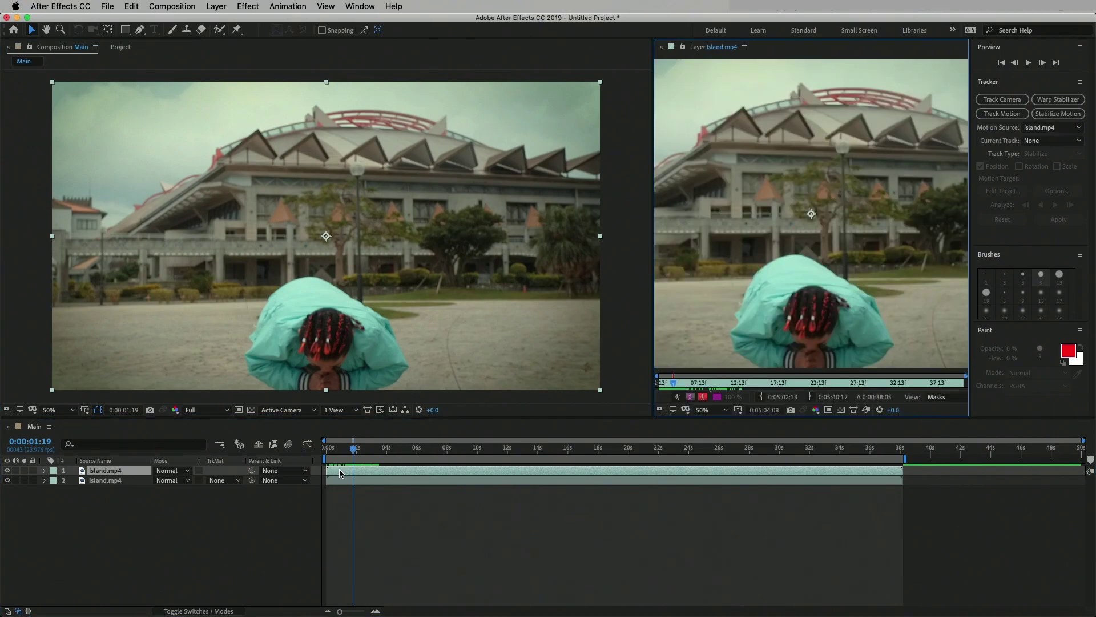
drag(652, 207, 419, 207)
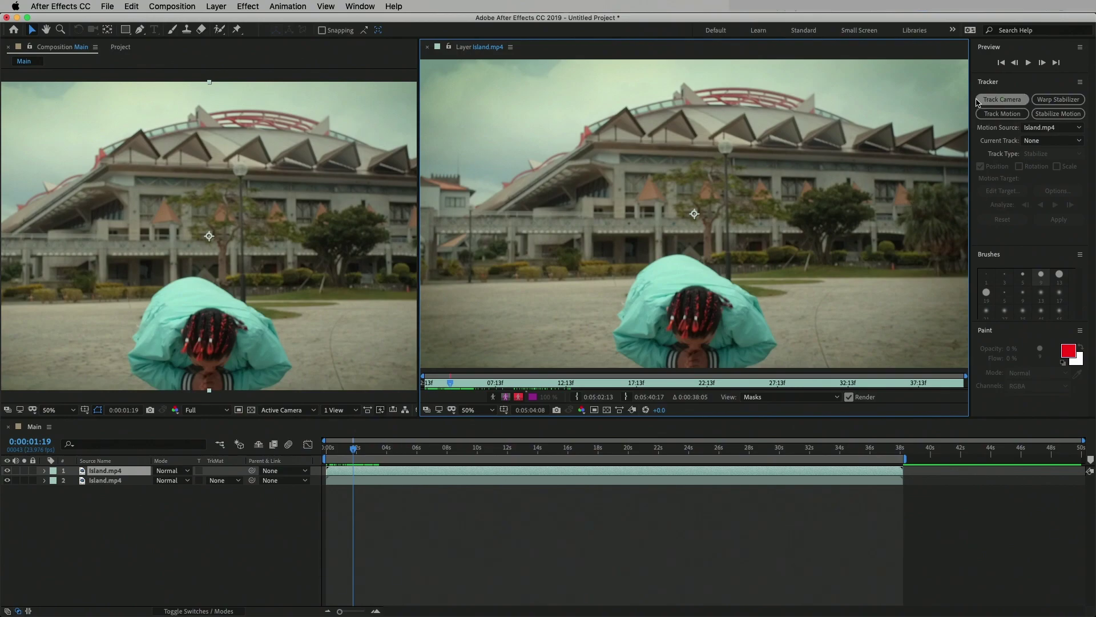
click(986, 83)
click(991, 50)
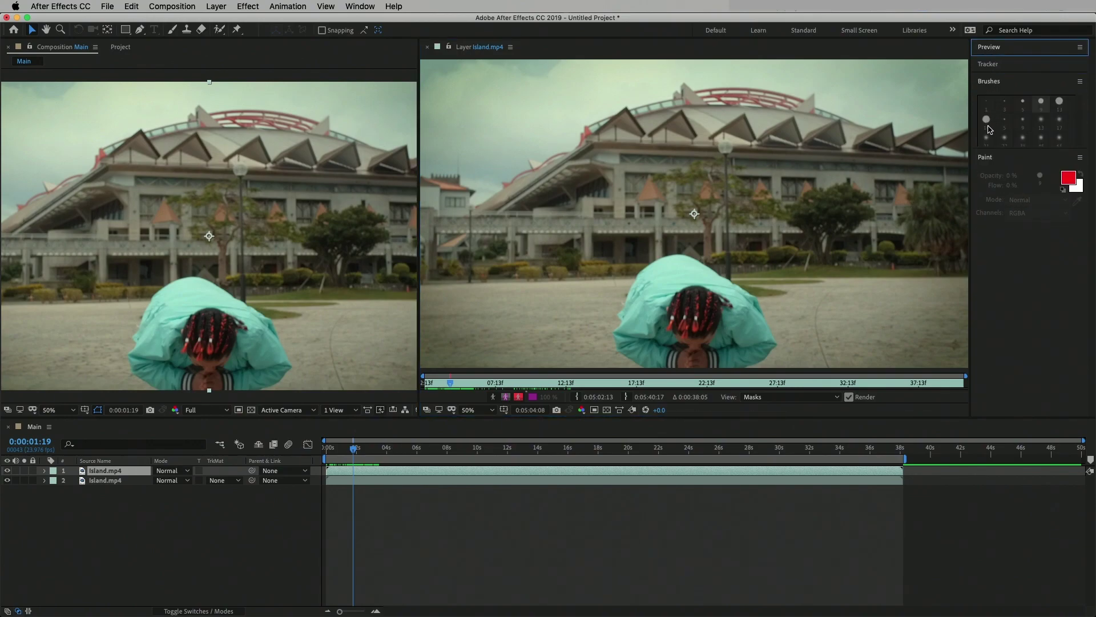
- Choose the Brush Tool with a 5 px white brush, RGBA channels and Single Frame duration
click(172, 30)
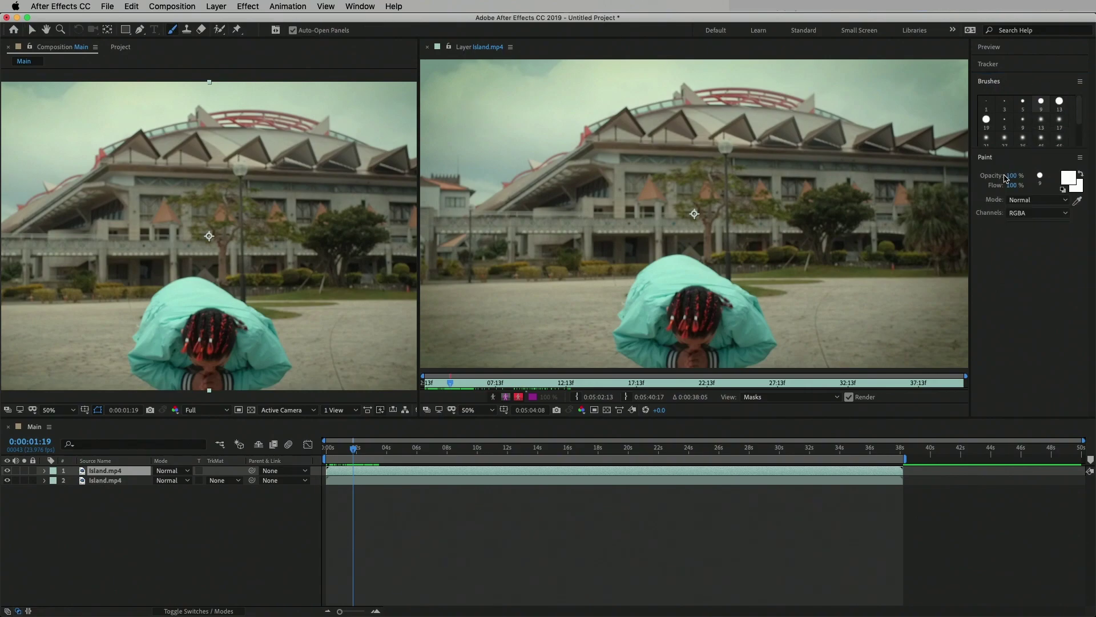
click(1022, 102)
click(1006, 258)
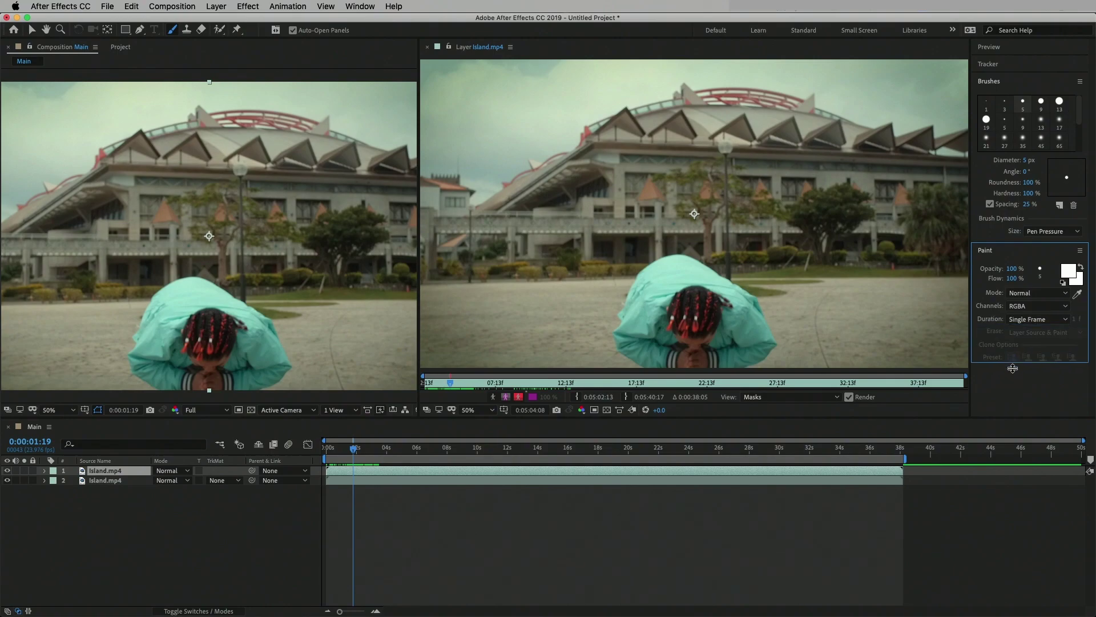
click(1028, 306)
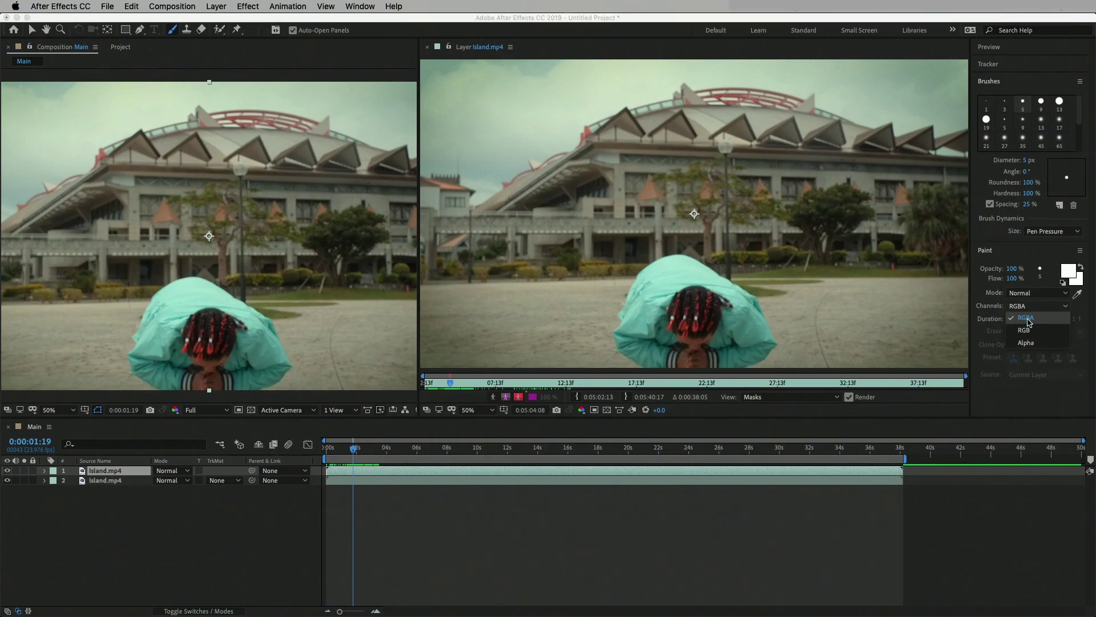
click(1028, 320)
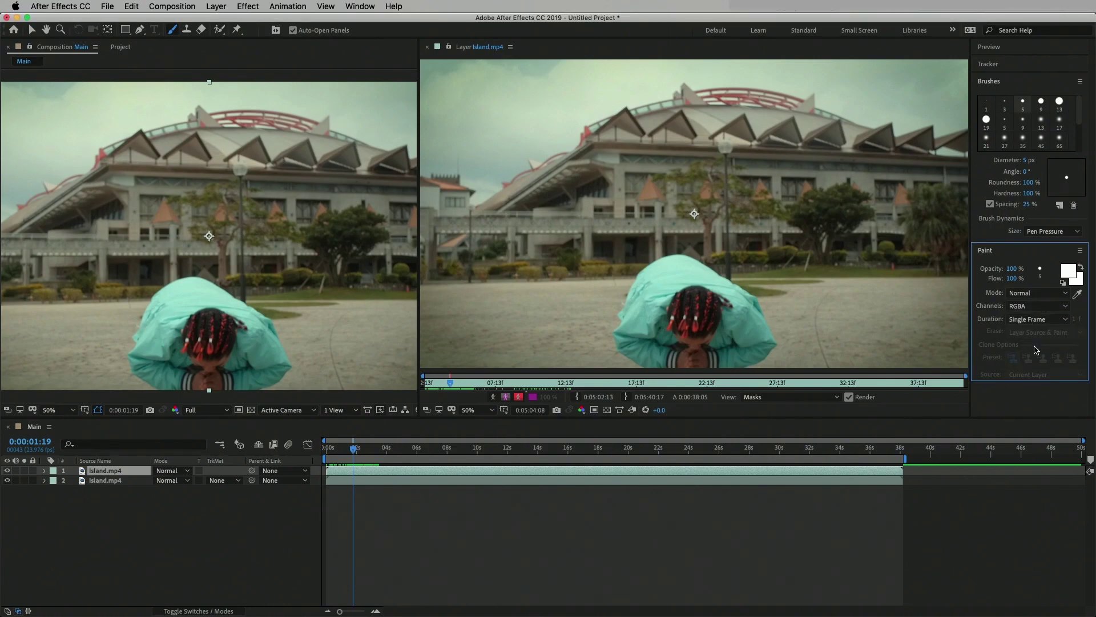
click(1033, 320)
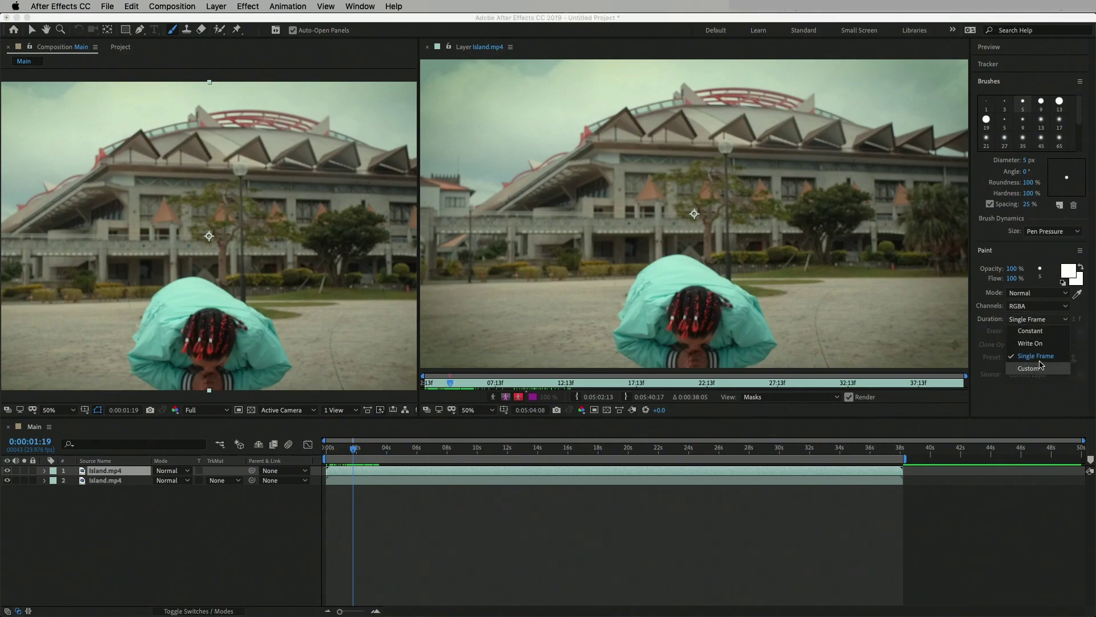
click(1040, 360)
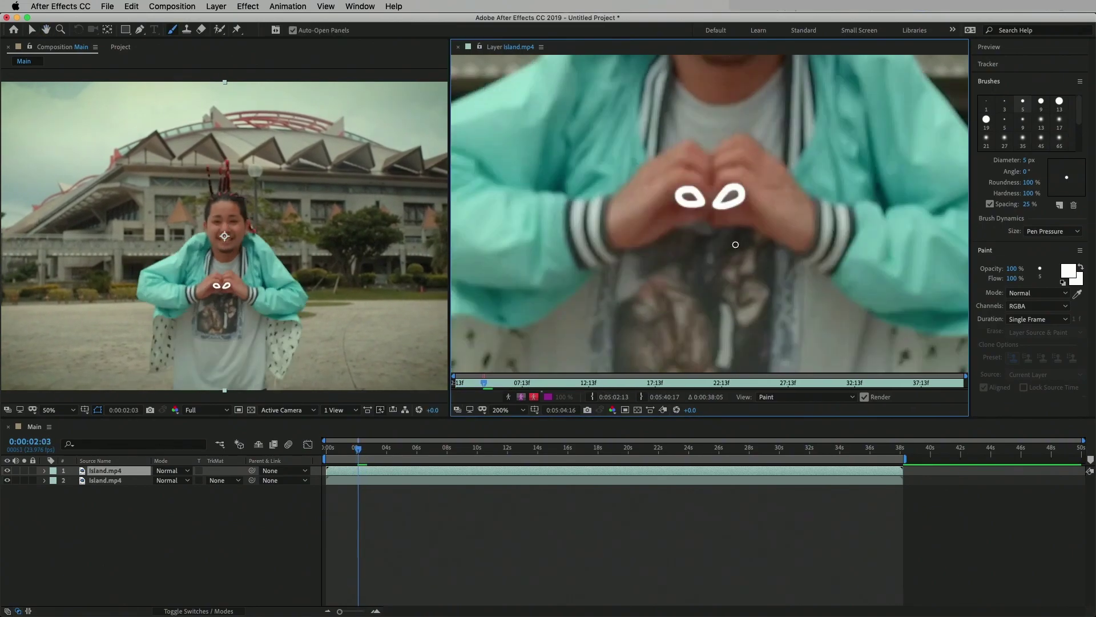
- Paint a first small white heart on the dancer and step ahead a few frames
mouse_move(717, 264)
mouse_down()
mouse_move(719, 298)
mouse_move(705, 290)
mouse_move(689, 226)
mouse_move(707, 195)
mouse_move(643, 197)
mouse_move(702, 192)
mouse_move(745, 260)
mouse_up()
key(Page_Down)
key(Page_Down)
key(Page_Down)
key(Page_Down)
key(Page_Down)
key(Page_Down)
key(Page_Down)
key(Page_Down)
key(Page_Down)
key(comma)
key(Page_Down)
- Paint growing white heart outlines framing the dancer on the following frames, up to 0:00:03:00
key(Page_Down)
drag(679, 147, 708, 171)
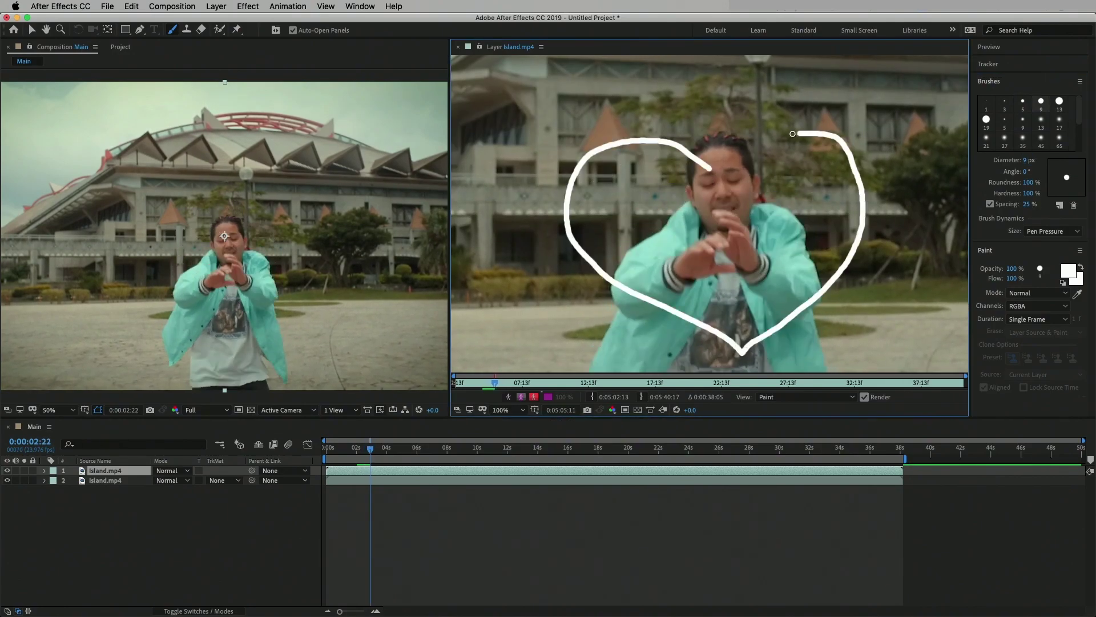
key(comma)
key(comma)
key(period)
key(Page_Down)
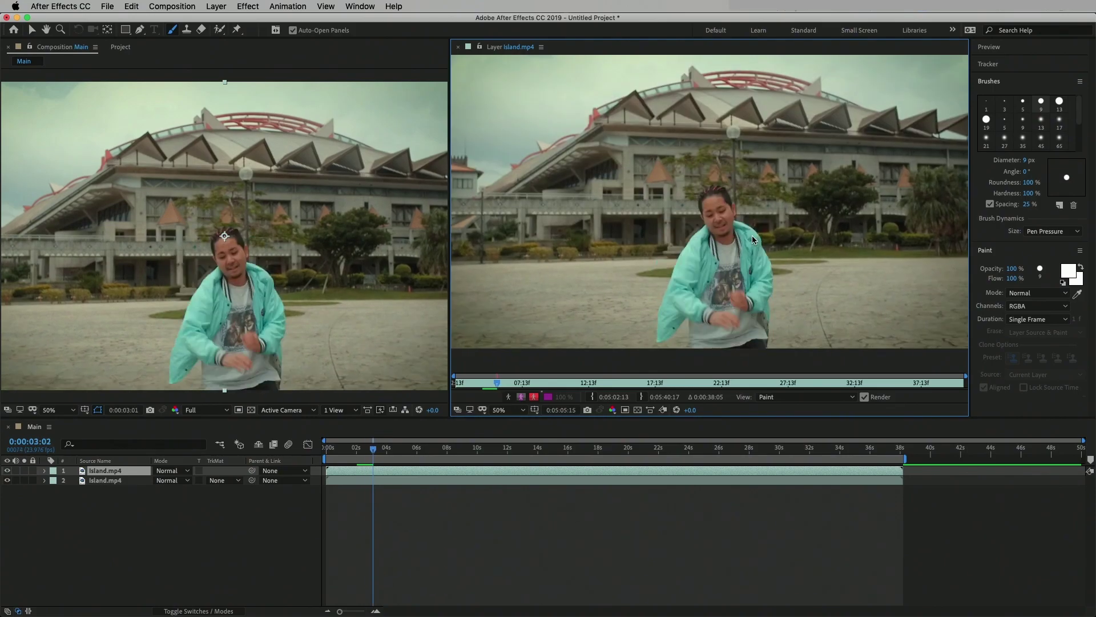
key(Page_Down)
drag(711, 151, 645, 125)
drag(758, 328, 712, 152)
key(comma)
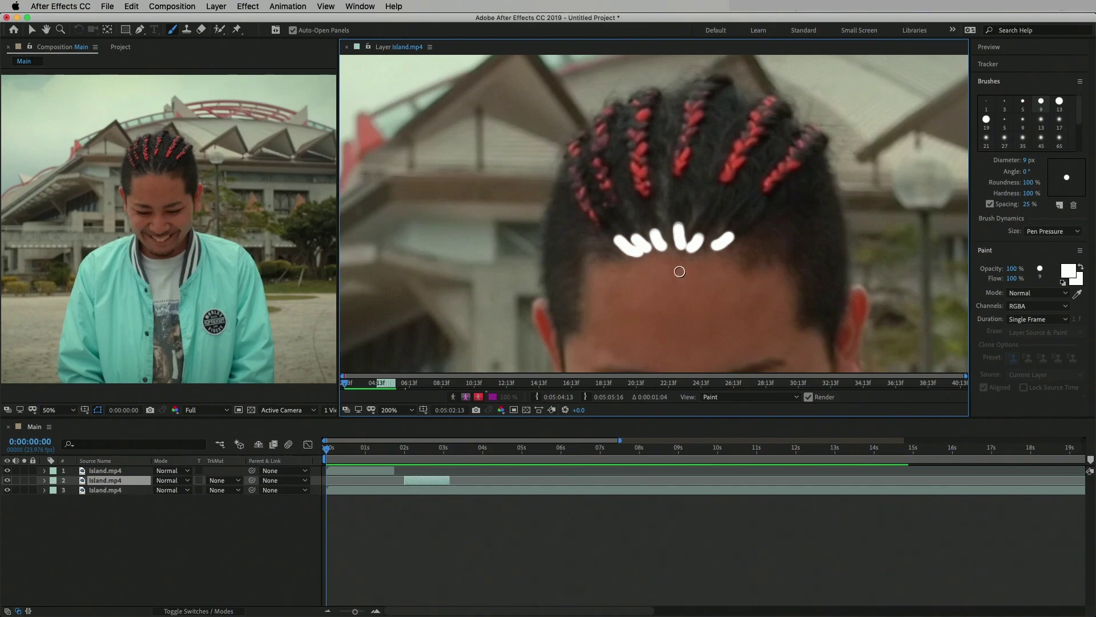
- Paint two white strokes along the braids on each of the first three frames
key(Page_Down)
drag(705, 208, 682, 252)
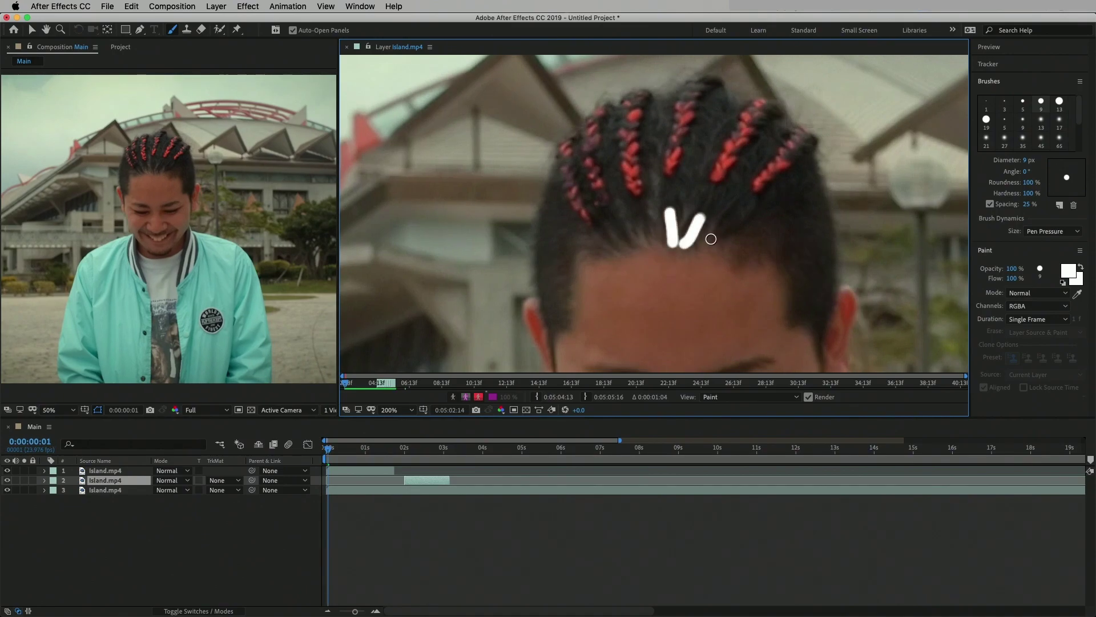
drag(737, 223, 708, 249)
key(Page_Down)
drag(657, 195, 656, 242)
drag(742, 210, 685, 243)
key(Page_Down)
drag(649, 160, 636, 225)
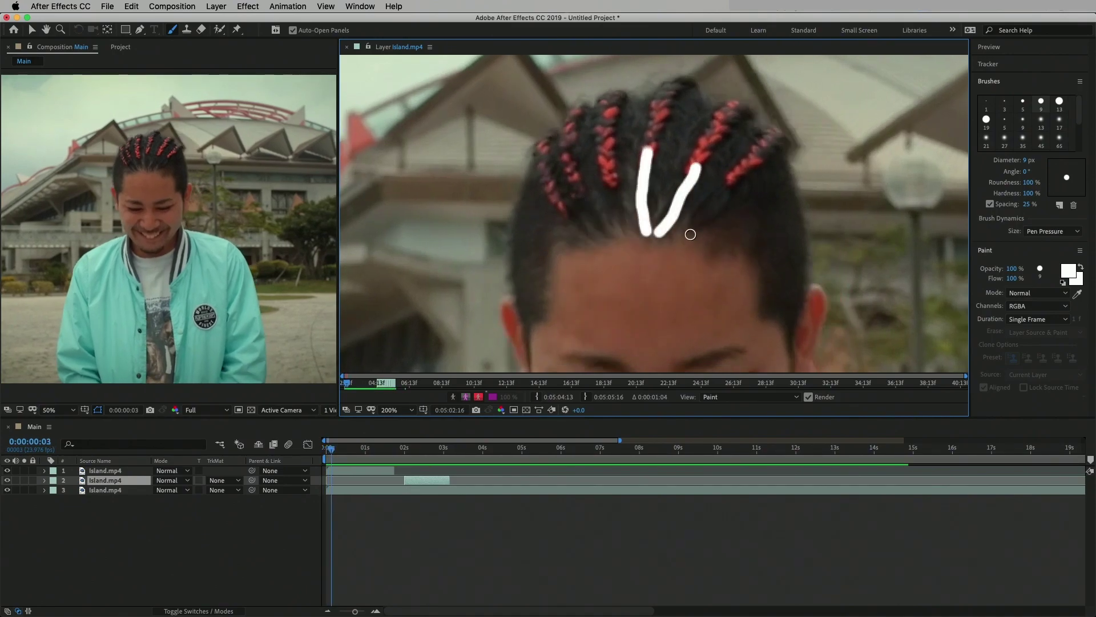
drag(582, 189, 597, 248)
- Continue tracing the braids with two to four white strokes per frame on the next frames
key(Page_Down)
drag(634, 130, 629, 227)
drag(559, 162, 593, 227)
key(Page_Down)
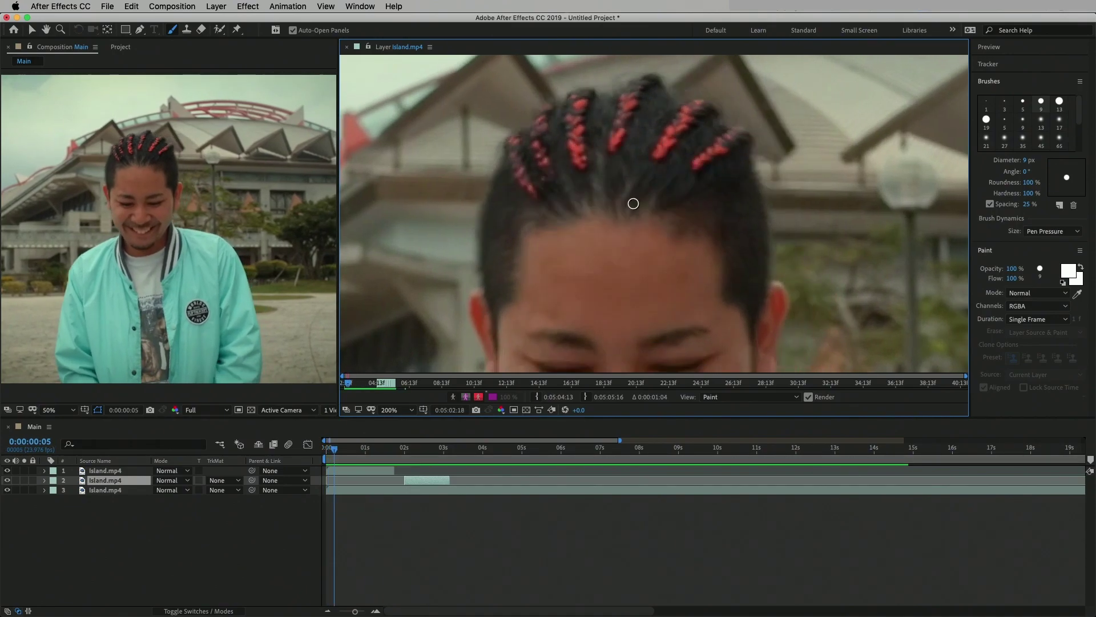
drag(624, 106, 614, 209)
drag(680, 127, 629, 210)
drag(660, 213, 718, 155)
key(Page_Down)
drag(616, 86, 595, 198)
drag(676, 107, 615, 191)
drag(720, 137, 647, 196)
drag(579, 200, 562, 149)
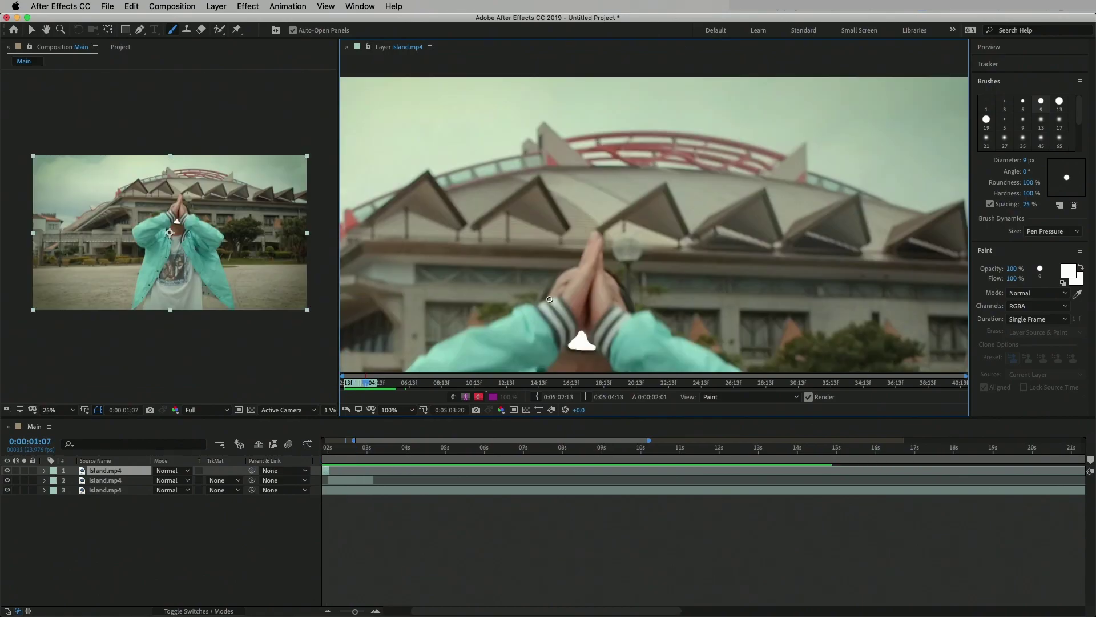
- Outline the dancer's face in white across several frames, closing it into a ring
key(Page_Down)
drag(580, 266, 539, 314)
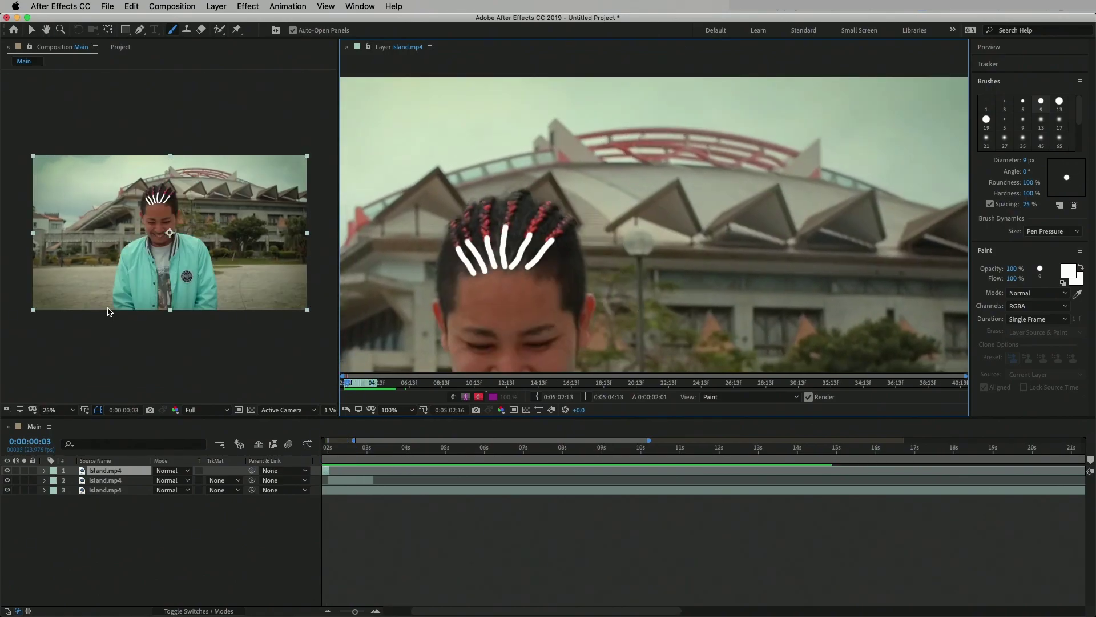
drag(630, 176, 592, 264)
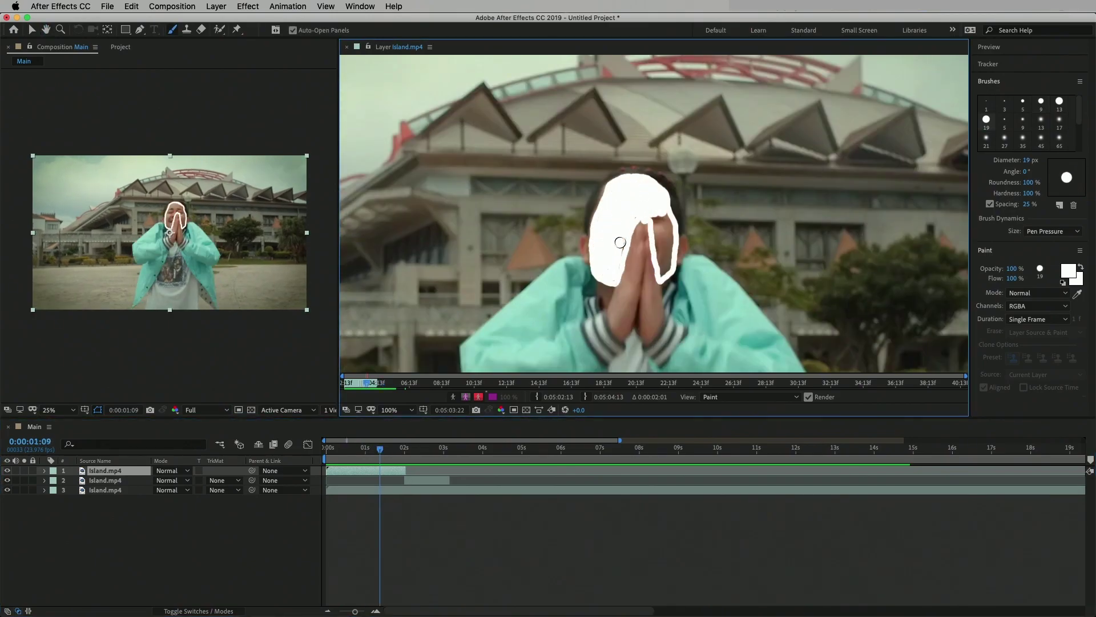
key(Page_Down)
mouse_move(626, 182)
mouse_down()
mouse_move(602, 201)
mouse_move(624, 261)
mouse_up()
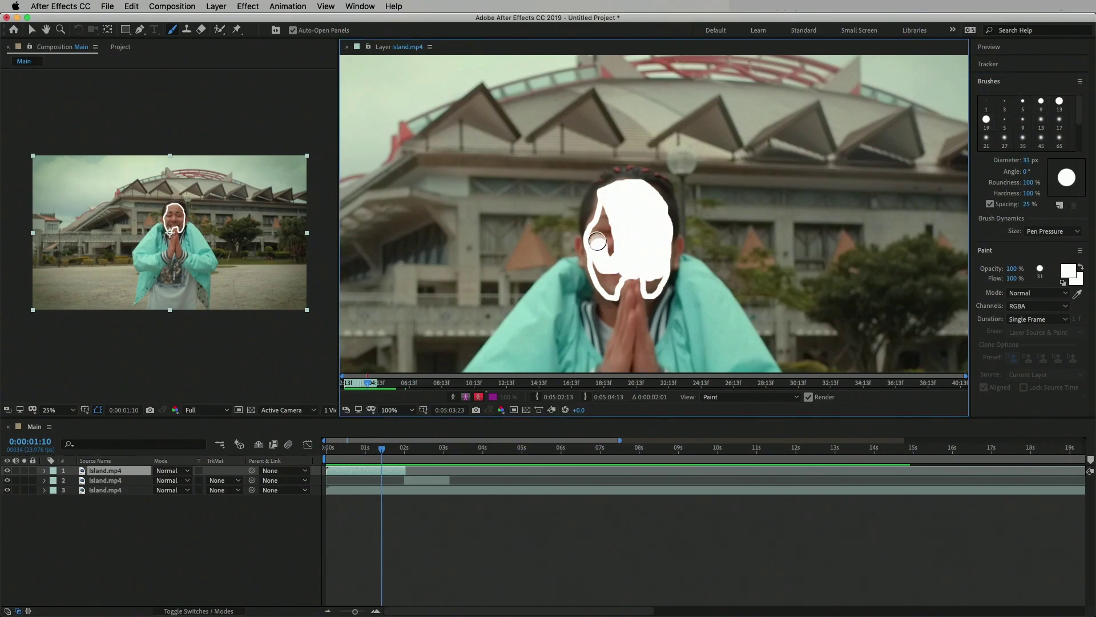
key(Page_Down)
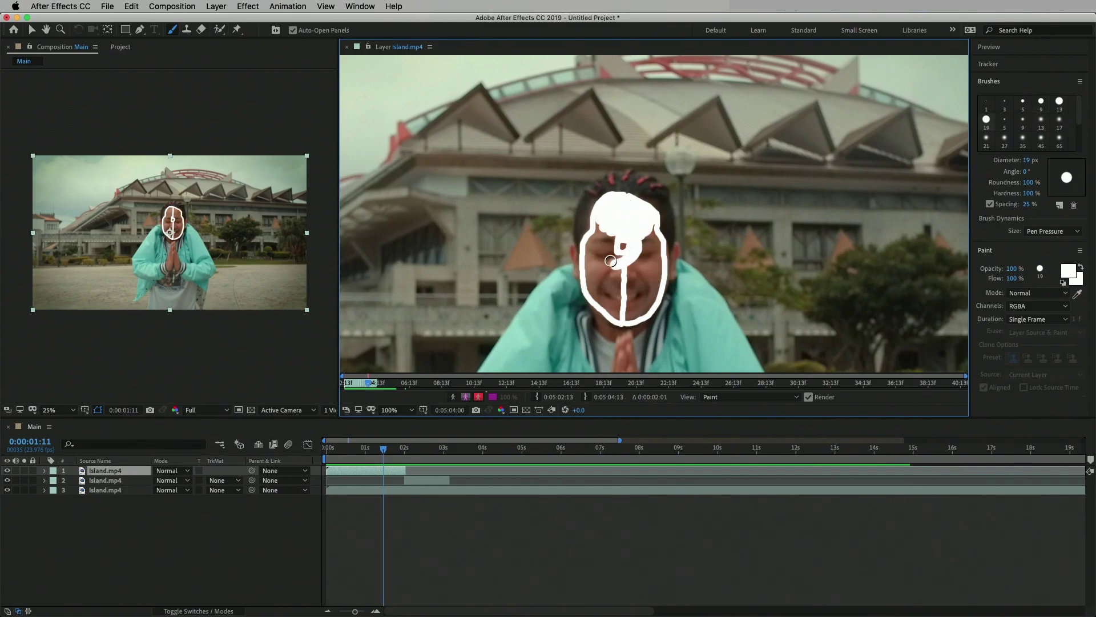
key(Page_Down)
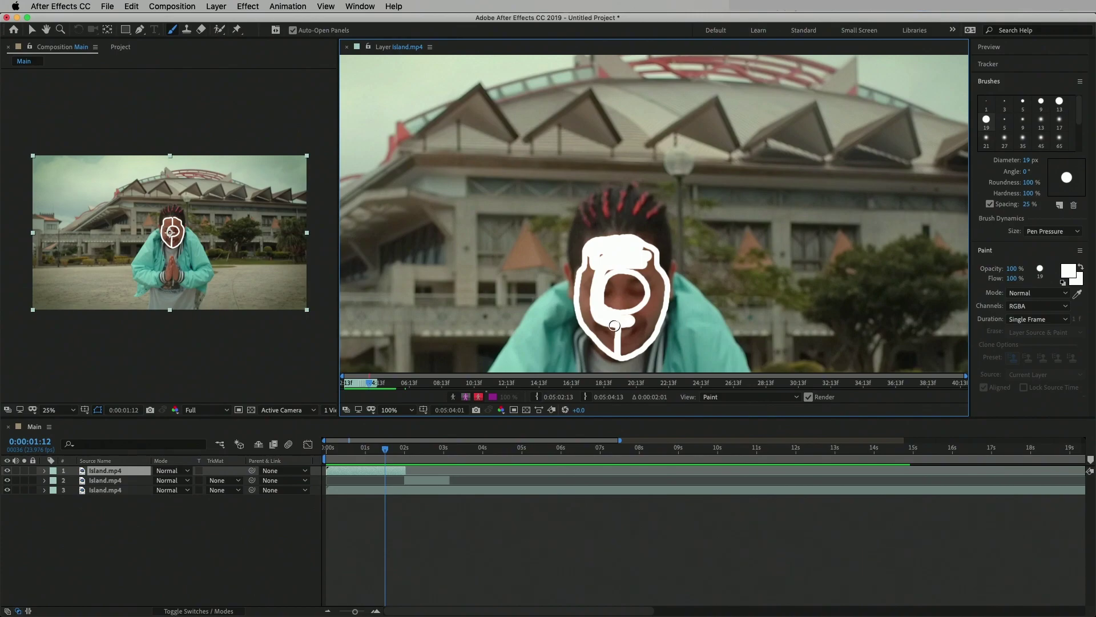
key(Page_Down)
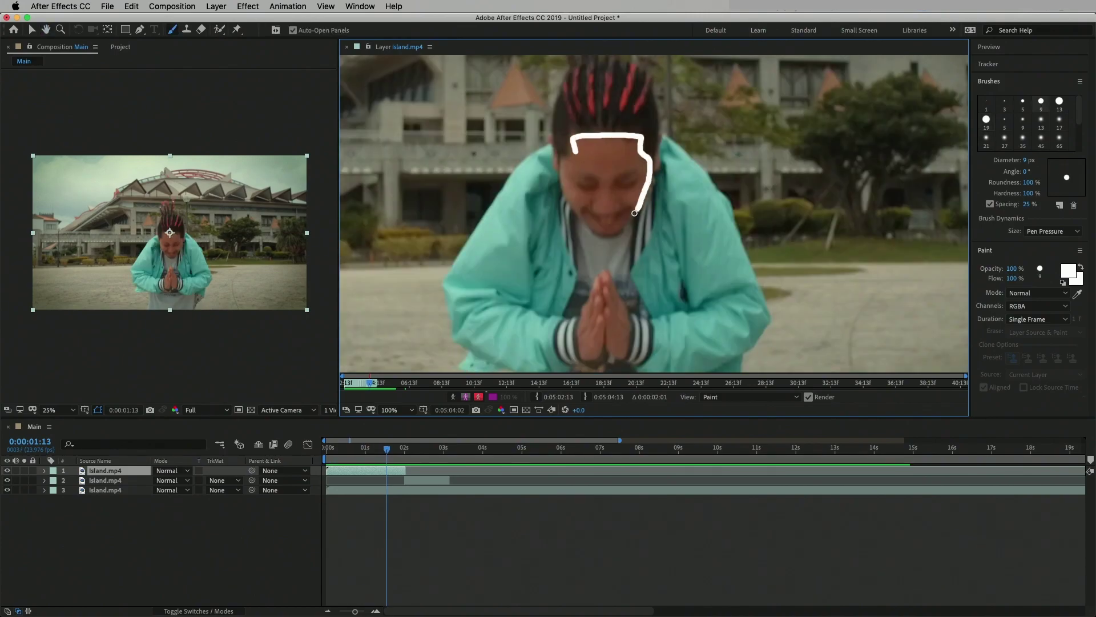
mouse_move(635, 213)
mouse_down()
mouse_move(571, 164)
mouse_move(619, 122)
mouse_up()
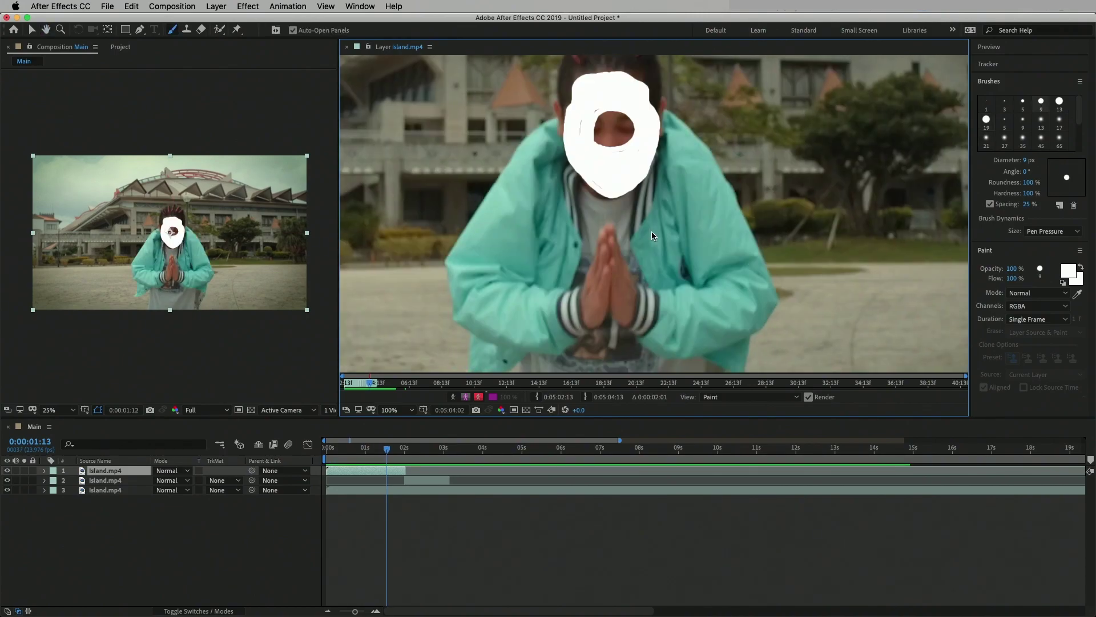
key(Page_Down)
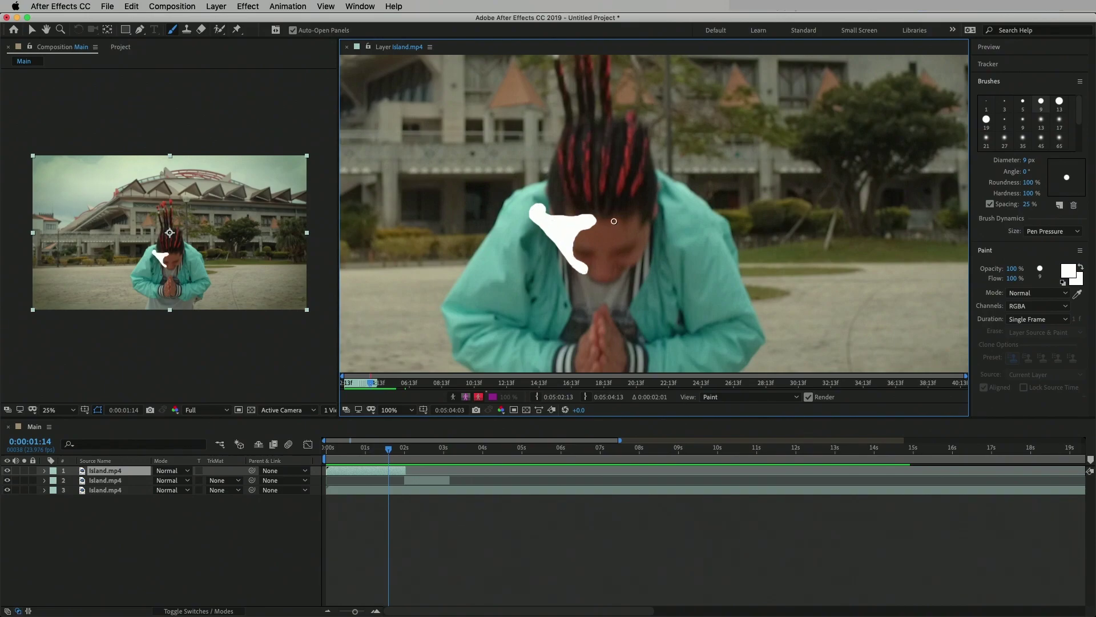
drag(630, 220, 605, 160)
key(Page_Down)
- Paint white swooshes, a filled loop and lower-left marks beside the bowing figure, frame by frame
drag(542, 228, 485, 186)
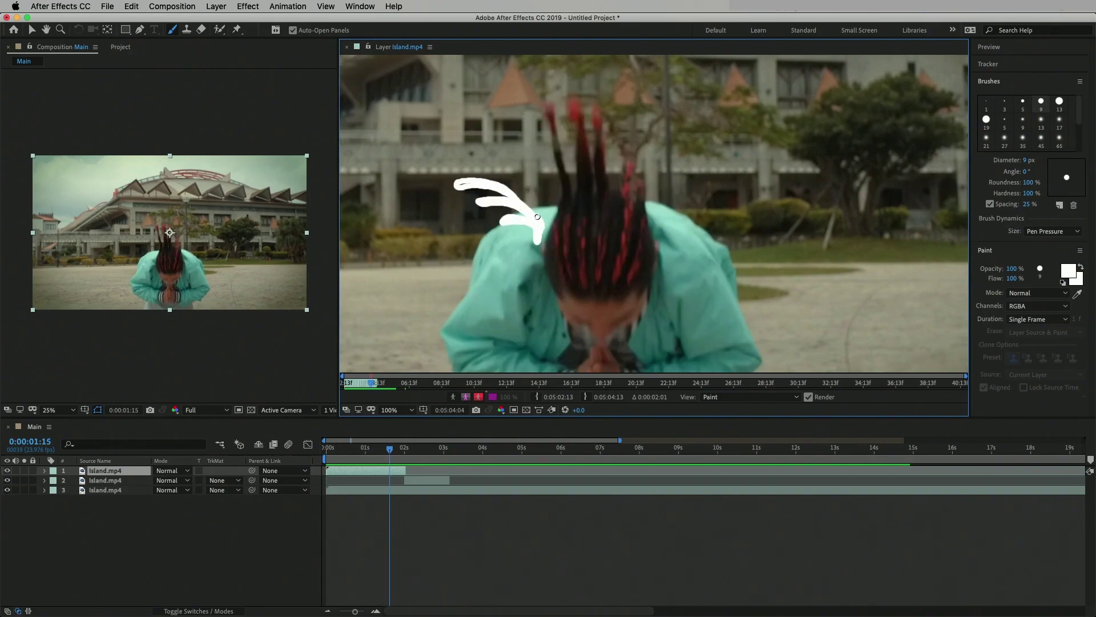
scroll(675, 231, down, 2)
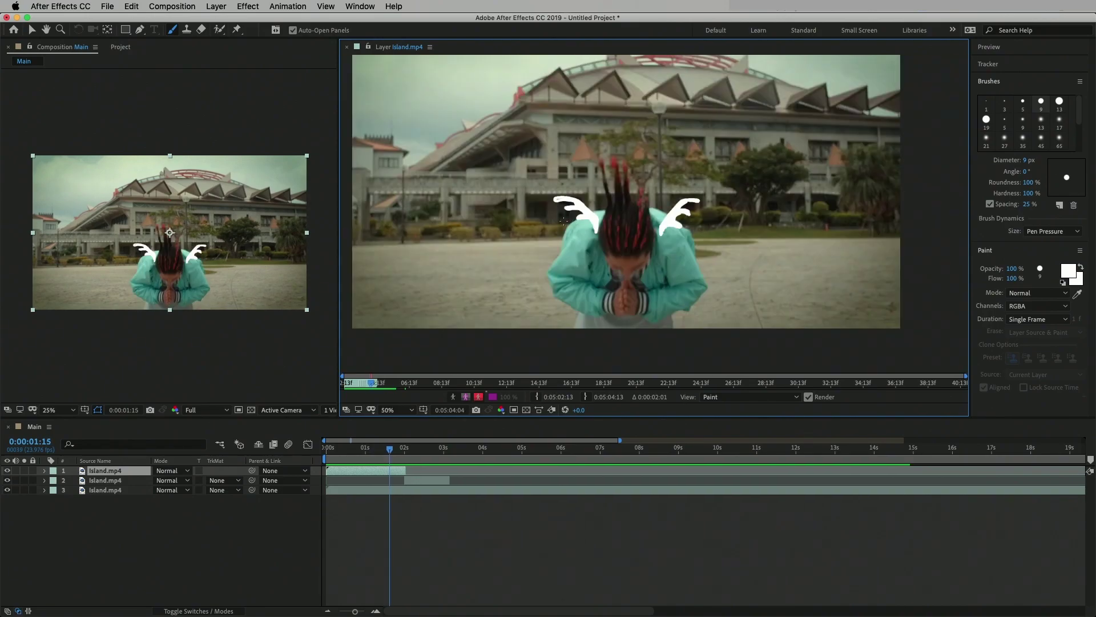
key(Page_Down)
mouse_move(521, 204)
mouse_down()
mouse_move(560, 213)
mouse_move(558, 225)
mouse_up()
drag(540, 261, 559, 242)
drag(708, 209, 740, 206)
drag(737, 220, 711, 222)
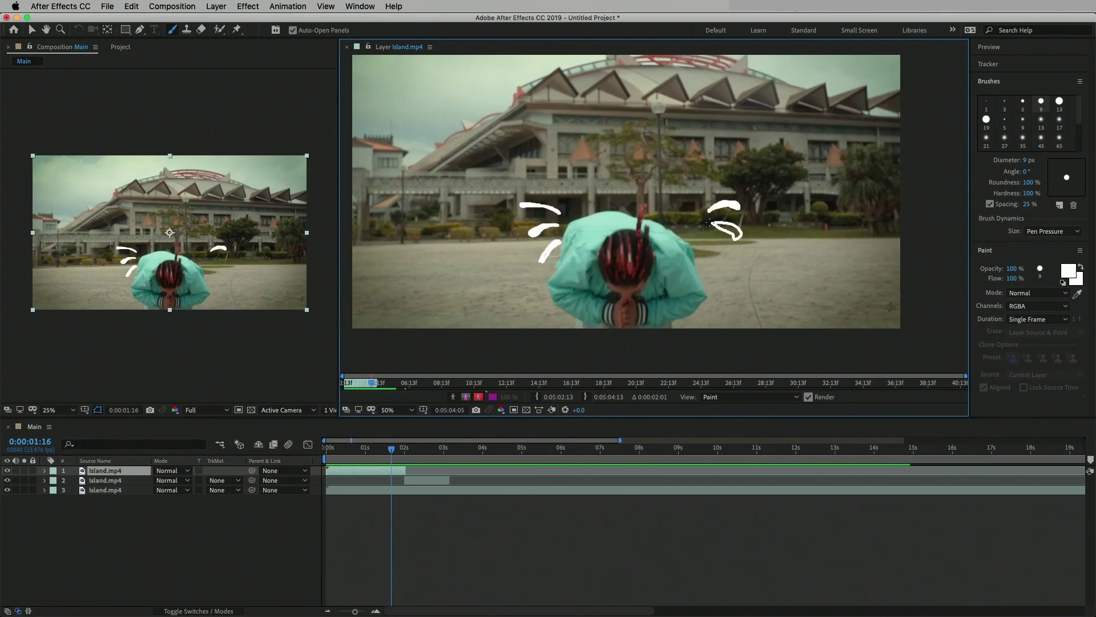
key(Page_Down)
drag(489, 235, 483, 267)
drag(507, 278, 513, 273)
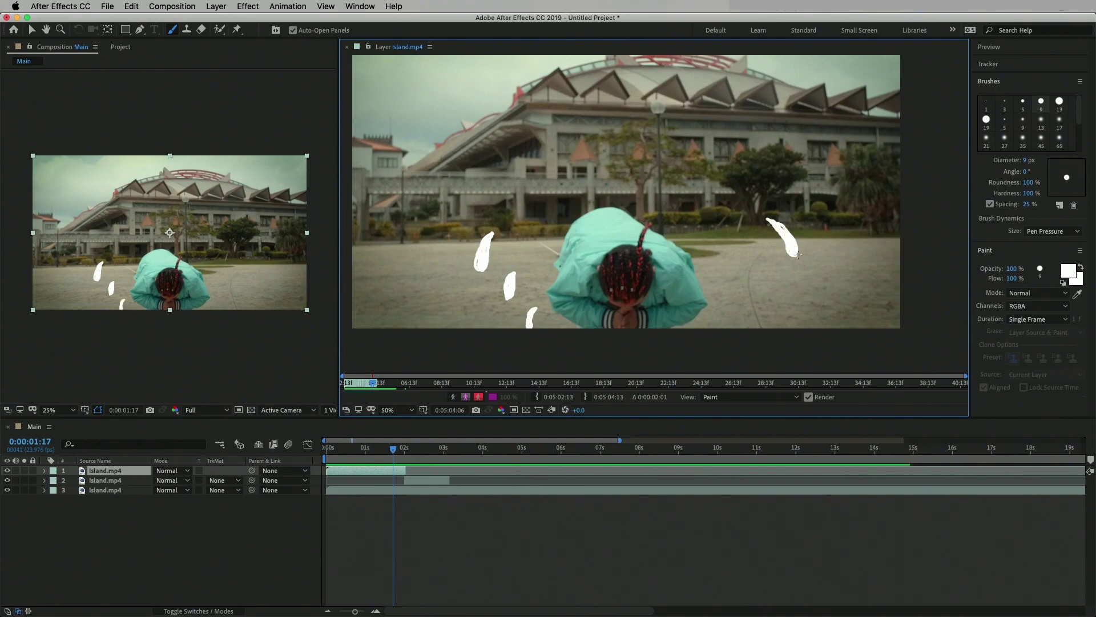
key(Page_Down)
drag(472, 326, 474, 308)
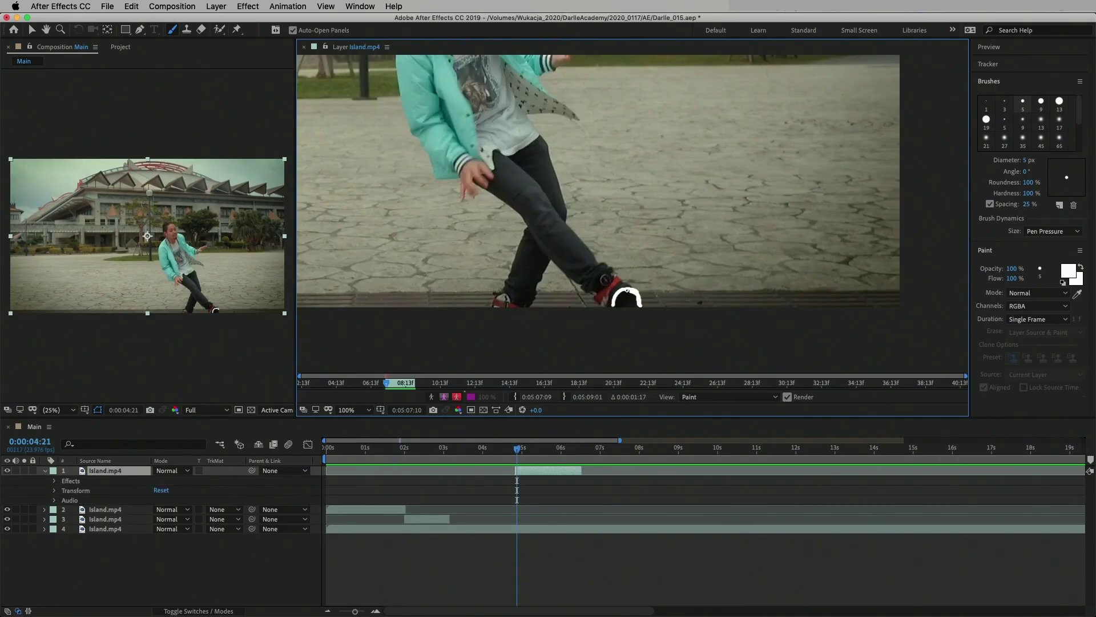
- Zoom the Layer panel to 200% and paint a white stroke along the jacket edge
key(period)
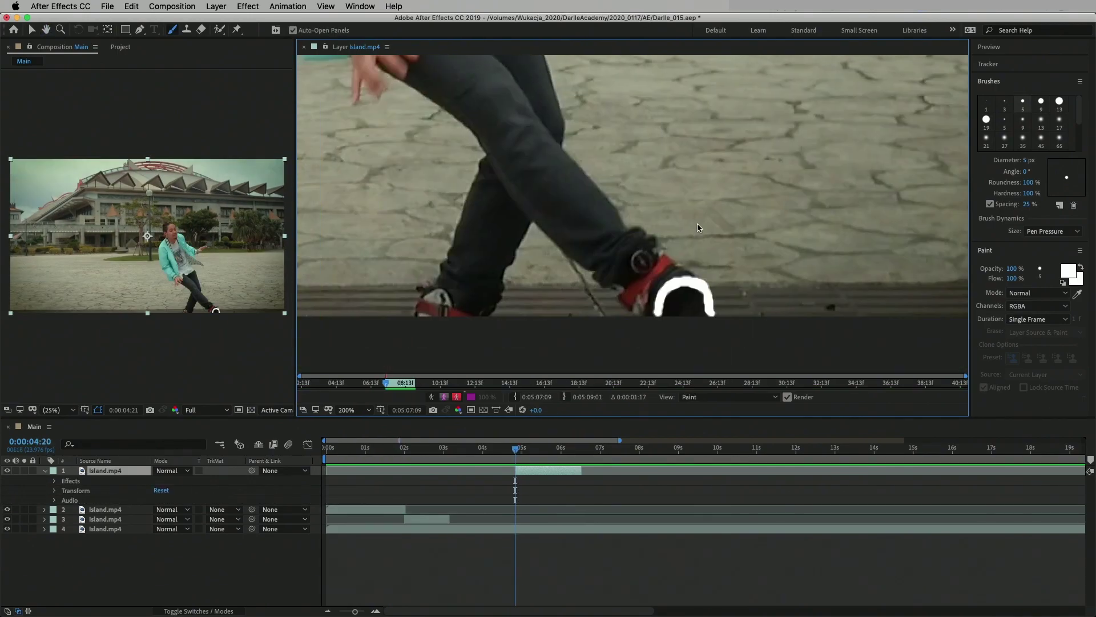
key(Page_Up)
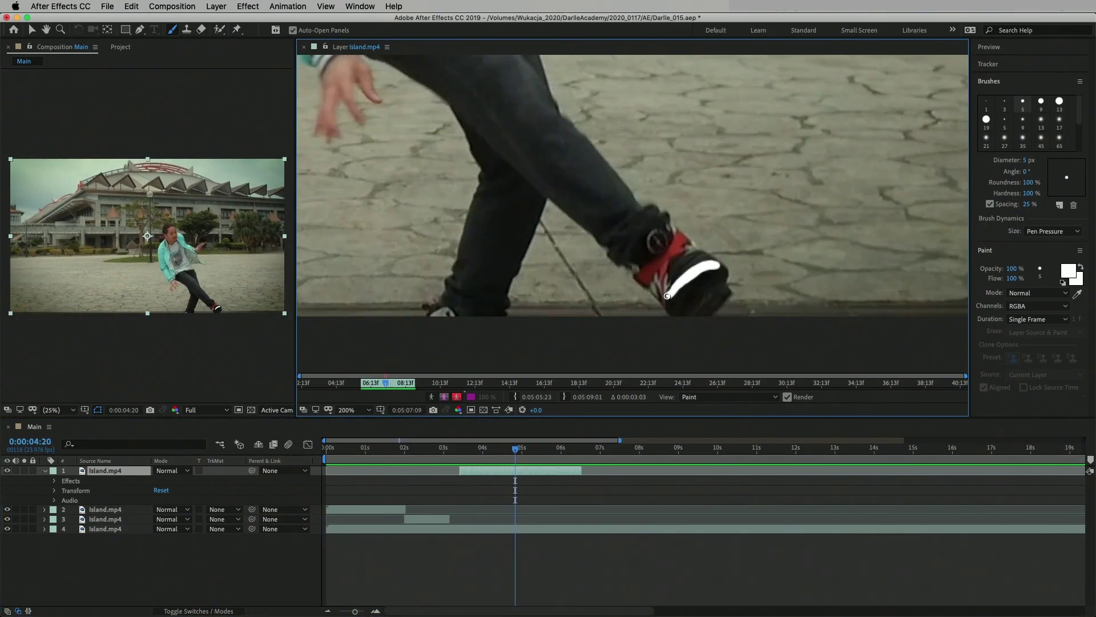
key(Page_Up)
key(Page_Up)
key(Page_Up)
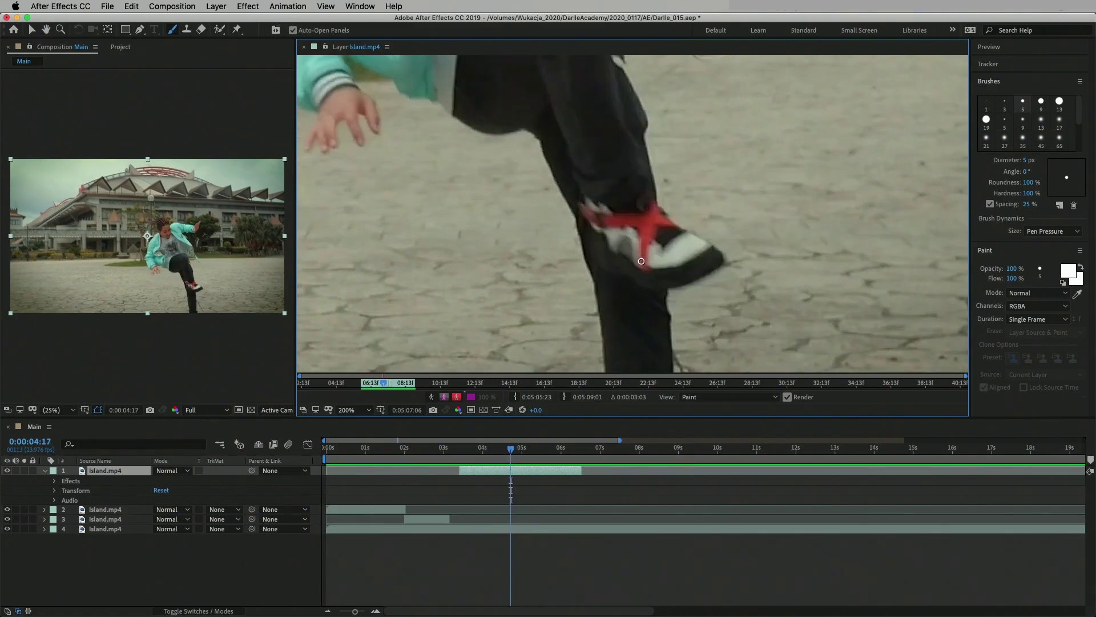
key(Page_Down)
key(Page_Down)
key(Page_Up)
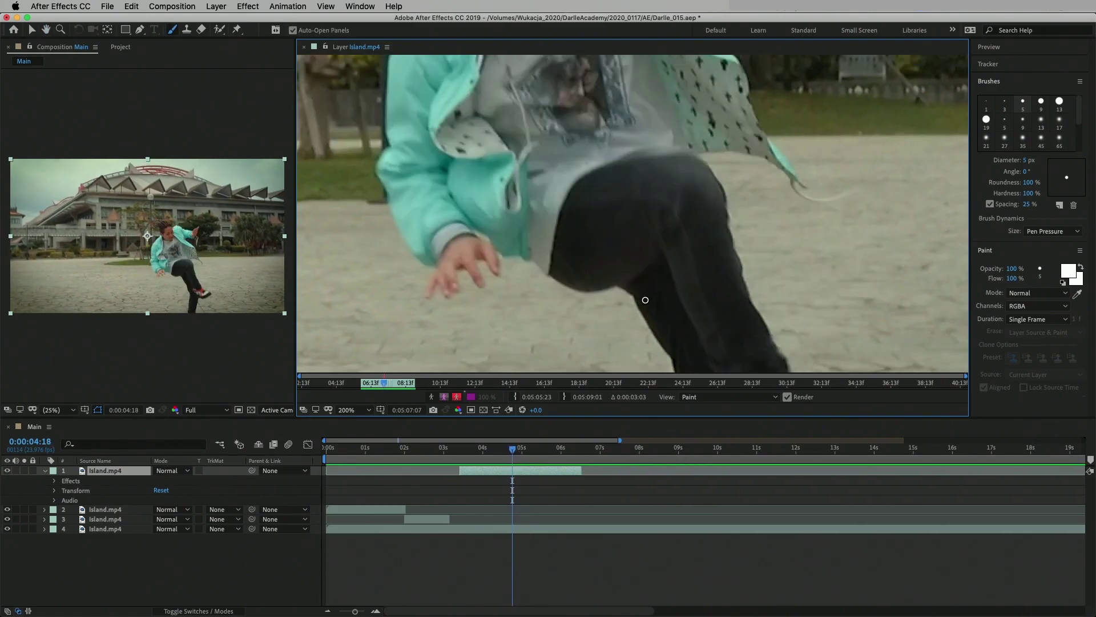
key(Page_Up)
key(Page_Up)
key(Page_Up)
drag(673, 288, 681, 234)
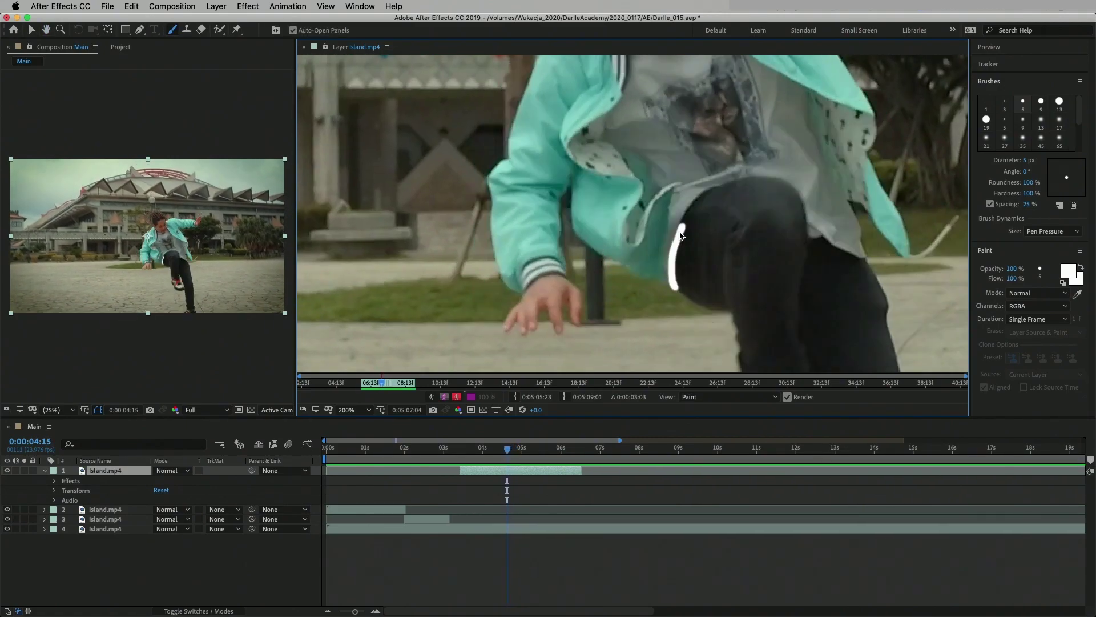
key(Page_Up)
key(Page_Up)
key(Page_Up)
key(Page_Up)
key(Page_Up)
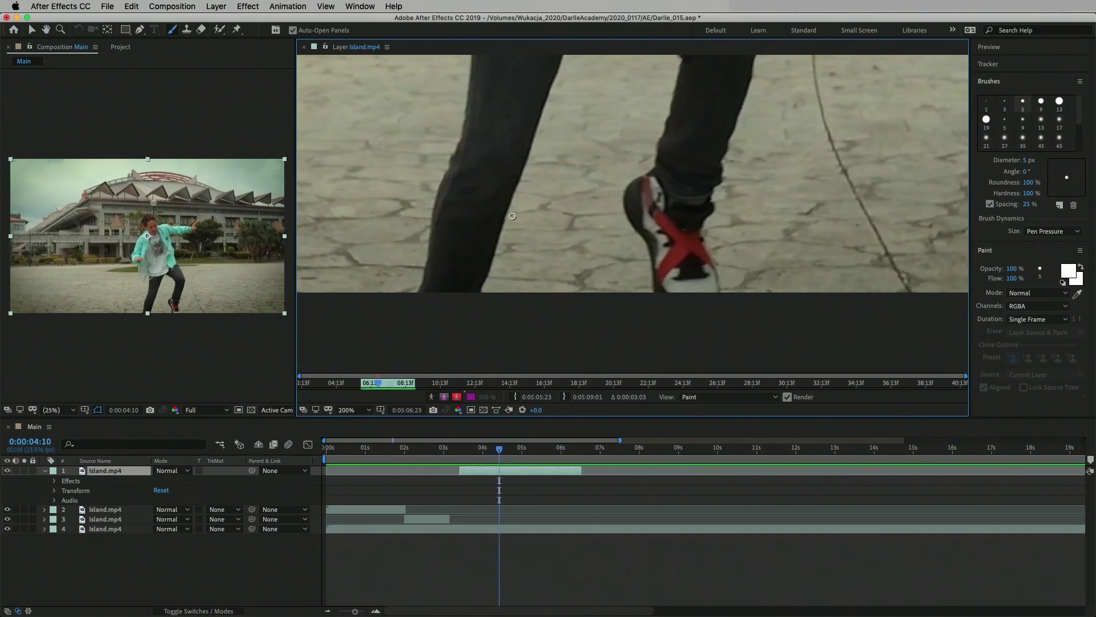
- Jump to 0:00:05:00 and paint white strokes near the shoe on successive frames
scroll(531, 354, down, 5)
drag(499, 448, 521, 458)
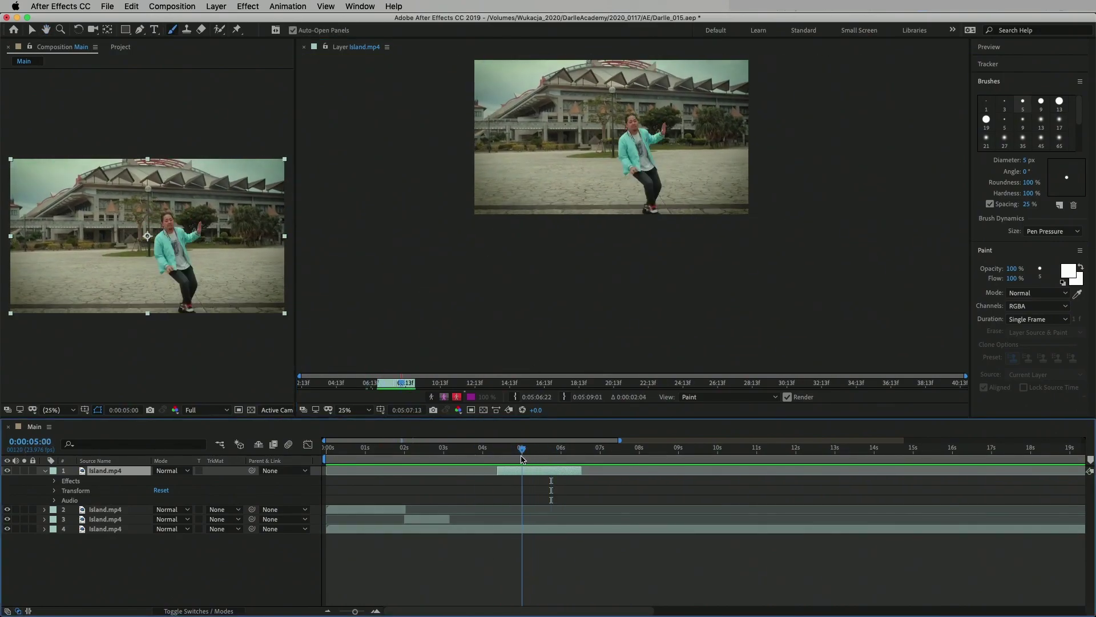
scroll(638, 278, up, 3)
key(Page_Down)
mouse_move(645, 301)
mouse_down()
mouse_move(637, 278)
mouse_move(665, 289)
mouse_up()
key(Page_Down)
key(Page_Down)
mouse_move(745, 283)
mouse_down()
mouse_move(638, 286)
mouse_move(786, 294)
mouse_up()
key(Page_Down)
key(Page_Up)
key(Page_Down)
key(Page_Down)
- Paint white strokes on the jacket, its right edge and zipper, then a ring on the pavement
drag(655, 318, 537, 192)
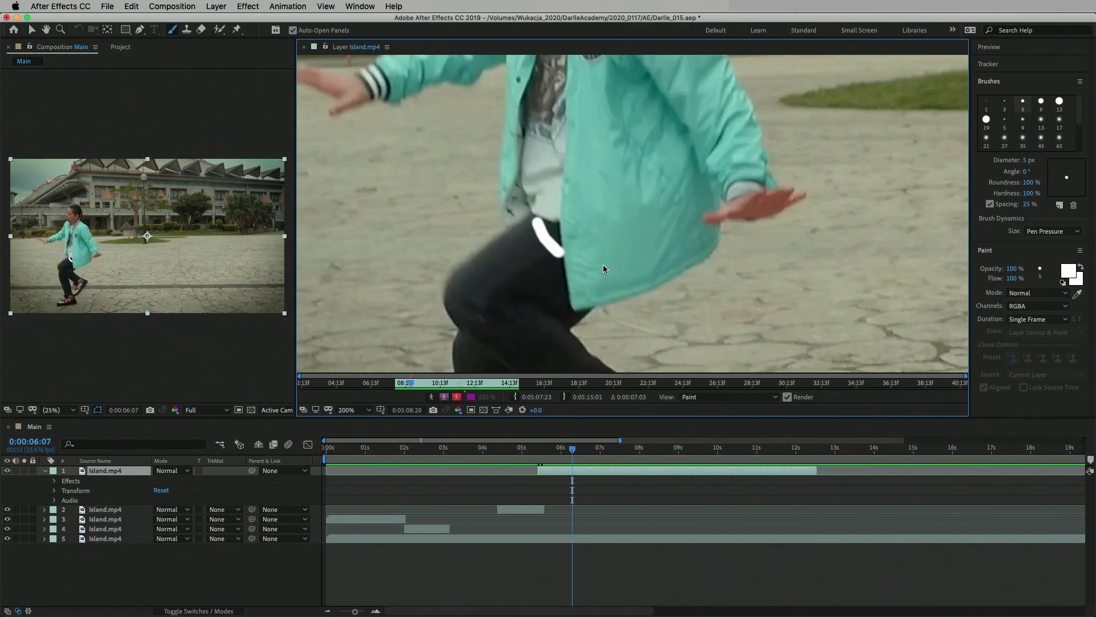
key(Page_Up)
key(Page_Up)
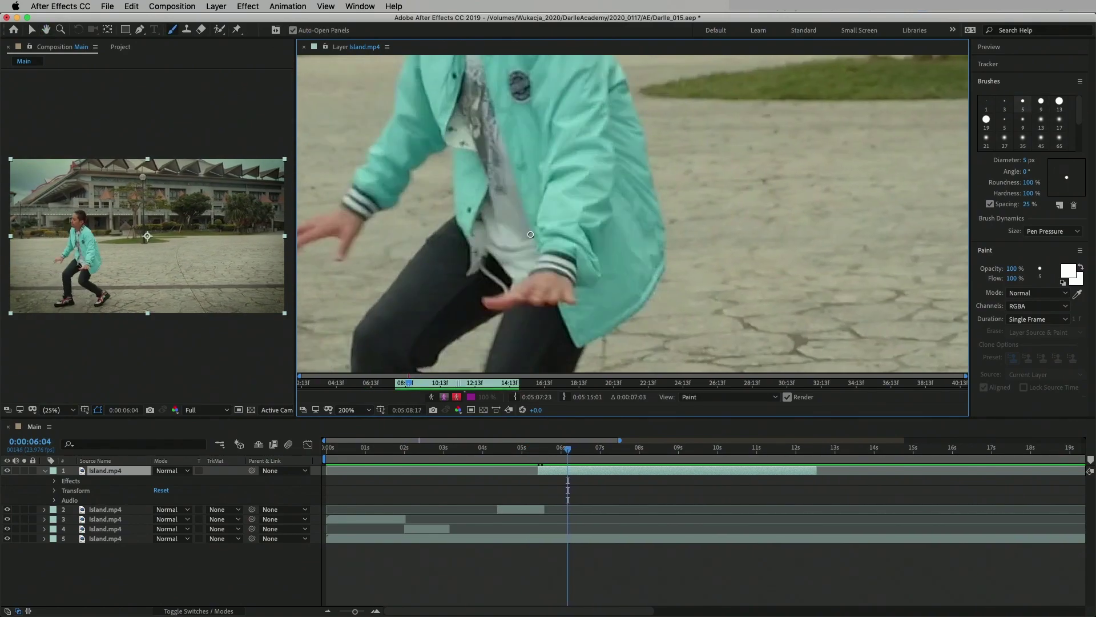
key(Page_Up)
drag(562, 152, 611, 303)
key(Page_Up)
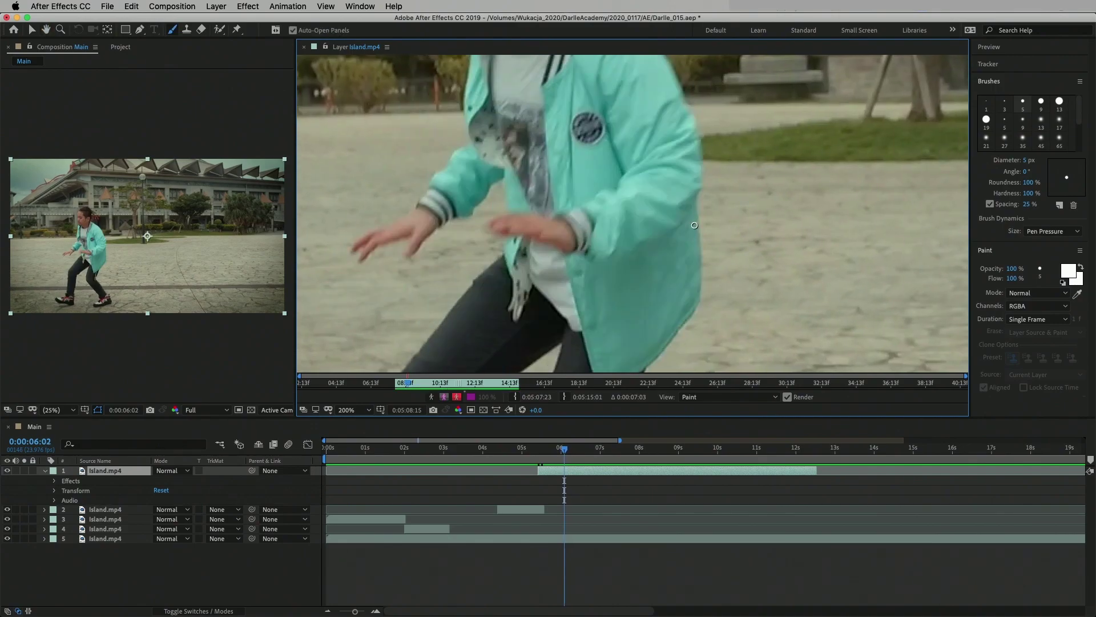
drag(755, 130, 719, 262)
key(Page_Up)
drag(583, 57, 604, 307)
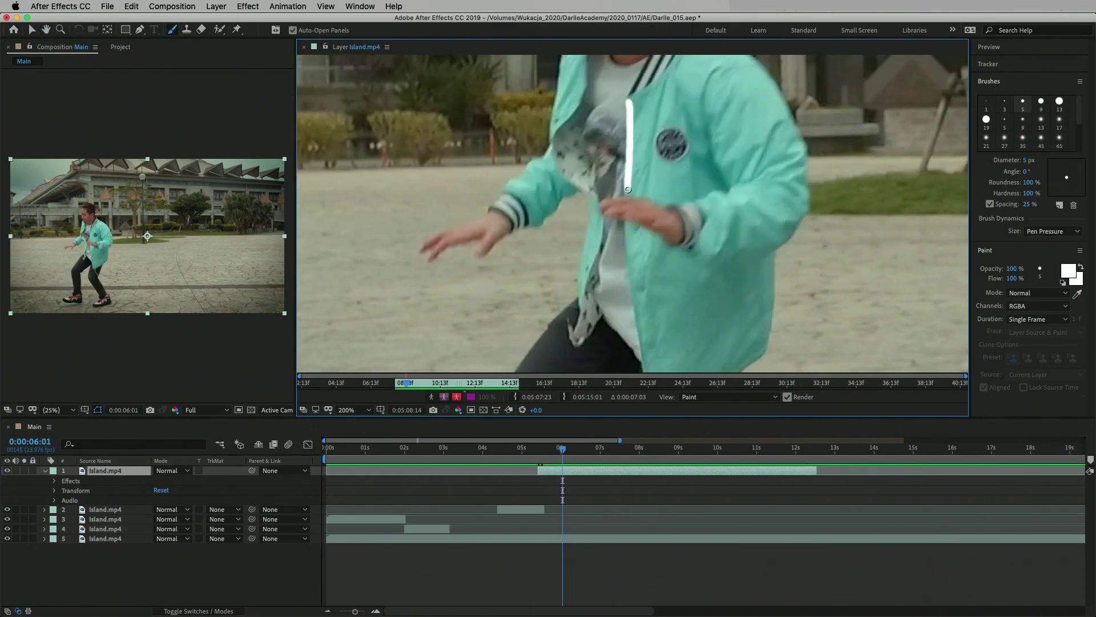
key(Page_Up)
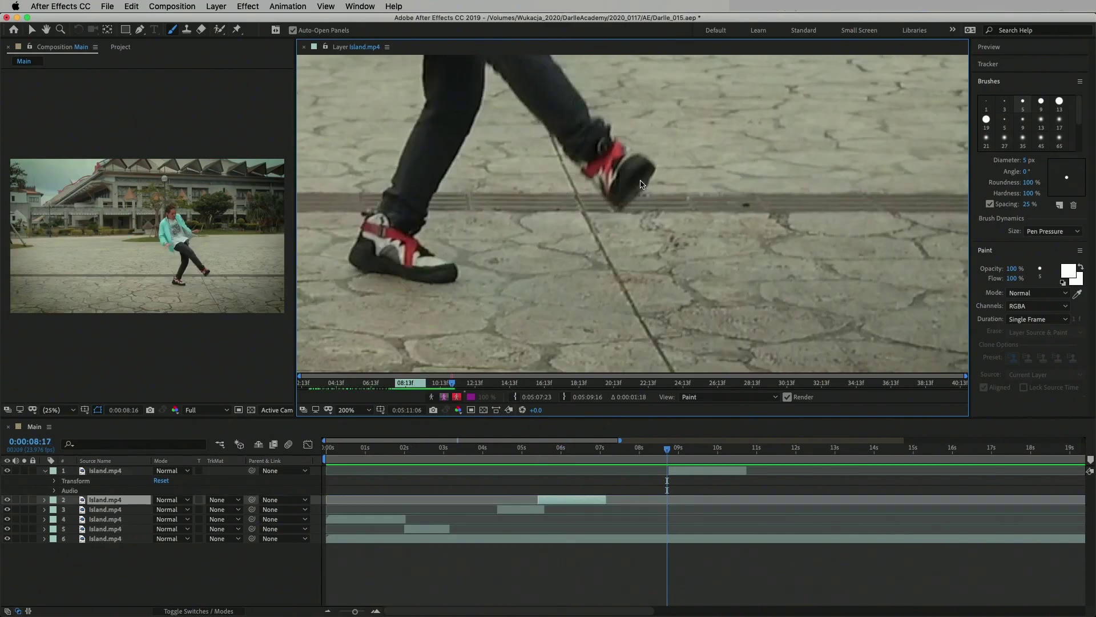
drag(573, 307, 634, 316)
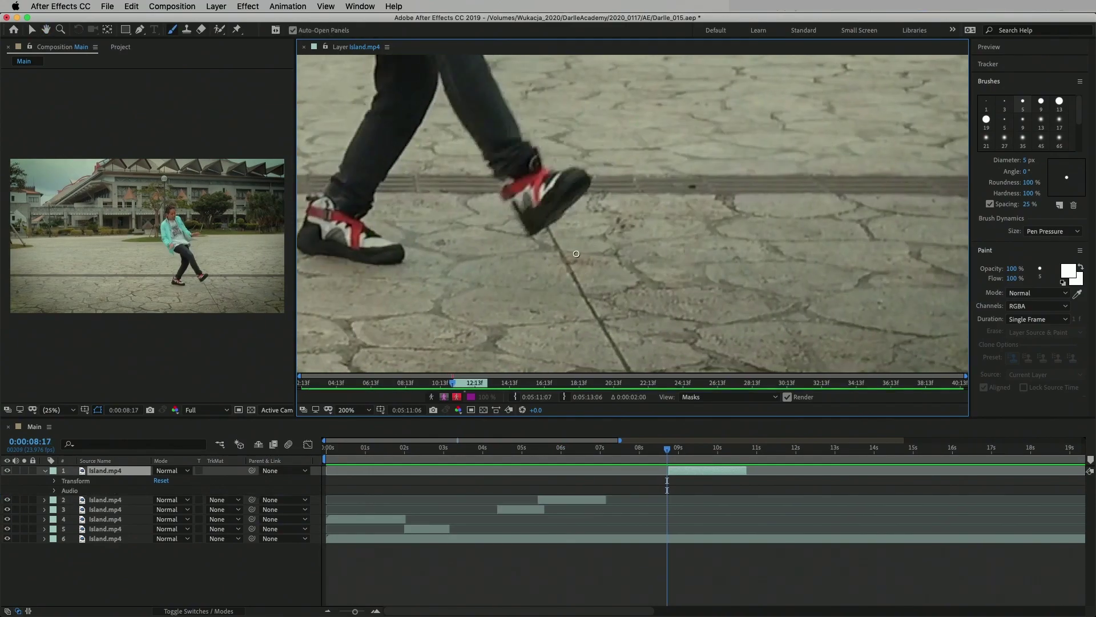
- Paint white strokes and loops on the pavement around the feet across the first three frames
mouse_move(485, 254)
mouse_down()
mouse_move(631, 274)
mouse_move(637, 288)
mouse_move(411, 280)
mouse_up()
key(Page_Down)
key(Page_Down)
drag(614, 251, 531, 215)
click(390, 227)
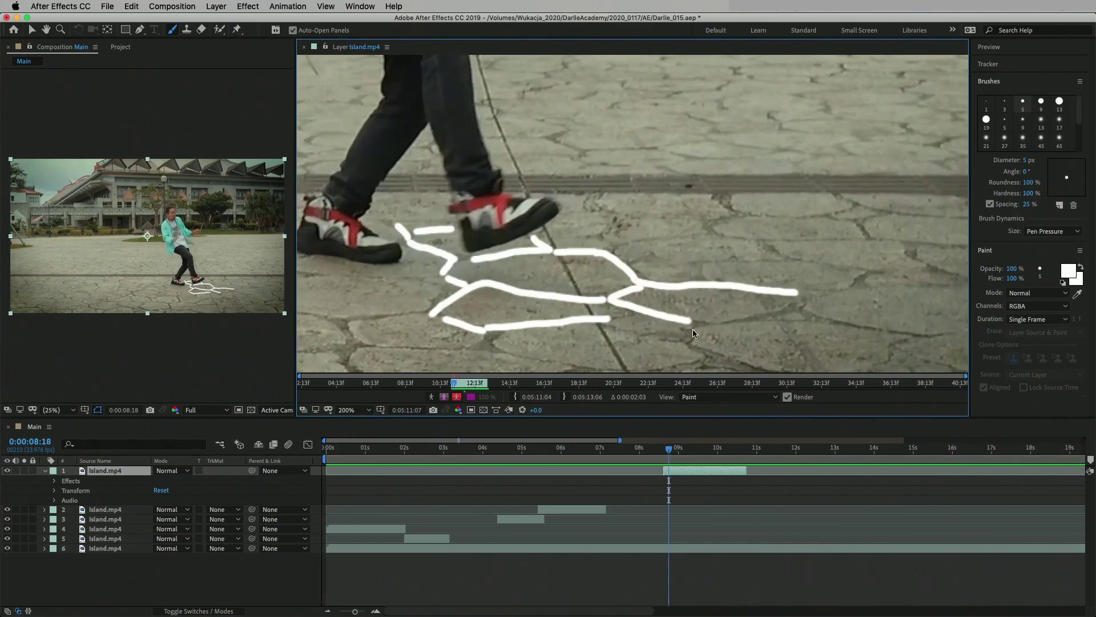
key(Page_Down)
mouse_move(634, 280)
mouse_down()
mouse_move(644, 288)
mouse_move(432, 289)
mouse_move(491, 326)
mouse_up()
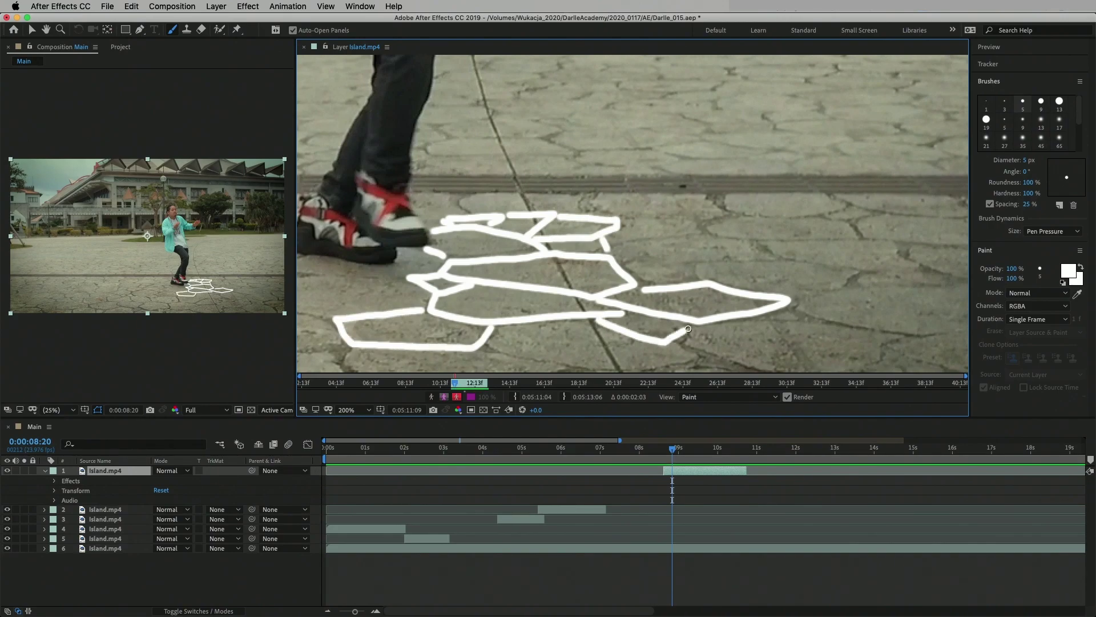
drag(405, 277, 316, 277)
drag(620, 260, 765, 256)
drag(608, 243, 693, 234)
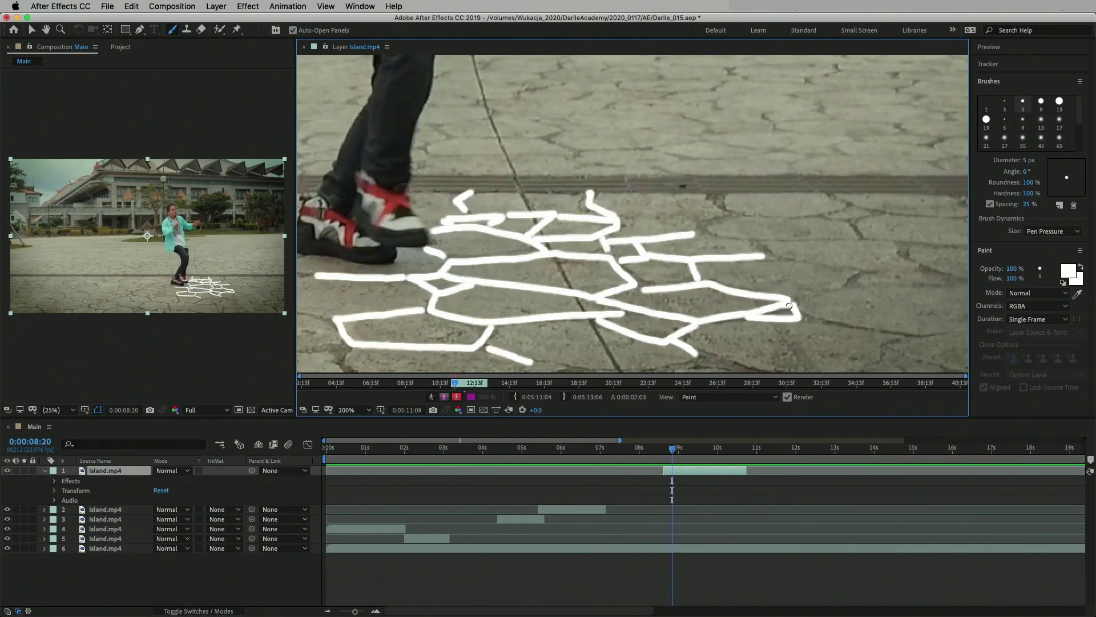
- On the next frame, add short strokes and a lower-left loop extending left, then lower-right strokes
key(Page_Down)
drag(609, 307, 642, 312)
drag(638, 283, 697, 282)
mouse_move(544, 249)
mouse_down()
mouse_move(465, 256)
mouse_move(415, 312)
mouse_up()
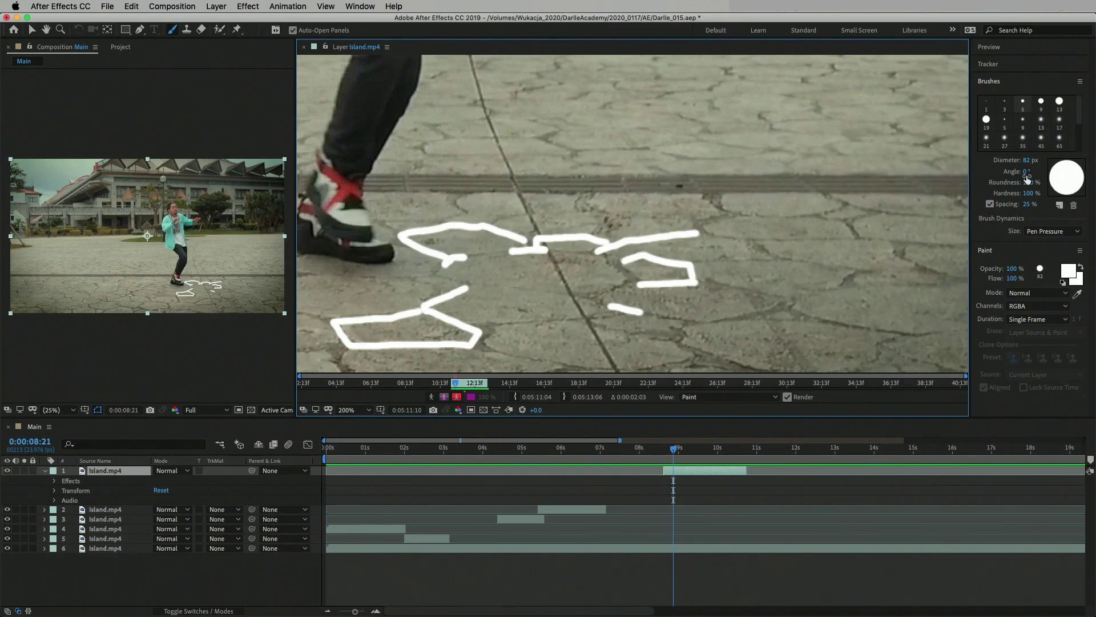
drag(358, 277, 238, 278)
drag(350, 330, 512, 331)
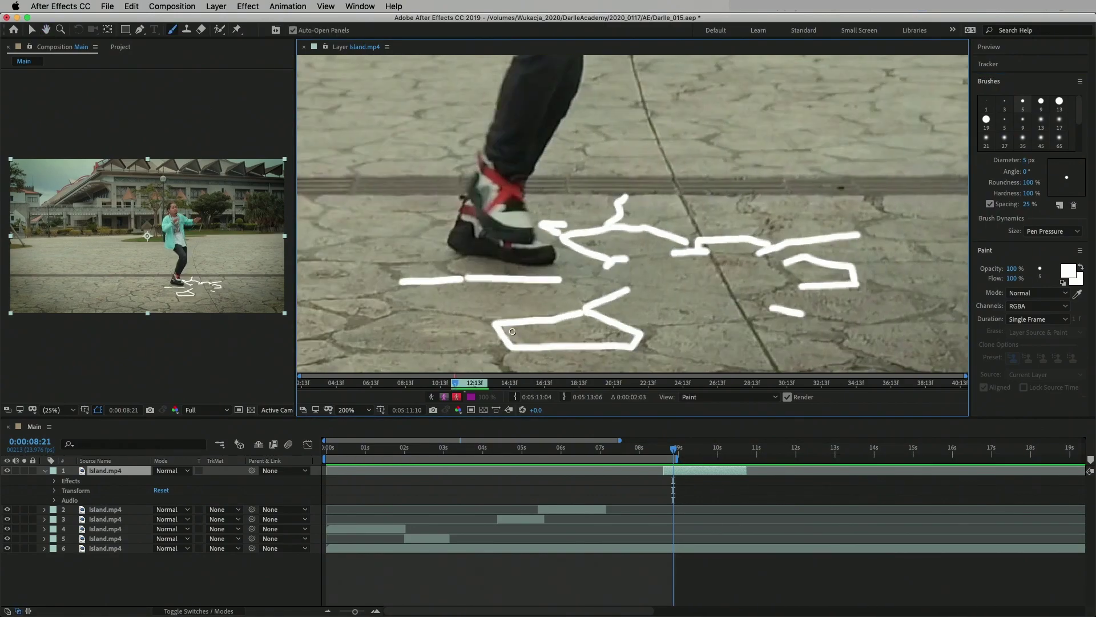
drag(1006, 240, 1006, 270)
scroll(657, 102, down, 1)
scroll(657, 103, down, 1)
mouse_move(675, 216)
mouse_down()
mouse_move(804, 246)
mouse_move(756, 235)
mouse_up()
- Paint crack-like white strokes around the feet, including a zigzag crack, on the following two frames
key(Page_Down)
mouse_move(640, 230)
mouse_down()
mouse_move(636, 261)
mouse_move(679, 246)
mouse_up()
mouse_move(584, 215)
mouse_down()
mouse_move(532, 202)
mouse_move(489, 169)
mouse_up()
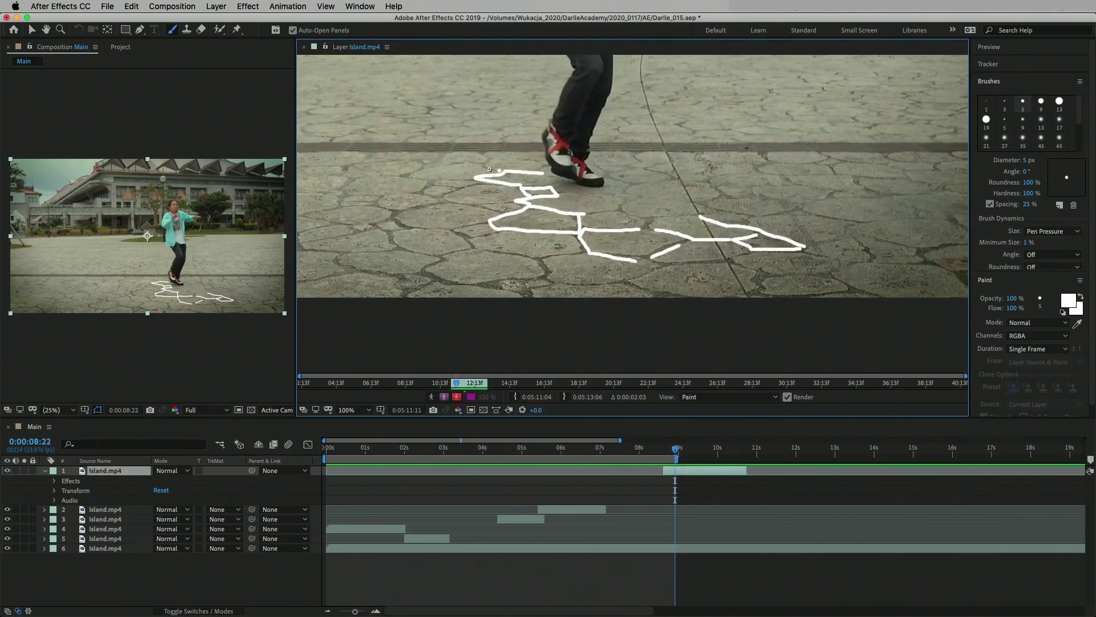
drag(656, 165, 816, 177)
drag(486, 182, 454, 189)
drag(711, 207, 793, 213)
drag(731, 188, 808, 205)
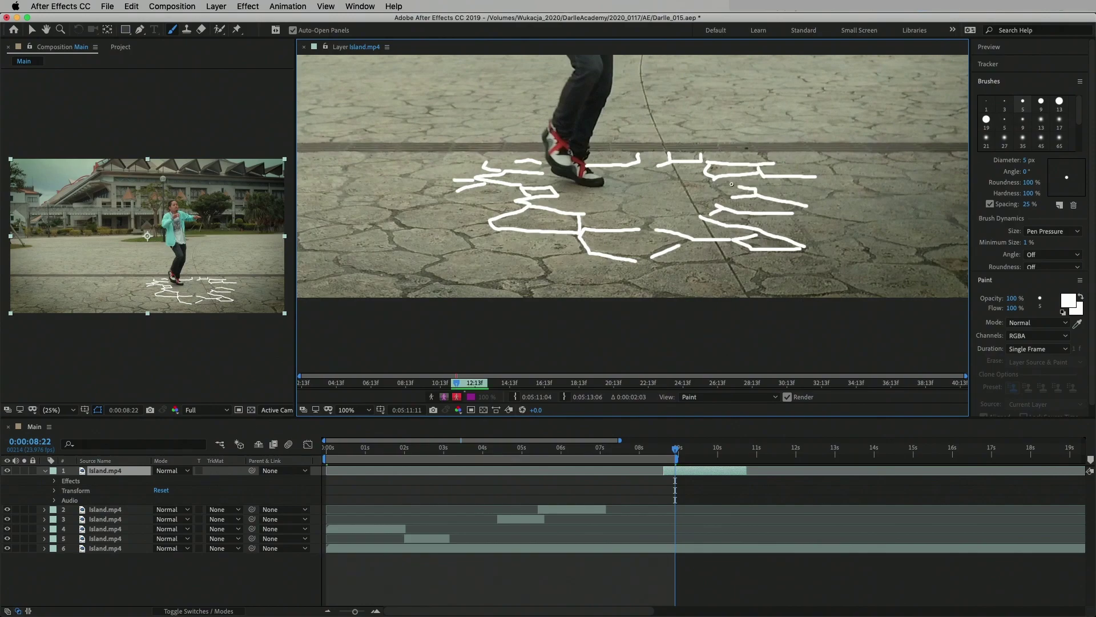
drag(546, 256, 656, 268)
key(Page_Down)
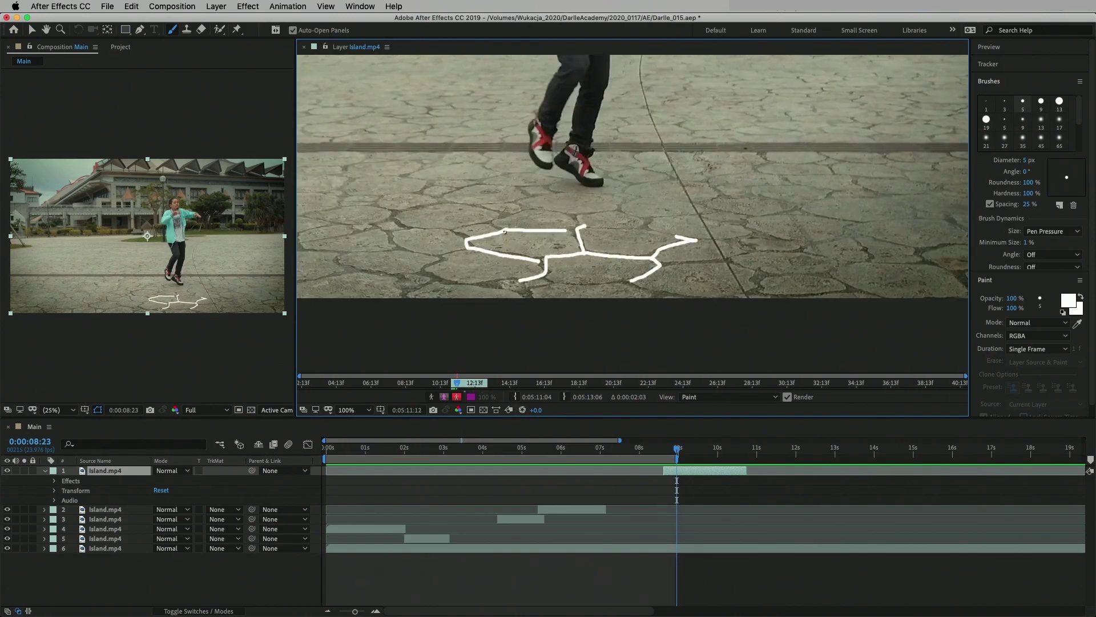
drag(417, 193, 484, 153)
drag(638, 154, 626, 166)
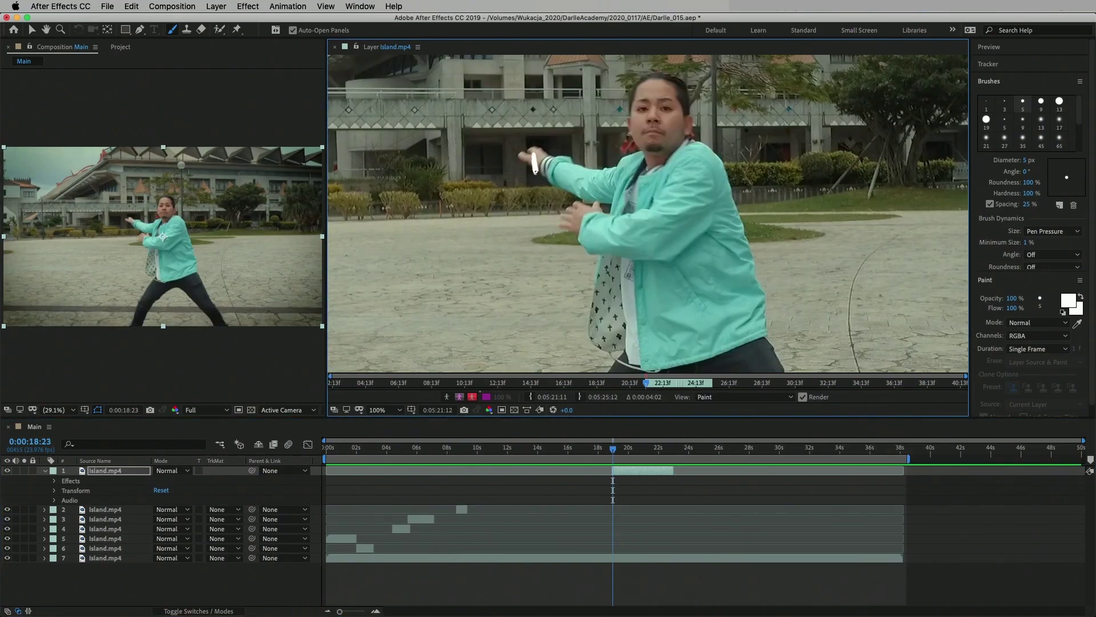
- Paint a white stroke across the dancer's arm and a curved stroke near his hand
mouse_move(507, 192)
mouse_down()
mouse_move(541, 246)
mouse_move(689, 289)
mouse_move(814, 254)
mouse_up()
key(Page_Down)
key(Page_Down)
key(Page_Down)
key(Page_Down)
key(Page_Down)
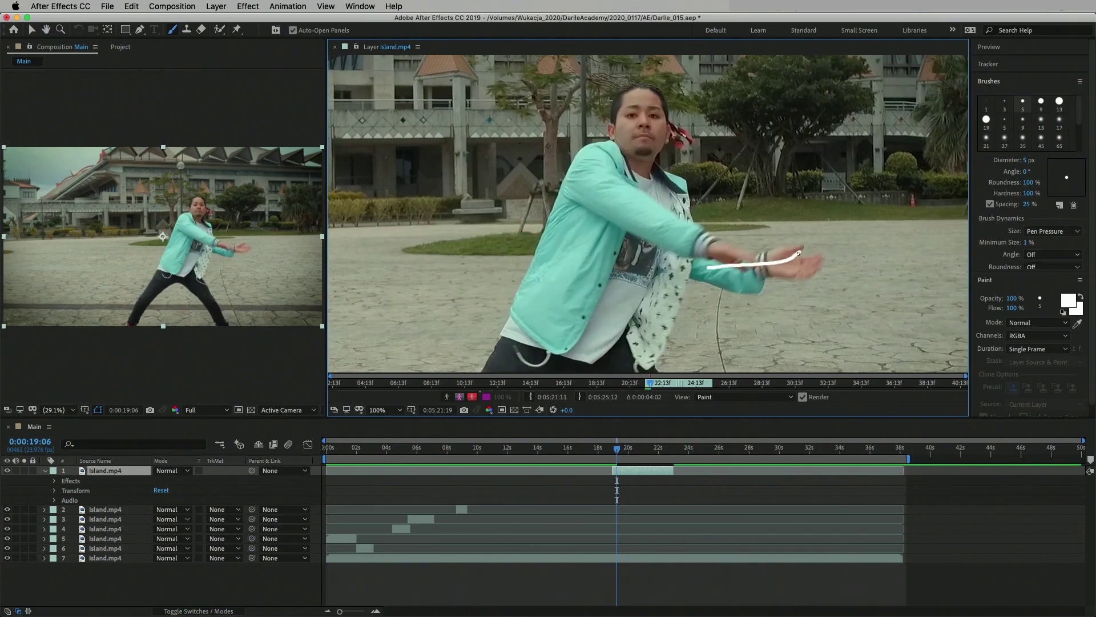
key(Page_Down)
drag(795, 204, 746, 261)
key(Page_Up)
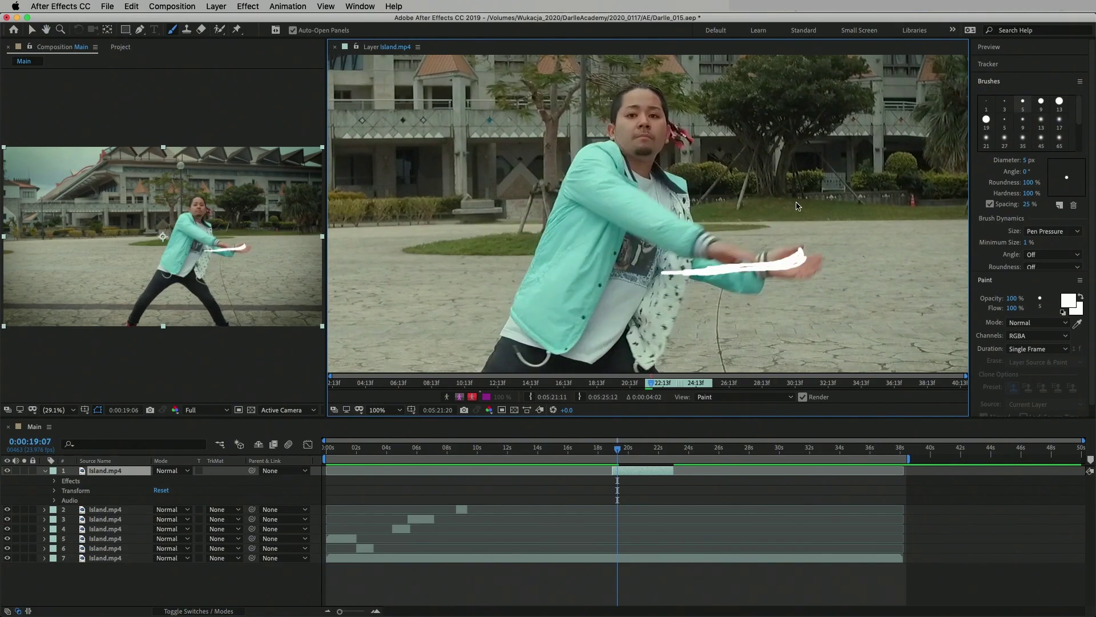
key(Page_Down)
key(Page_Down)
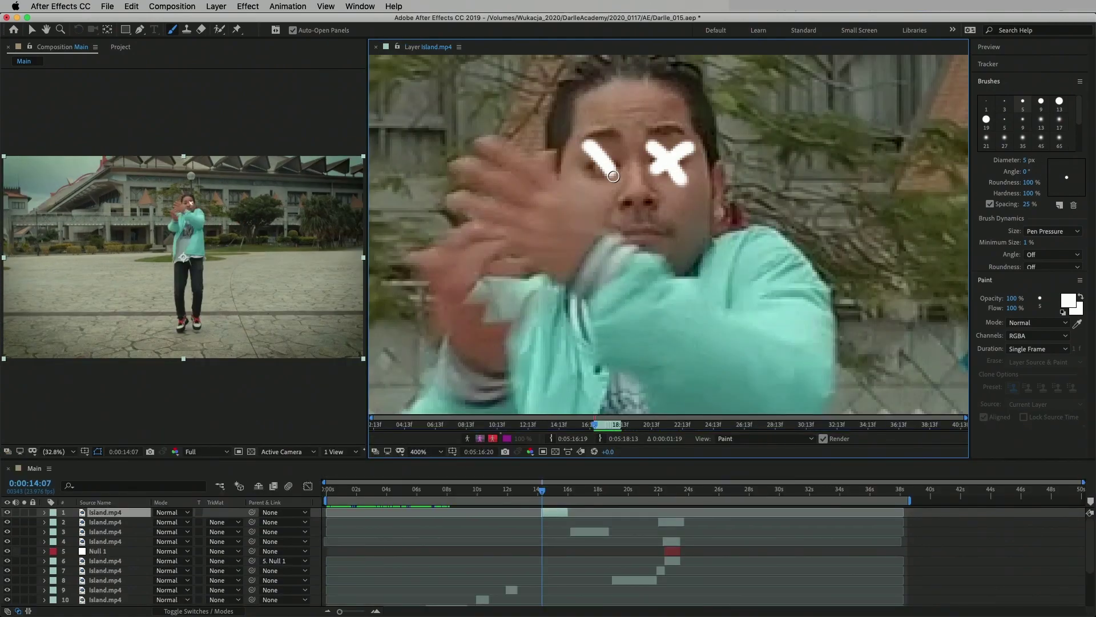
key(Page_Down)
key(Page_Down)
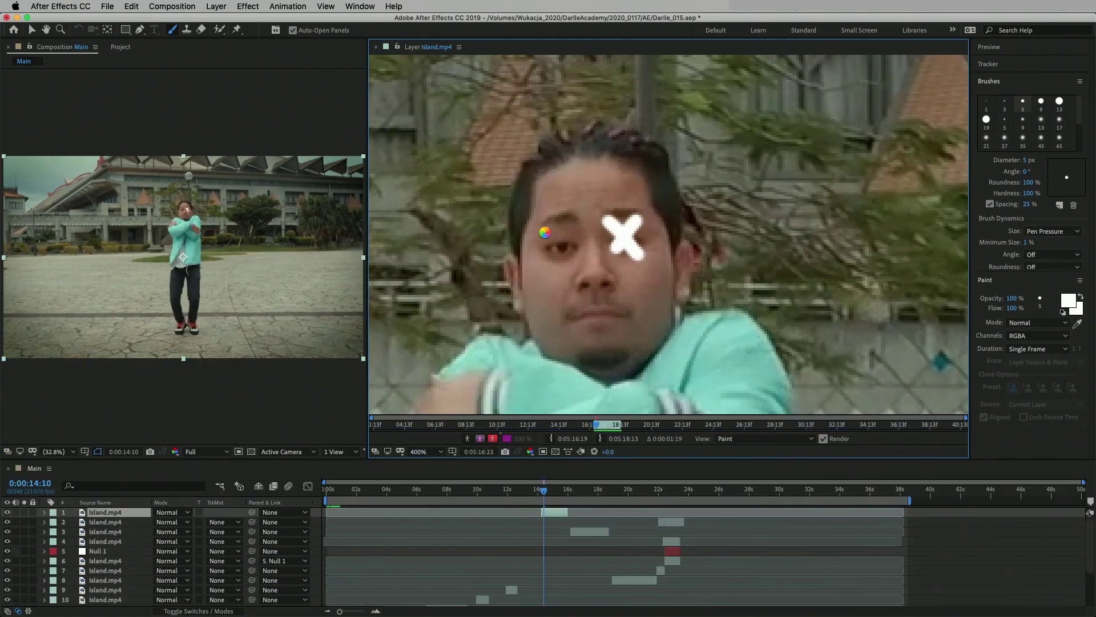
key(Page_Down)
key(Page_Down)
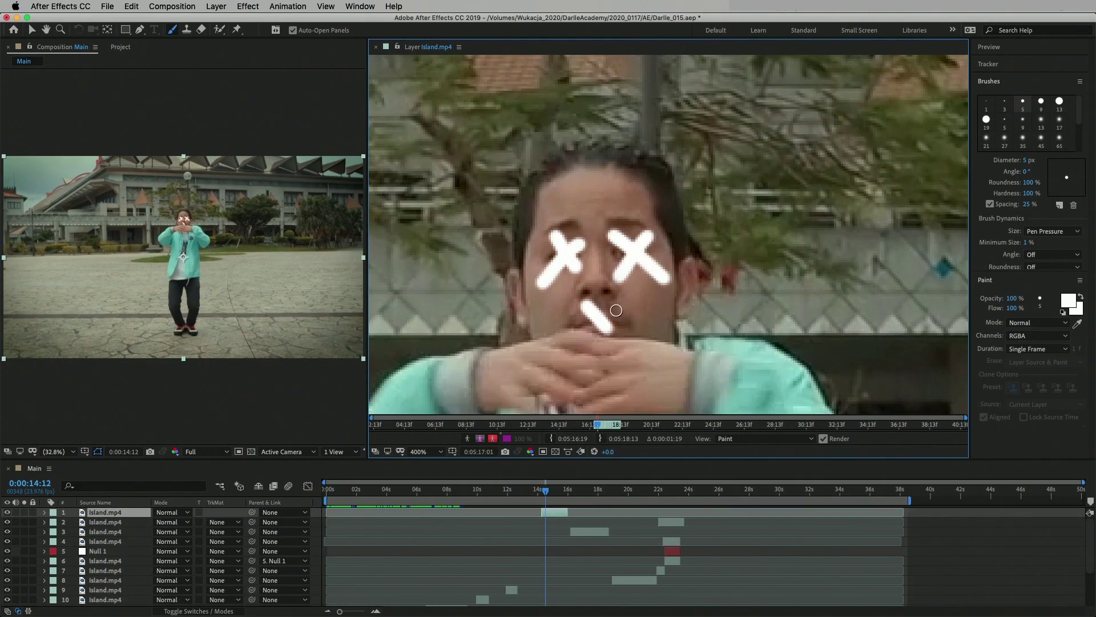
key(Page_Down)
key(Page_Down)
key(Page_Down)
- Paint X strokes over the forehead, mouth and eye on successive frames
key(Page_Down)
key(Page_Down)
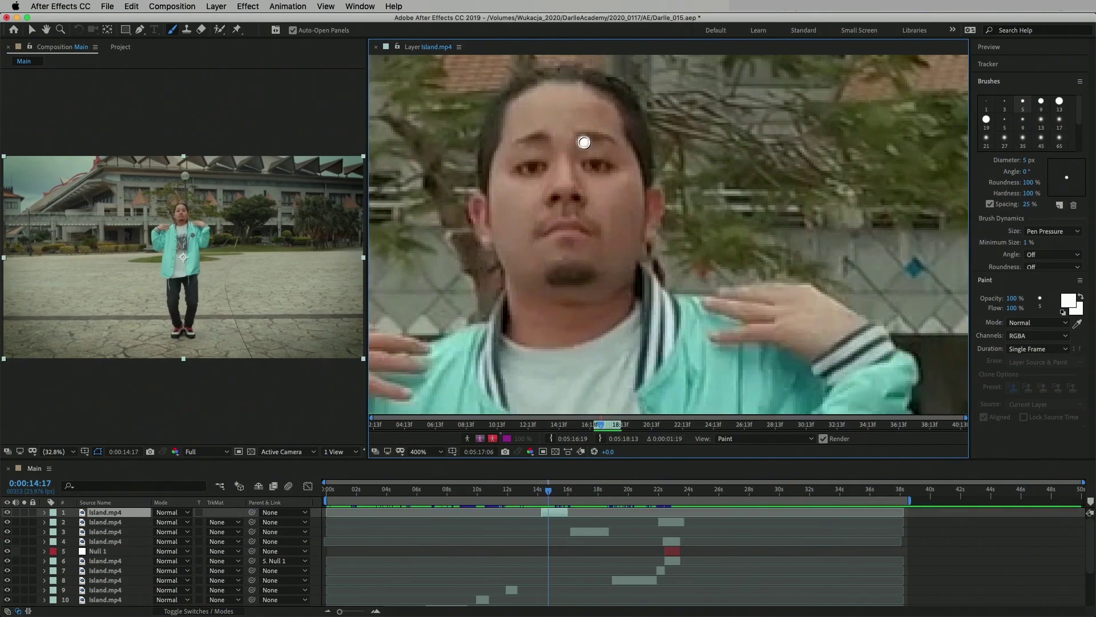
key(Page_Down)
drag(593, 94, 578, 126)
key(Page_Down)
drag(591, 272, 565, 299)
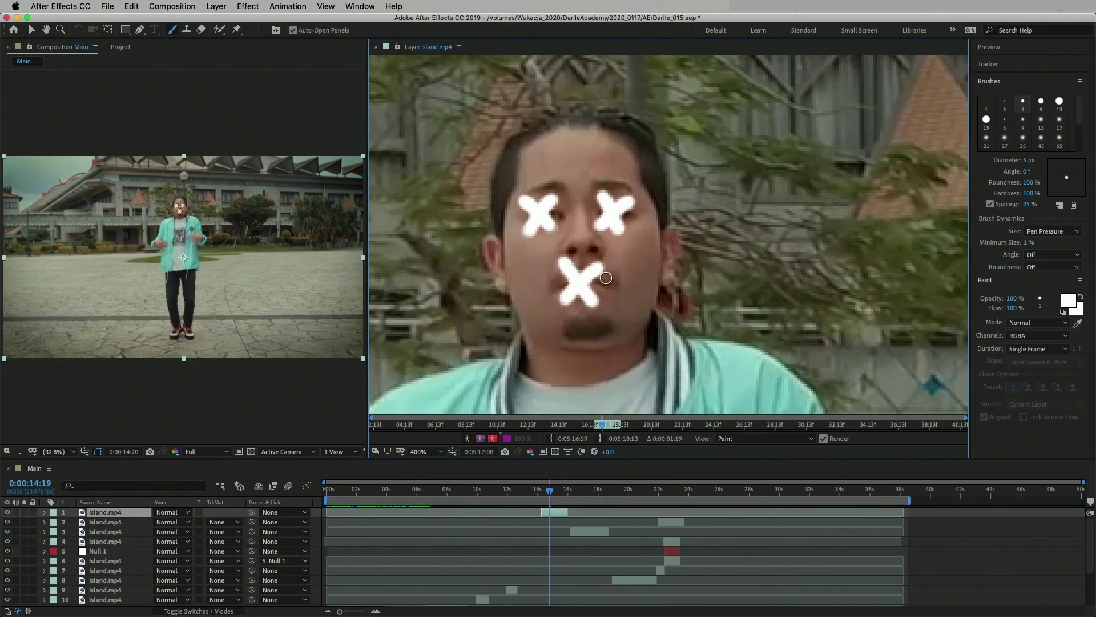
key(Page_Down)
key(Page_Down)
key(Page_Down)
key(Page_Down)
key(Page_Down)
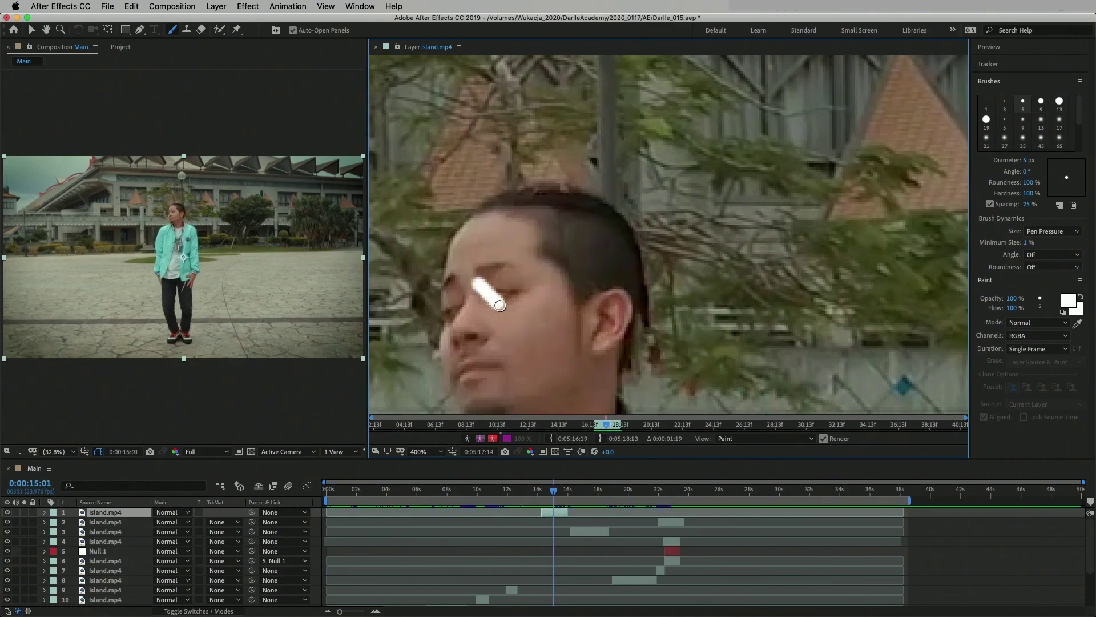
key(Page_Down)
drag(620, 280, 591, 314)
key(comma)
- Paint white X marks beside the head and on the following frame
key(Page_Down)
key(Page_Down)
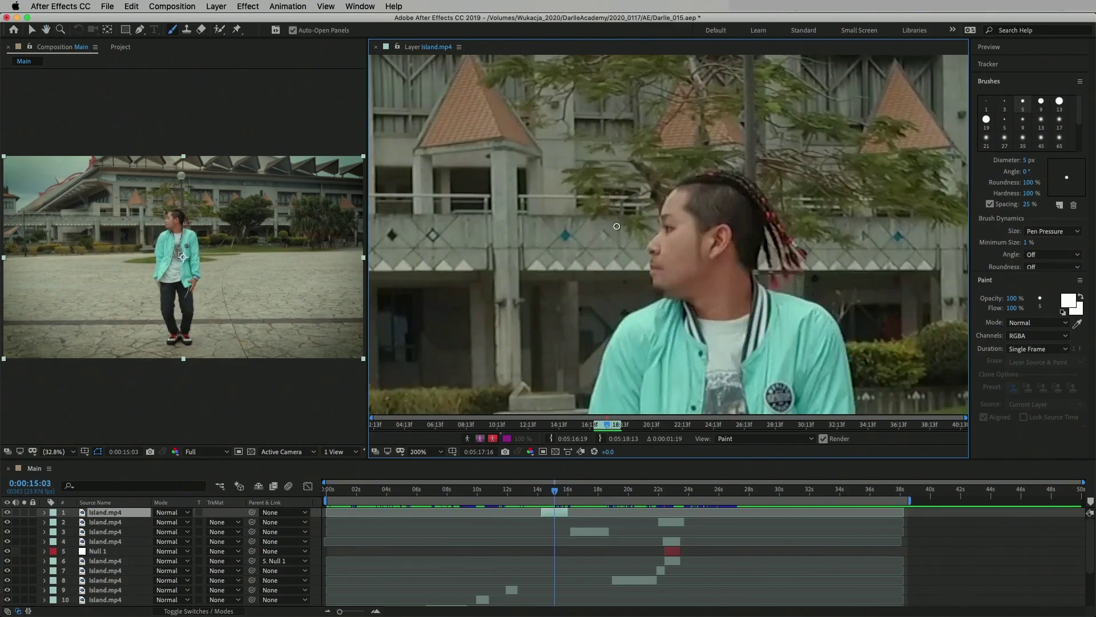
drag(588, 223, 573, 240)
mouse_move(576, 225)
mouse_down()
mouse_move(581, 240)
mouse_move(605, 234)
mouse_up()
key(Page_Down)
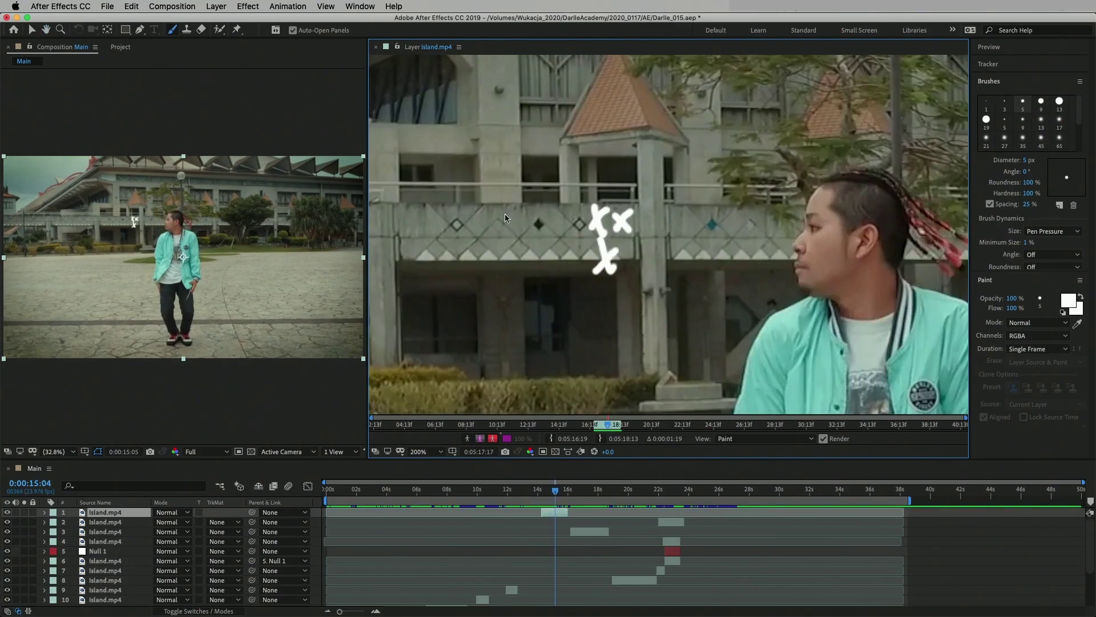
key(Page_Down)
drag(433, 214, 445, 229)
drag(657, 237, 665, 254)
key(comma)
mouse_move(556, 489)
mouse_down()
mouse_move(541, 488)
mouse_move(552, 490)
mouse_up()
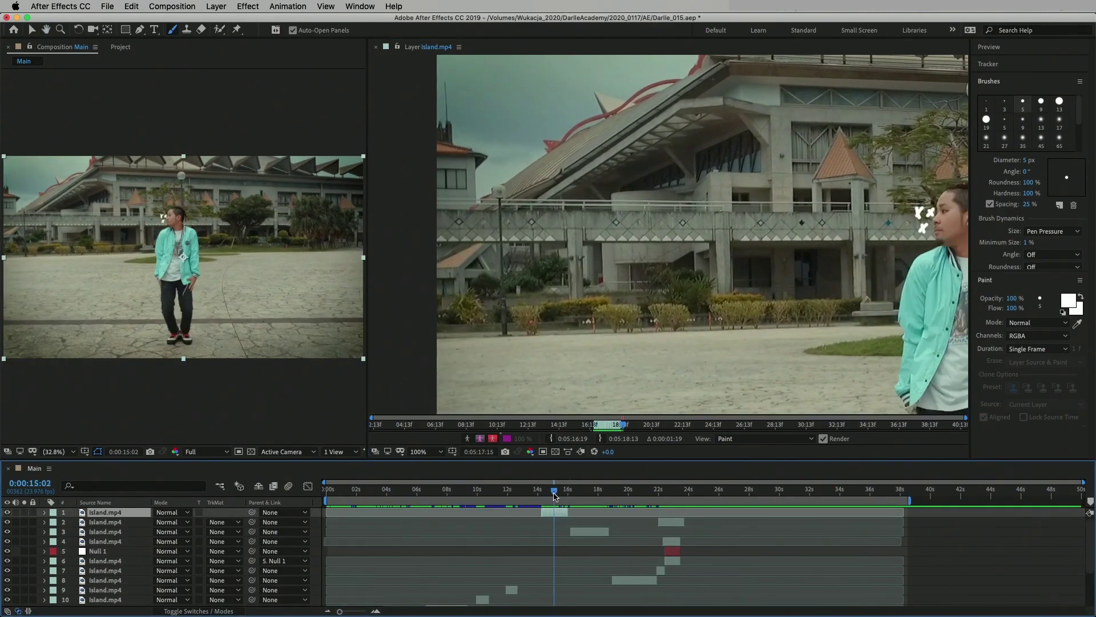
key(ctrl+grave)
- Zoom in on the head and paint a white crescent with small blobs beside it
key(Page_Down)
key(Page_Down)
scroll(925, 240, up, 2)
scroll(622, 172, up, 2)
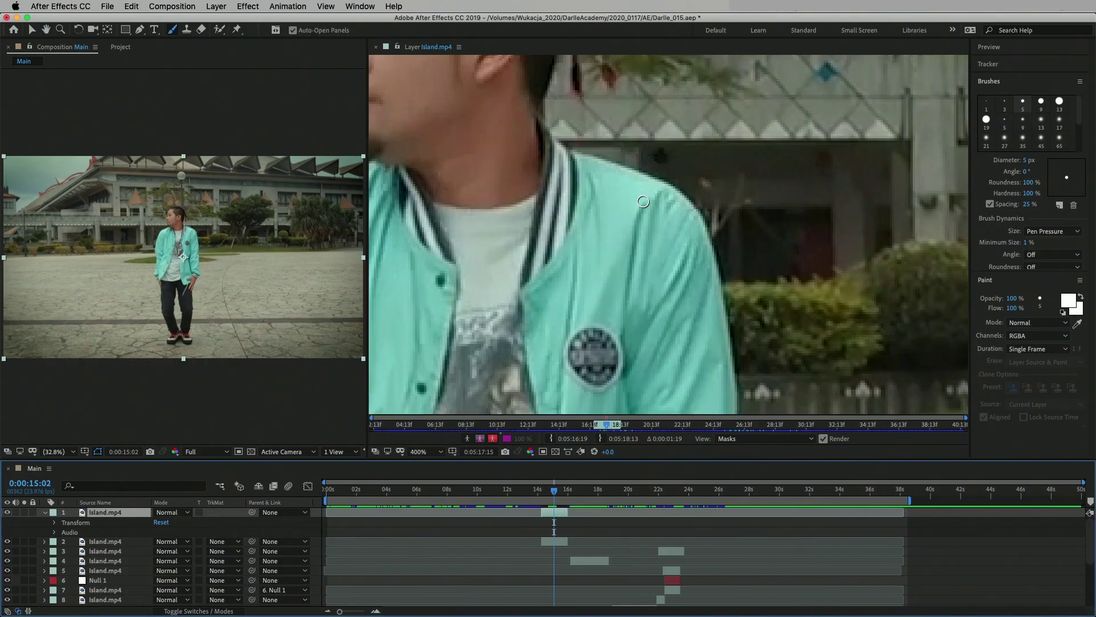
drag(611, 263, 606, 130)
drag(622, 278, 634, 303)
drag(590, 80, 600, 69)
scroll(666, 223, down, 2)
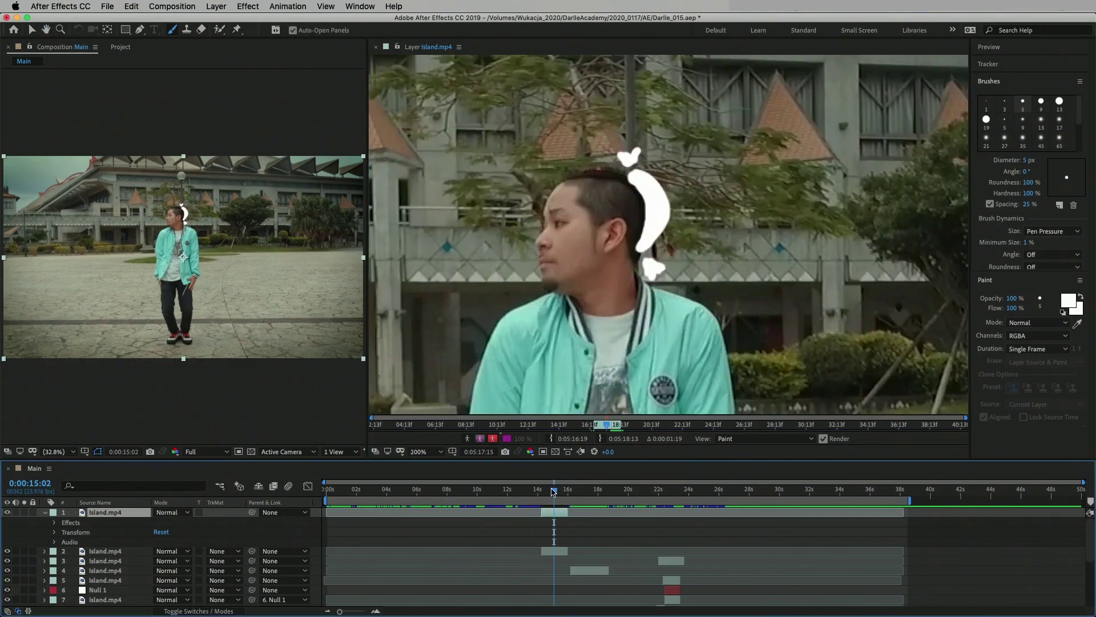
- Add a diagonal stroke and a short stroke above the head on the next frames
key(Page_Down)
key(Page_Up)
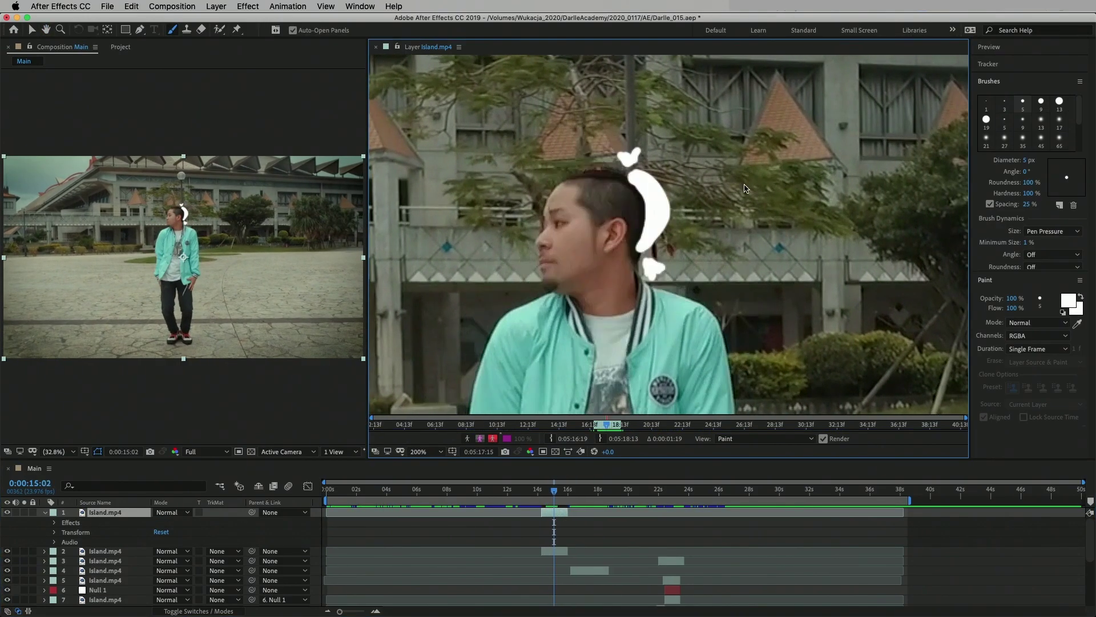
key(Page_Down)
drag(608, 143, 650, 192)
key(Page_Down)
drag(638, 111, 652, 97)
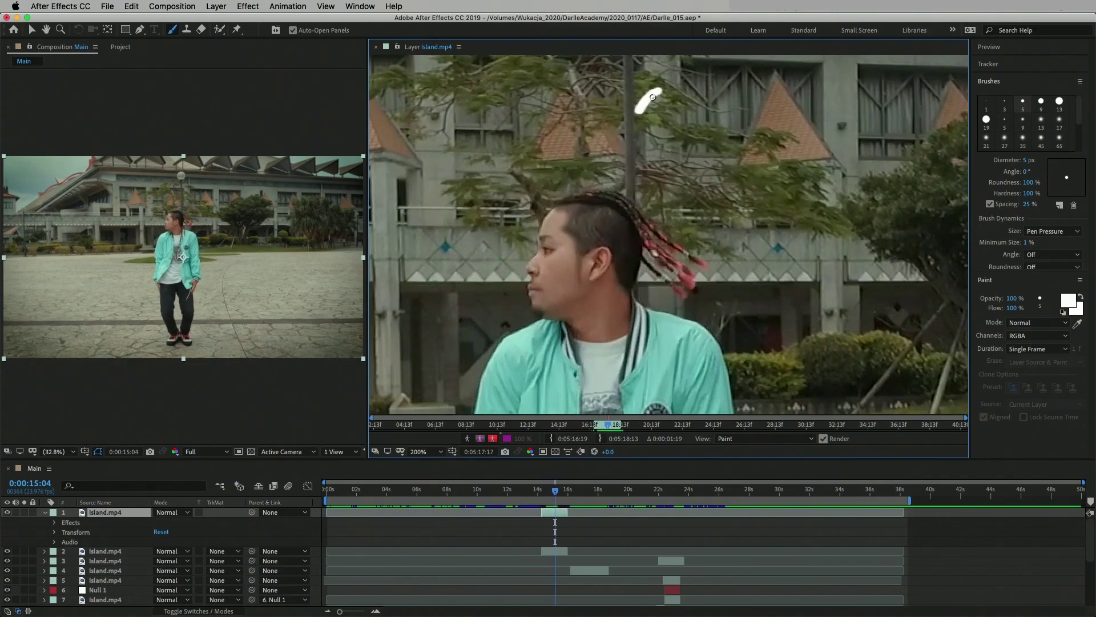
key(Page_Down)
key(Page_Up)
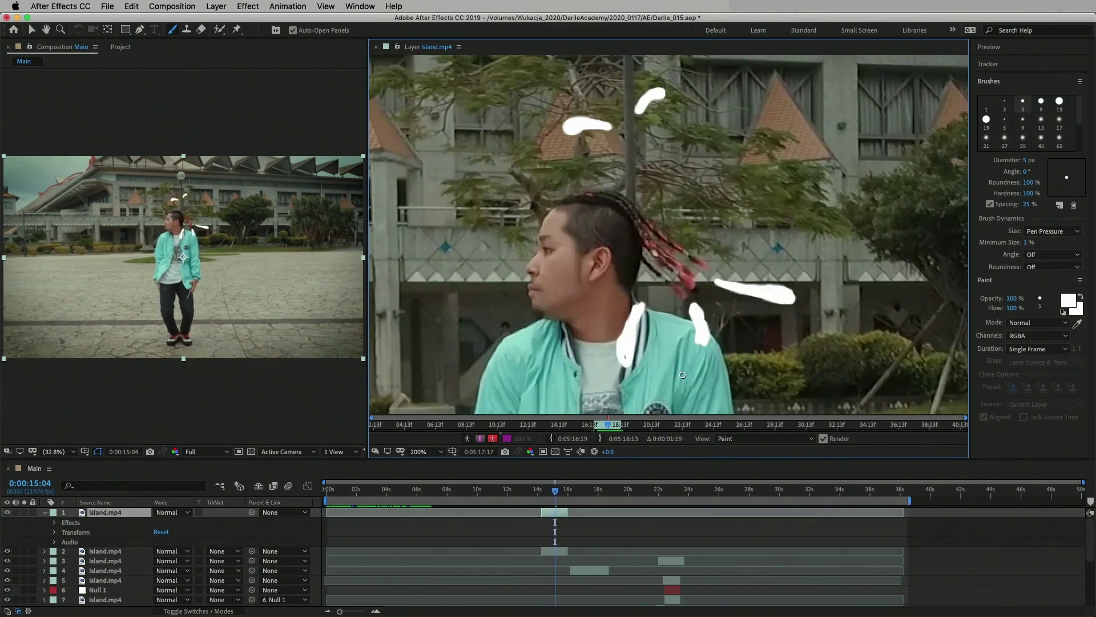
key(Page_Down)
- Paint a short stroke around the dancer, then step through the painted frames to review
scroll(692, 341, down, 1)
key(Page_Down)
drag(695, 351, 693, 342)
key(Page_Down)
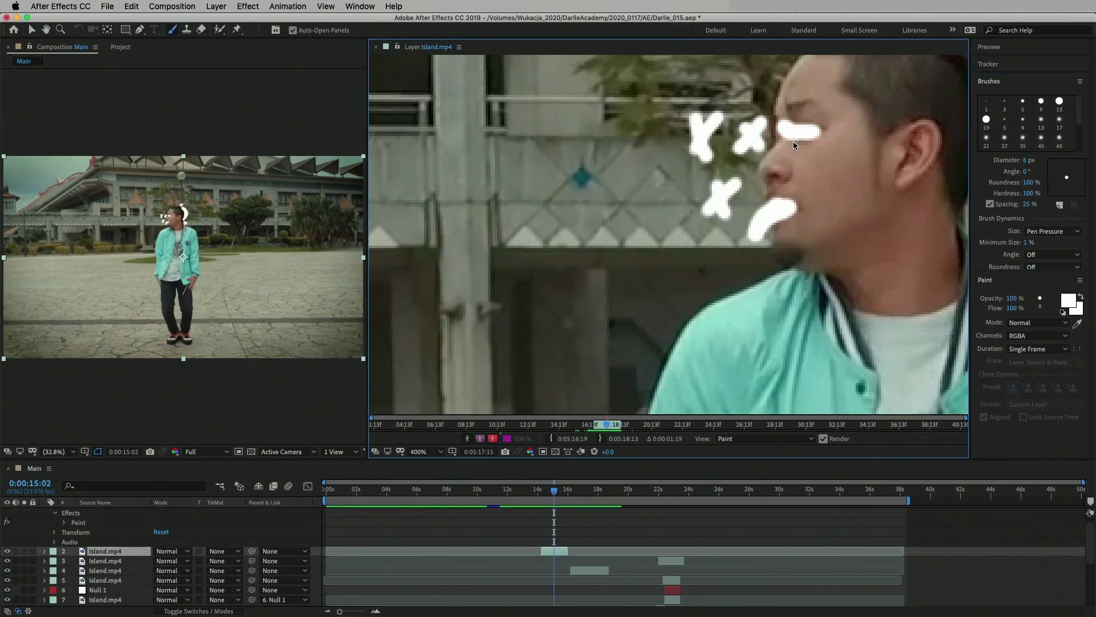
key(Page_Down)
key(Page_Down)
key(Page_Down)
key(Page_Up)
key(Page_Down)
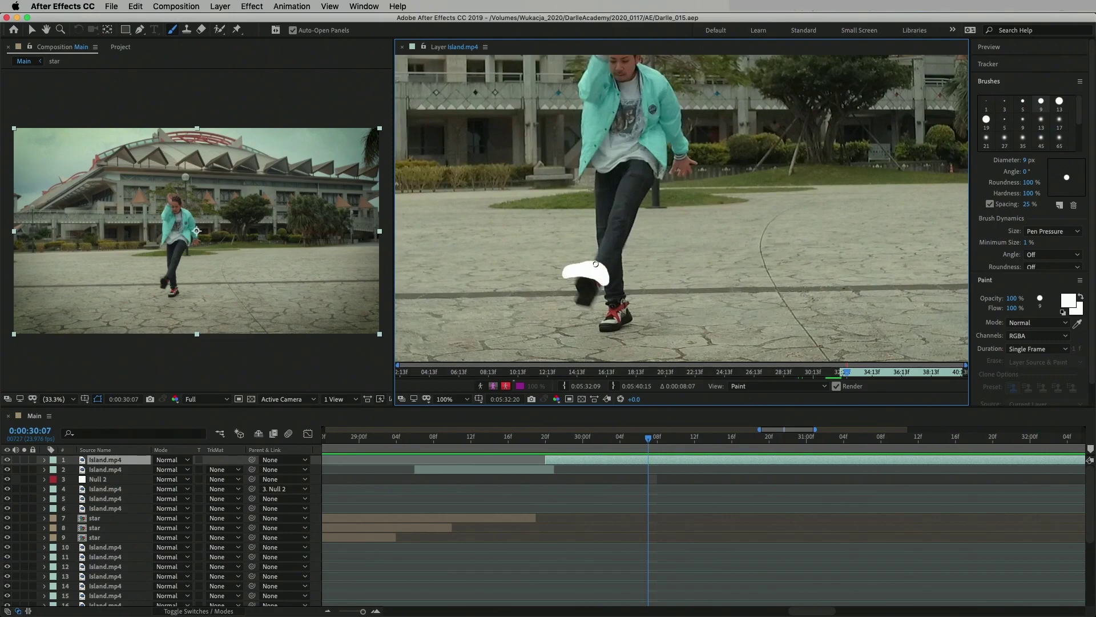
key(Page_Down)
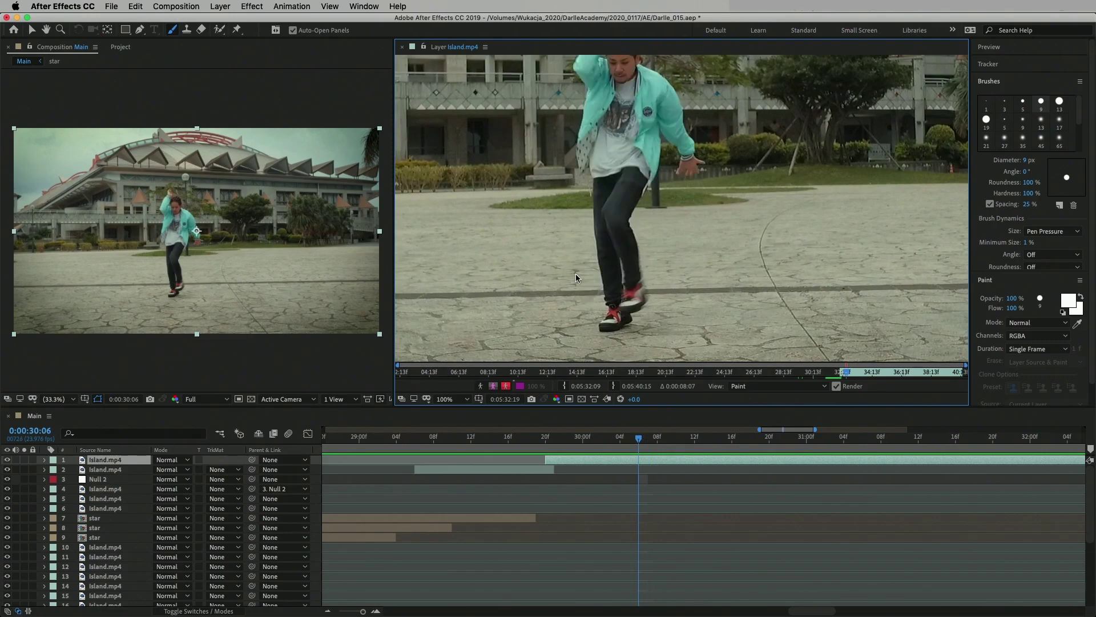
- Paint white strokes near the dancer's arm and near the top of the frame on consecutive frames
key(comma)
key(comma)
drag(626, 155, 632, 203)
key(period)
key(comma)
key(comma)
key(period)
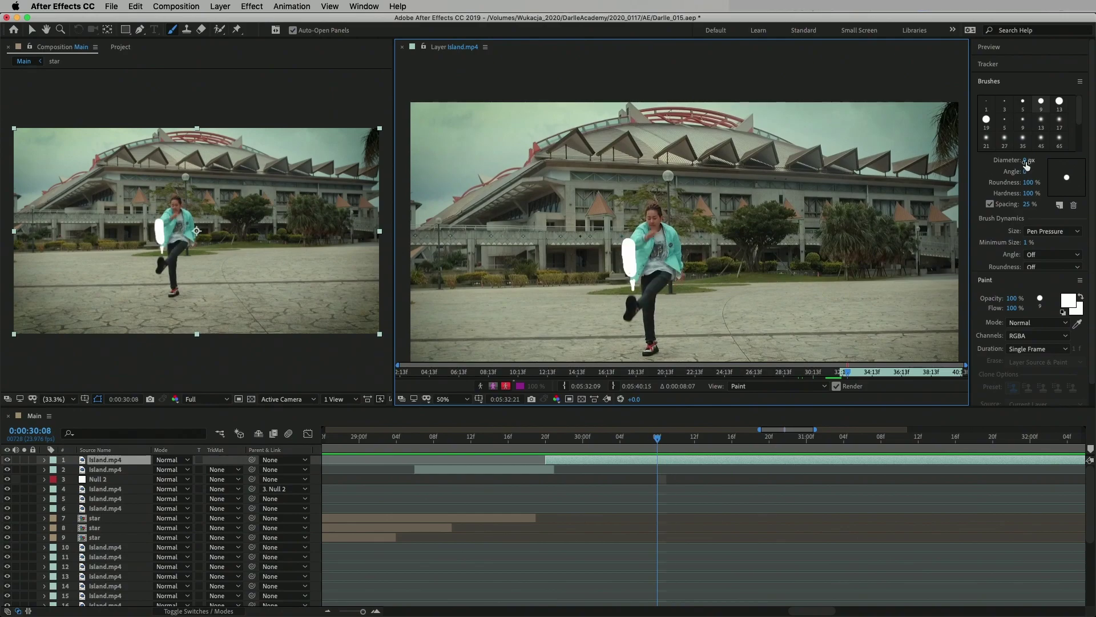
key(Page_Down)
drag(628, 130, 630, 177)
key(Page_Down)
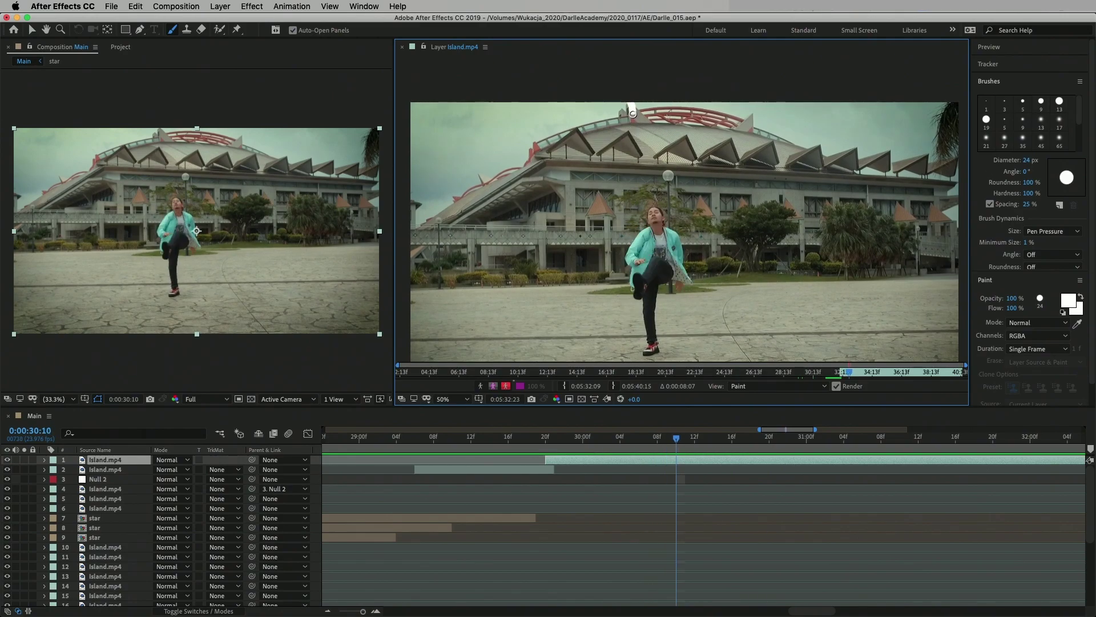
- Working back from frame 30:06 to 30:04, paint a white blob and rings beside the dancer
key(Page_Up)
key(Page_Up)
key(Page_Up)
key(comma)
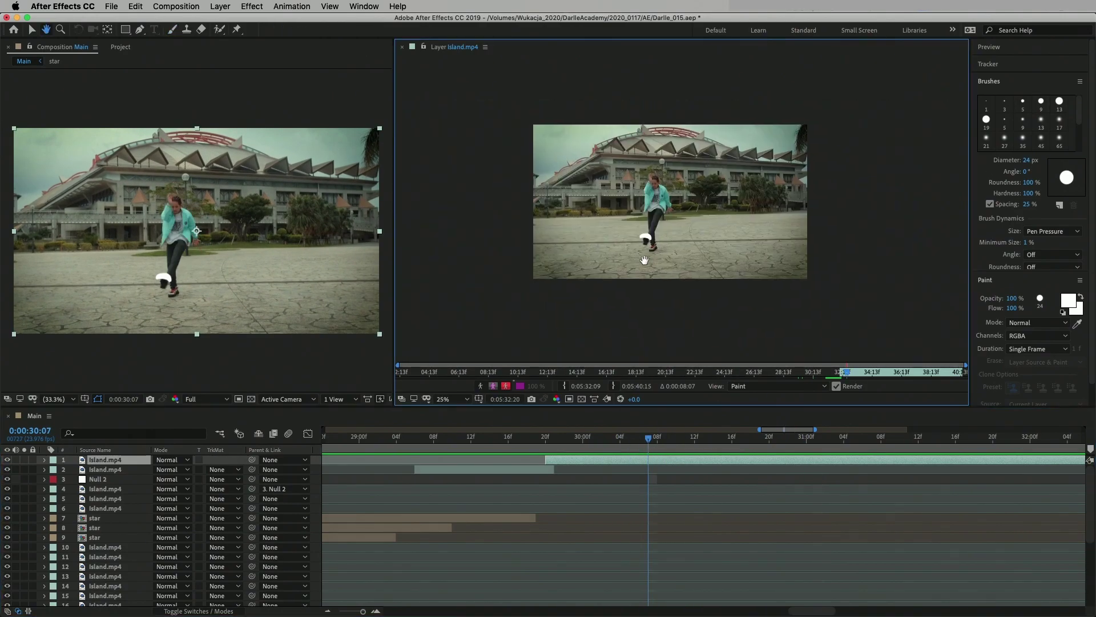
key(period)
key(period)
key(Page_Up)
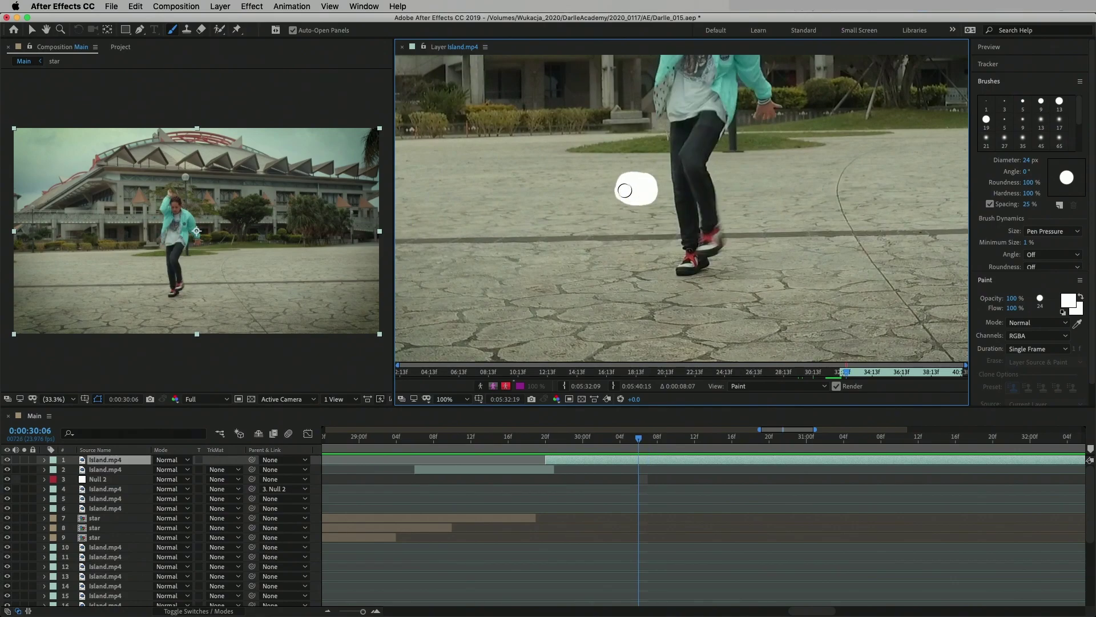
drag(632, 186, 625, 184)
key(comma)
key(Page_Up)
key(Page_Up)
key(Page_Up)
drag(609, 207, 608, 208)
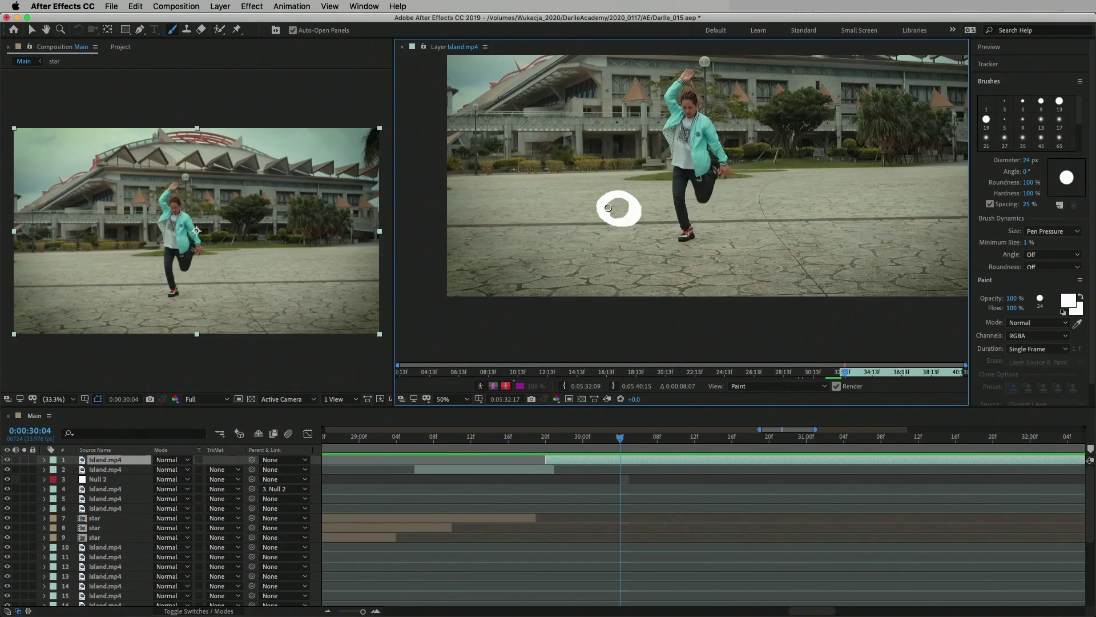
key(Page_Up)
drag(640, 282, 638, 284)
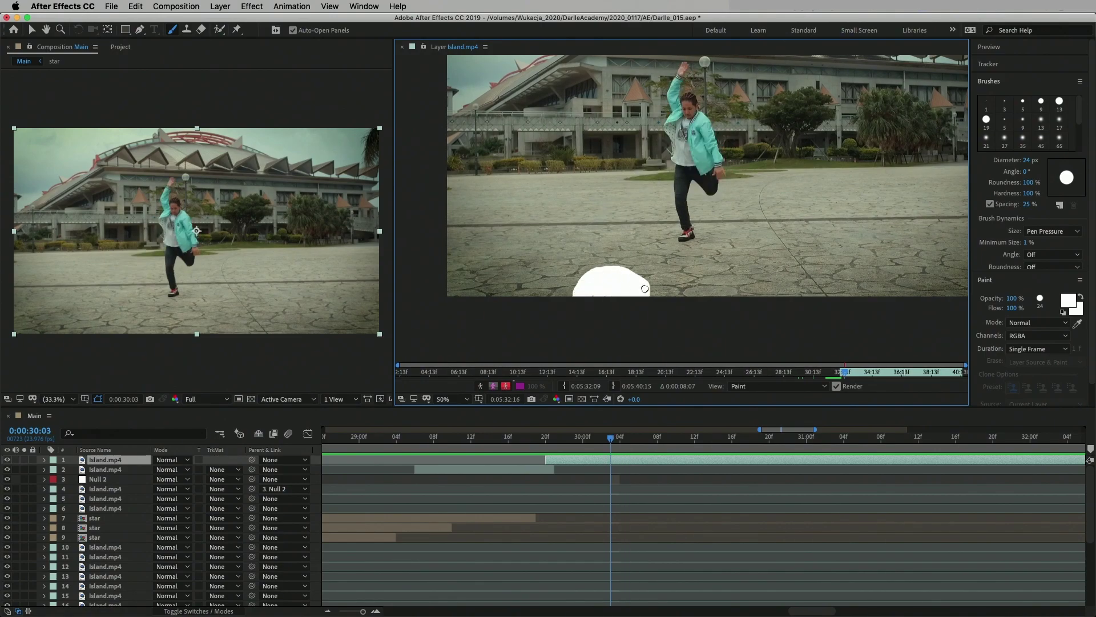
key(space)
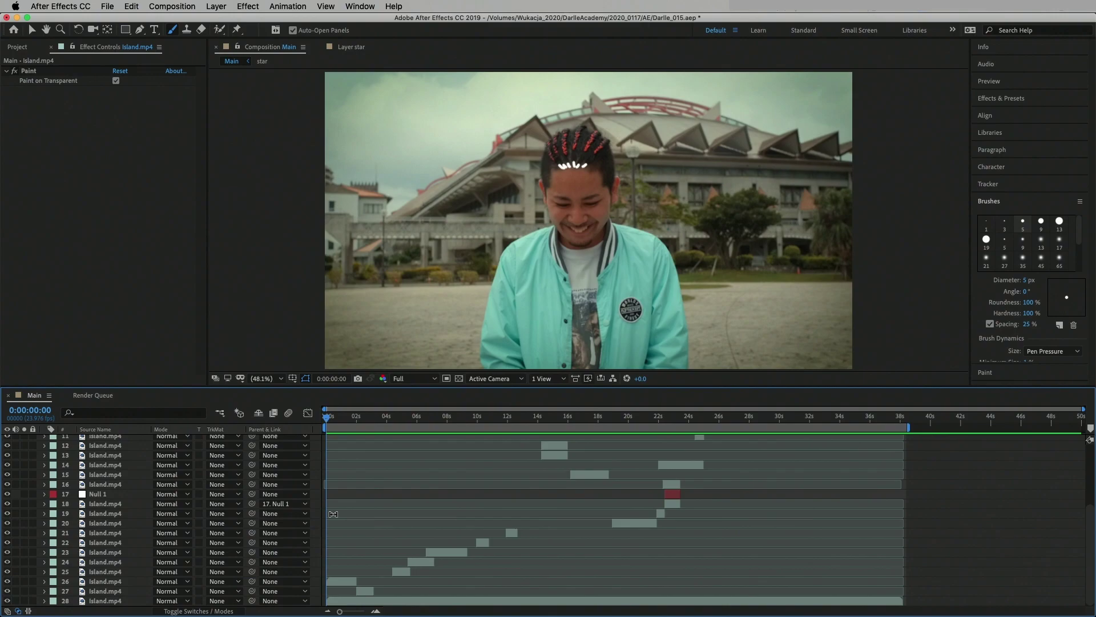
- Preview the painted white doodles over the dance footage, then show the effects category list
key(space)
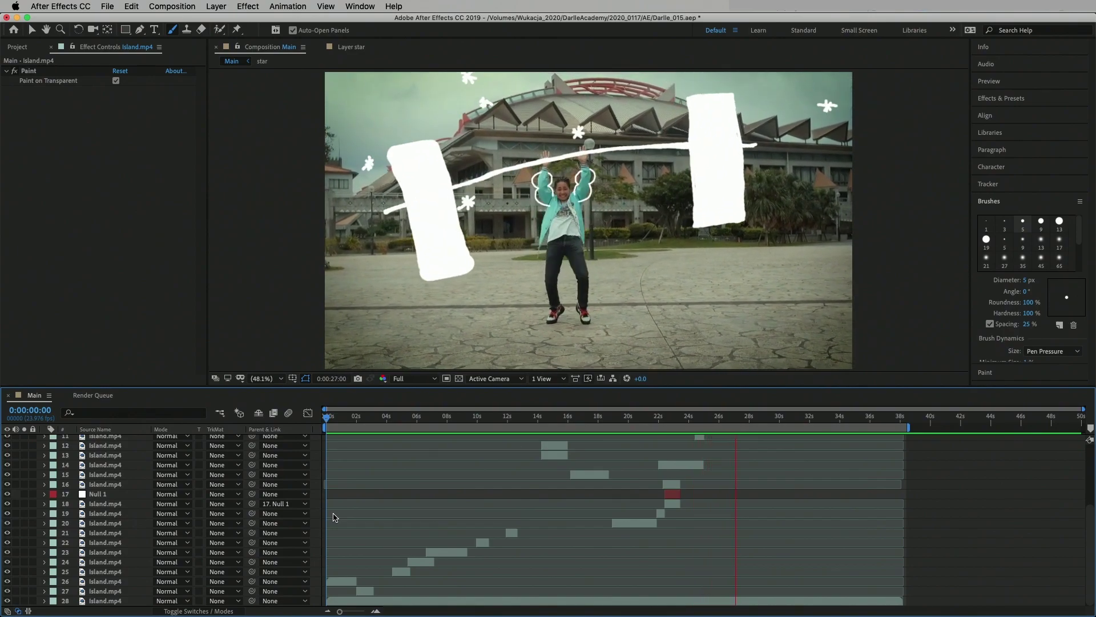
click(1010, 100)
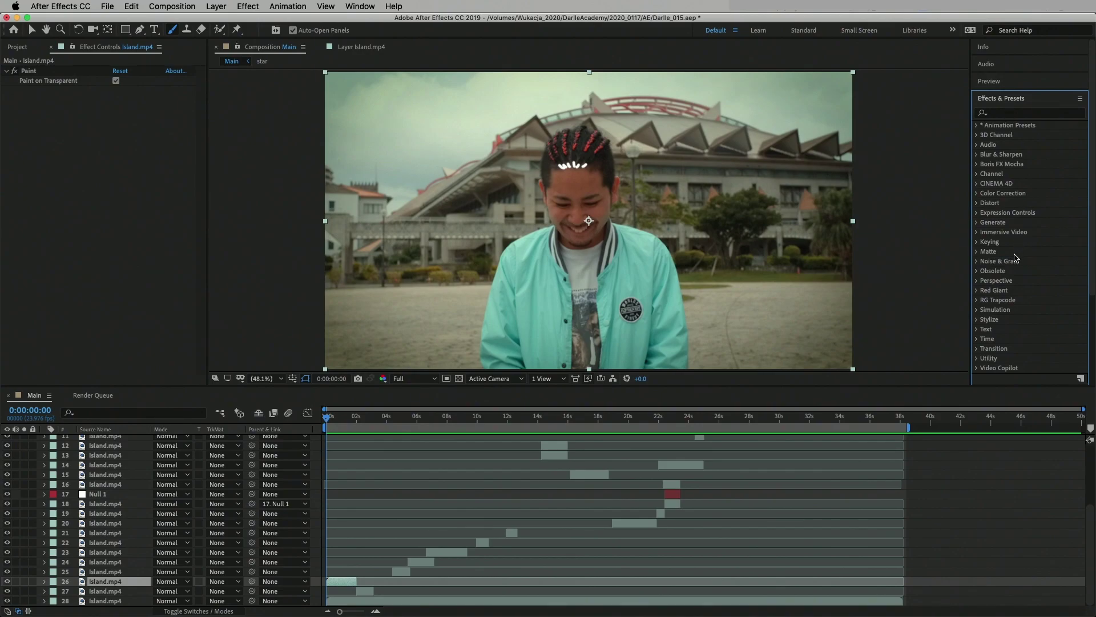
- Apply a Fill effect with near-white colour F8EBEB to the painted Island.mp4 layer
click(1020, 113)
text(fil)
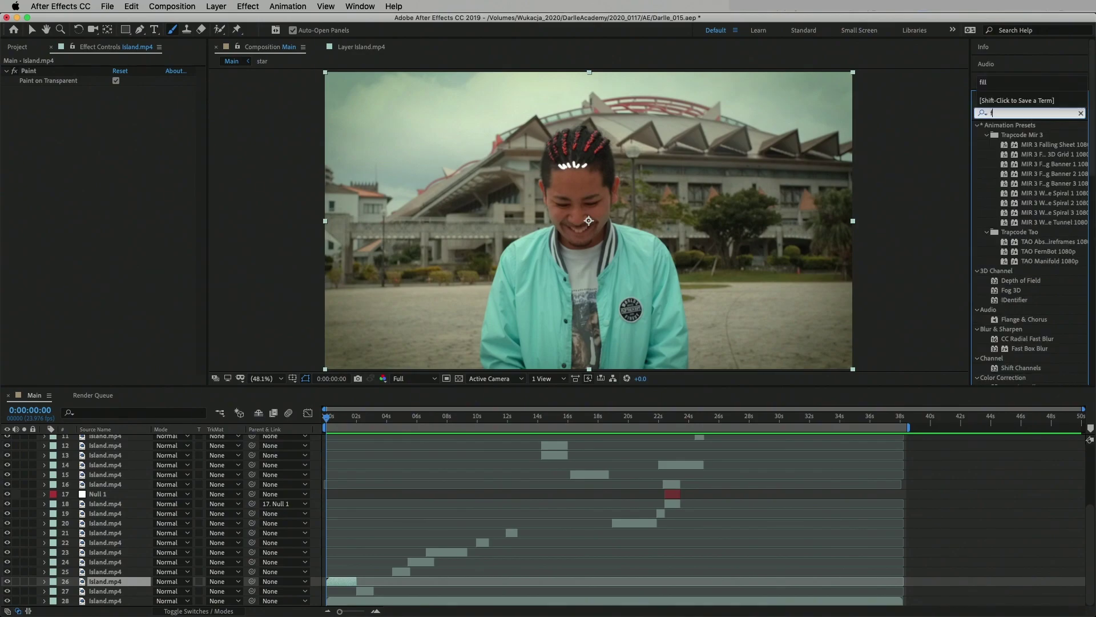
click(1030, 164)
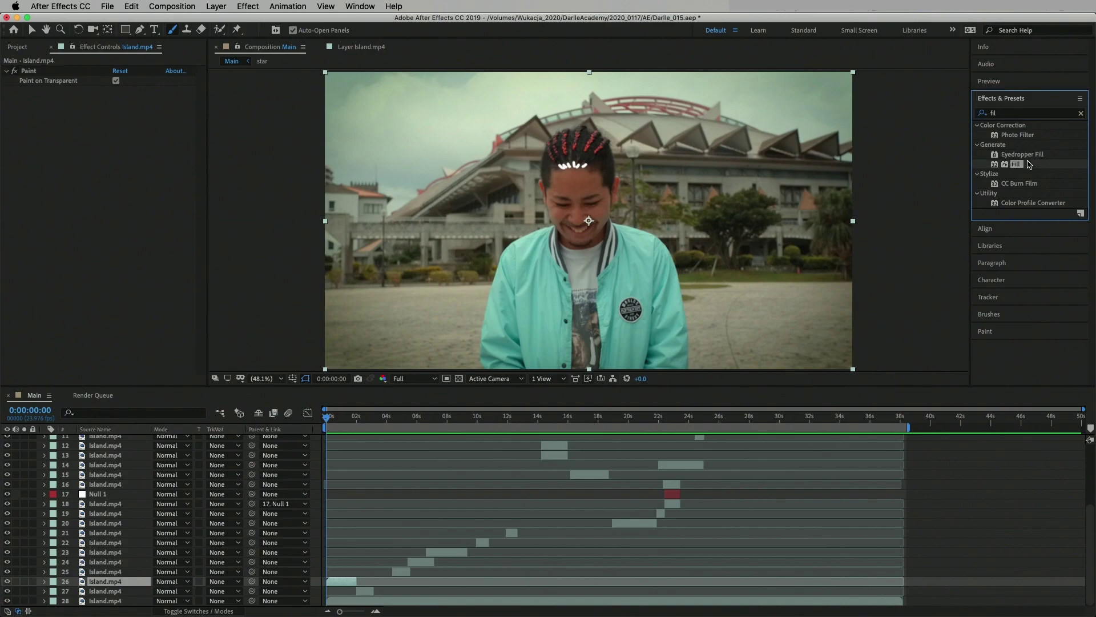
drag(1018, 168, 108, 197)
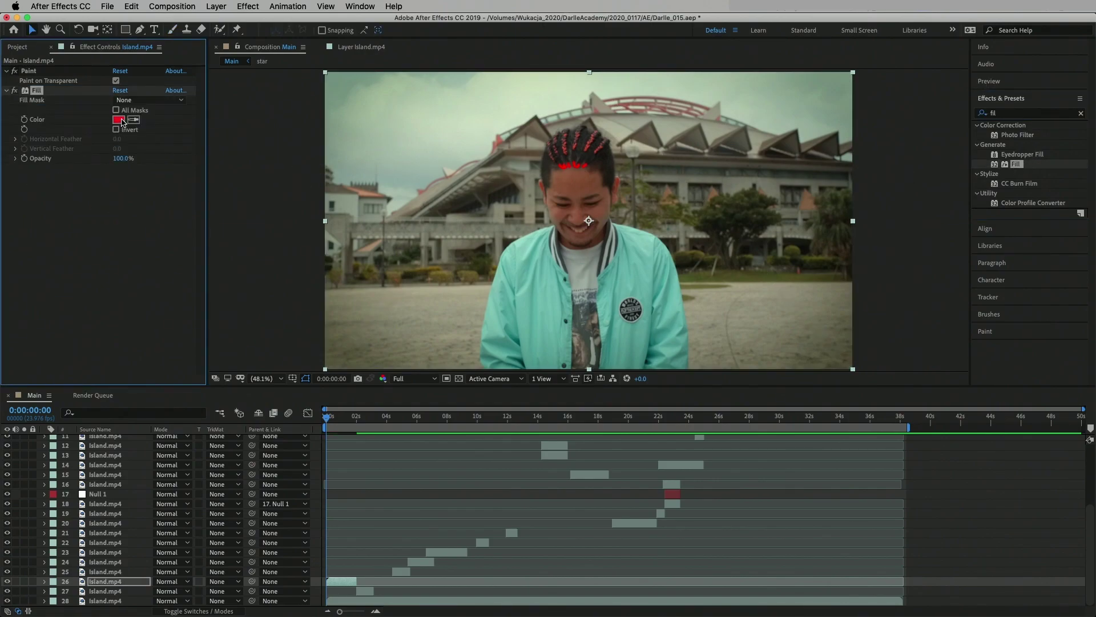
click(120, 123)
click(33, 130)
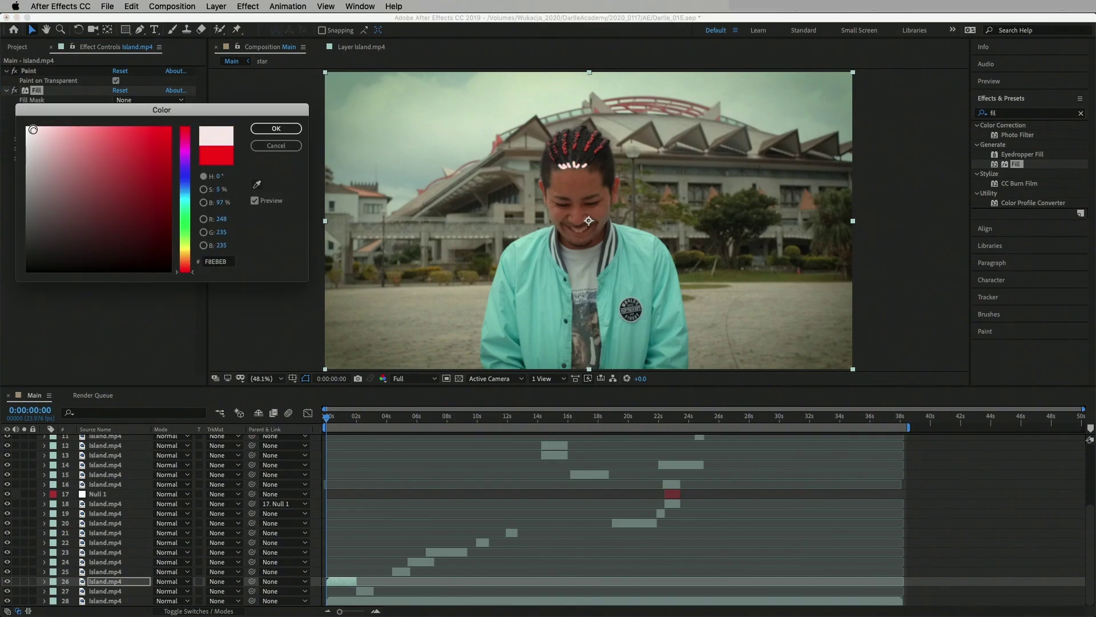
click(276, 129)
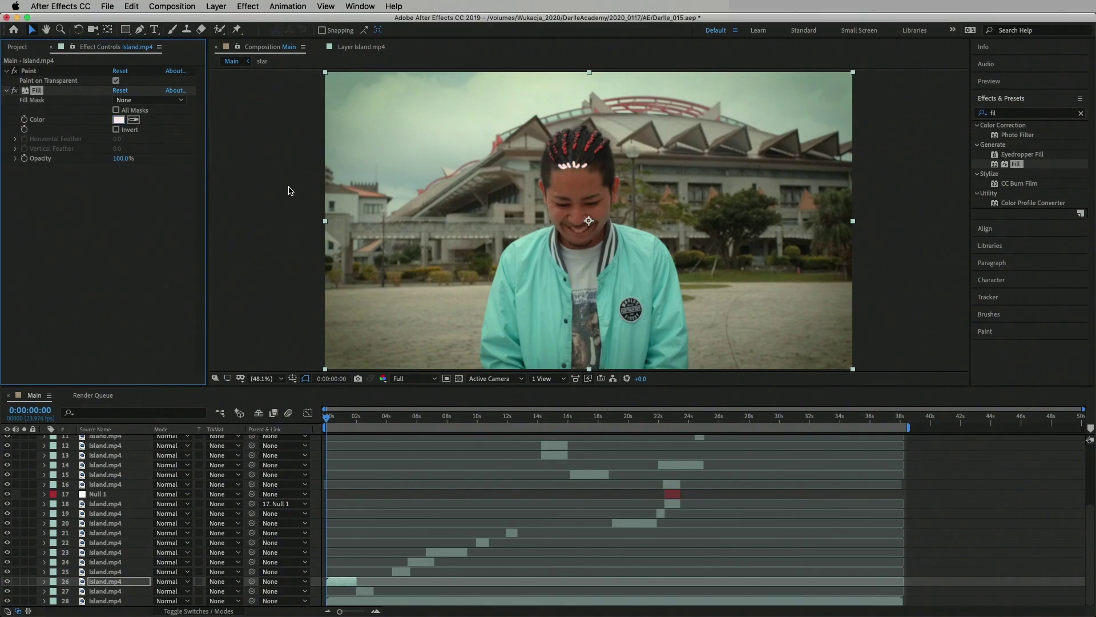
- Add Simple Choker below the Fill effect
click(1014, 114)
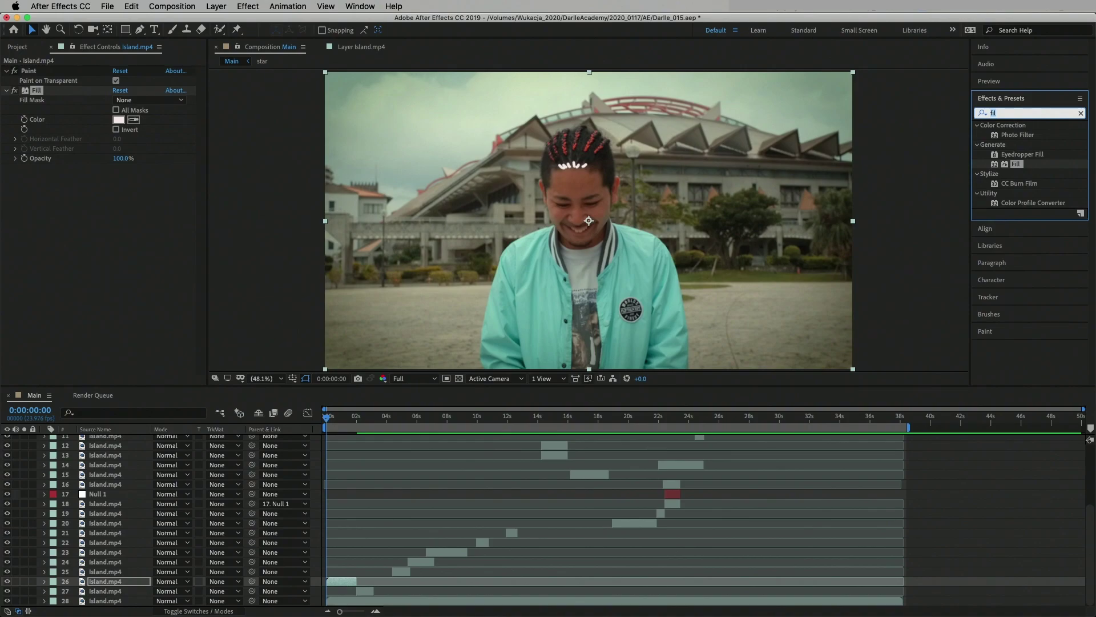
text(sim)
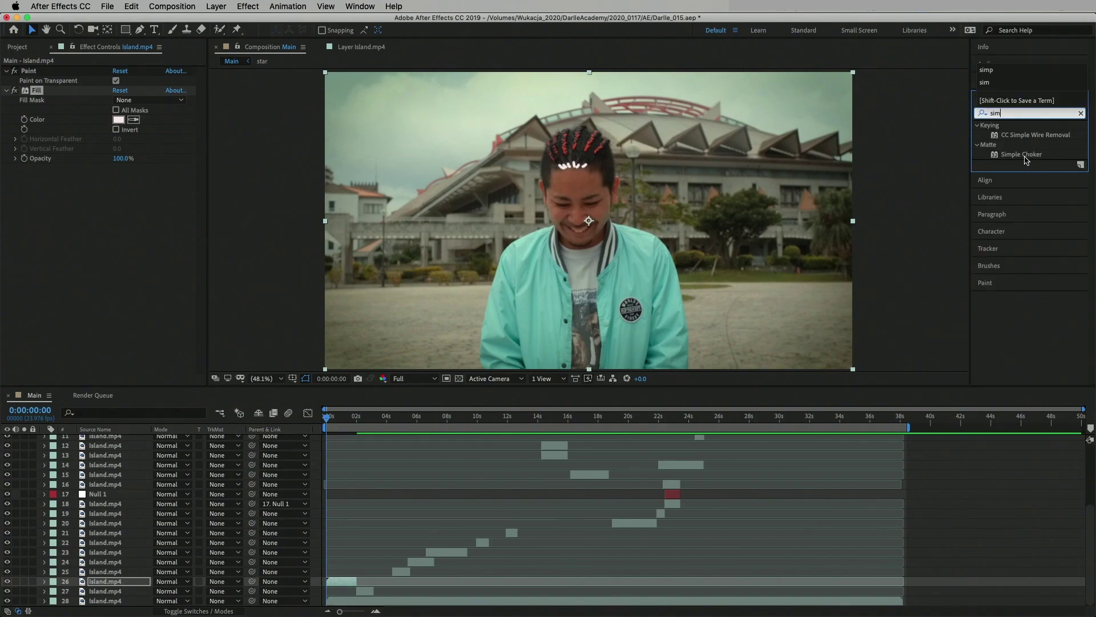
click(1017, 156)
drag(1016, 158, 186, 251)
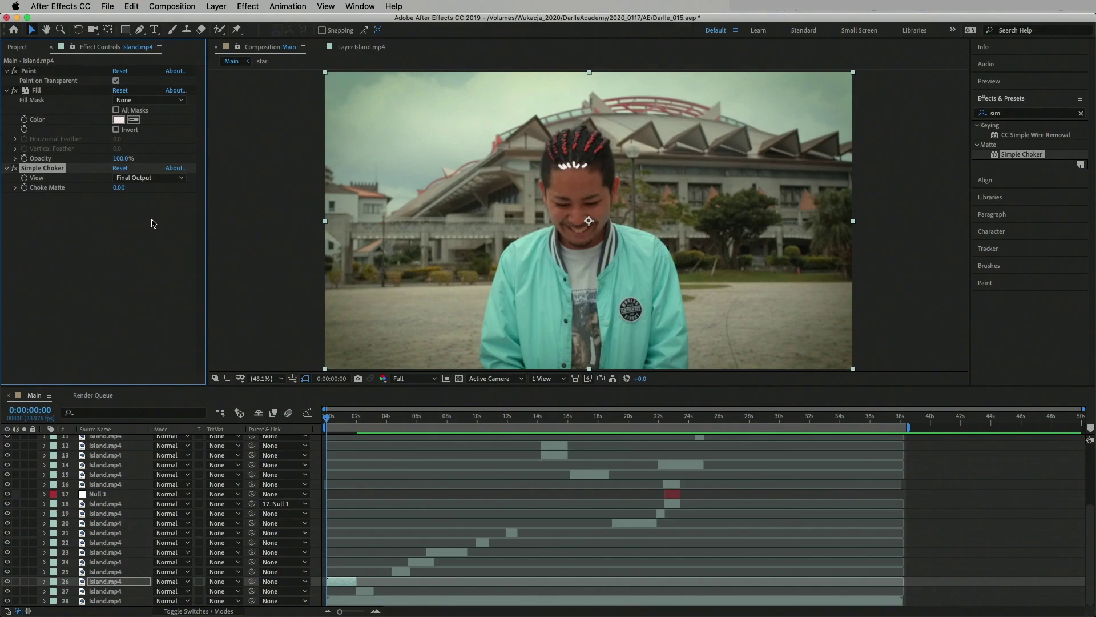
- Add Brush Strokes below Simple Choker with Brush Size 3.0
click(1080, 113)
text(bru)
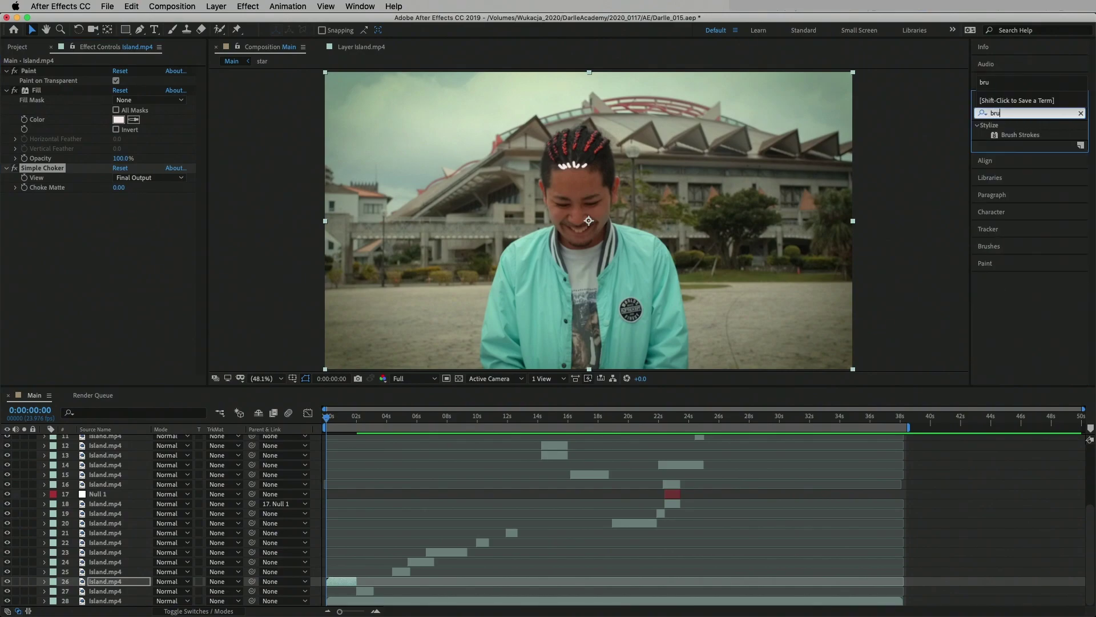
drag(1020, 135, 126, 253)
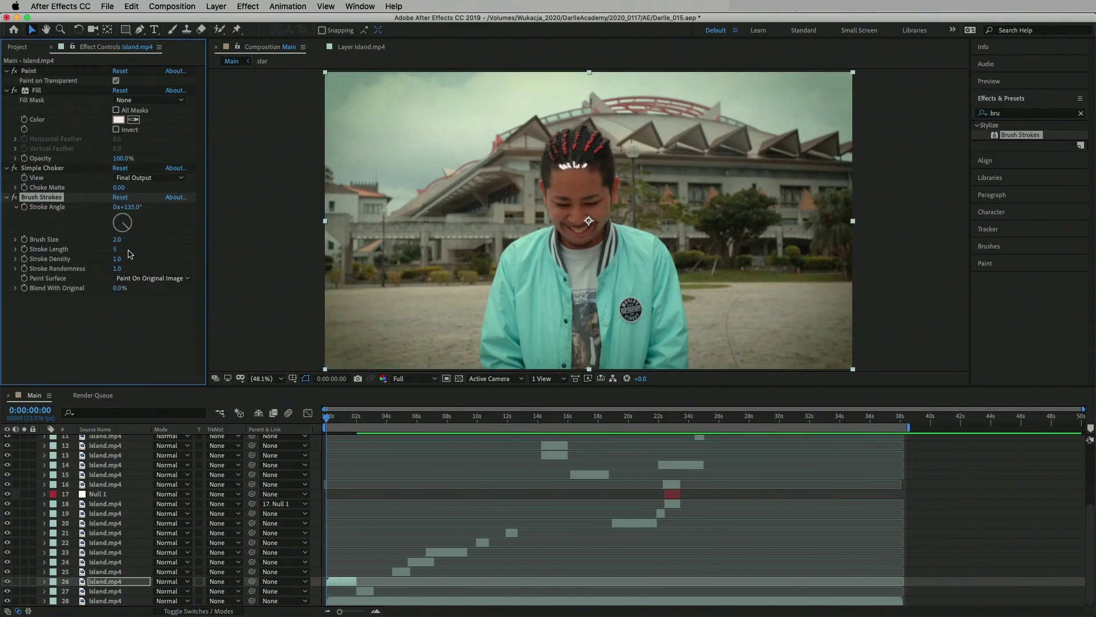
click(113, 241)
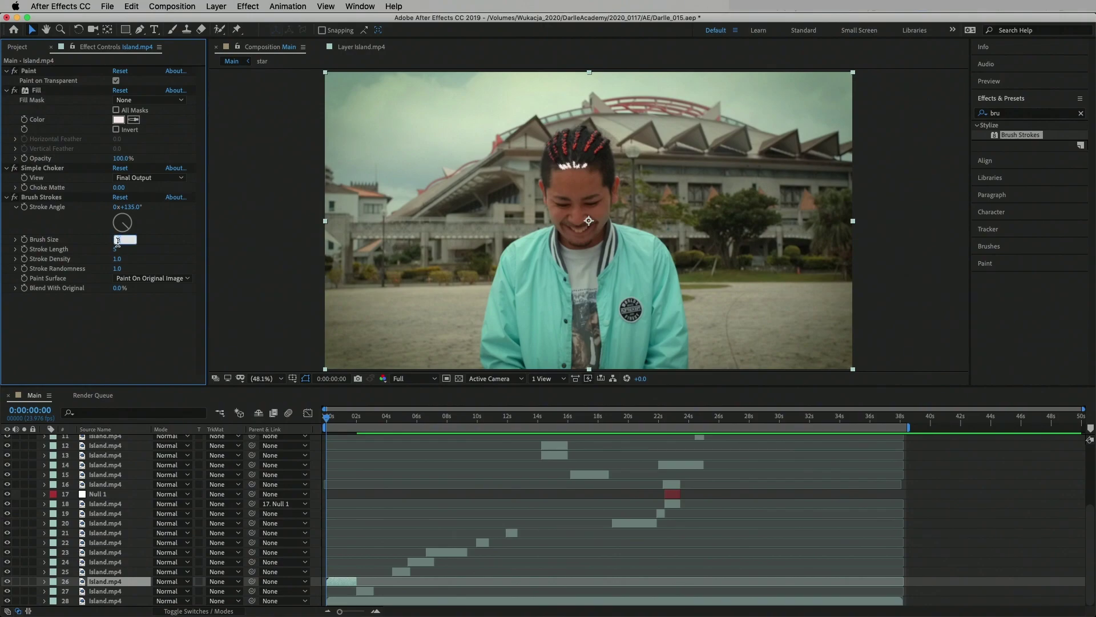
key(Return)
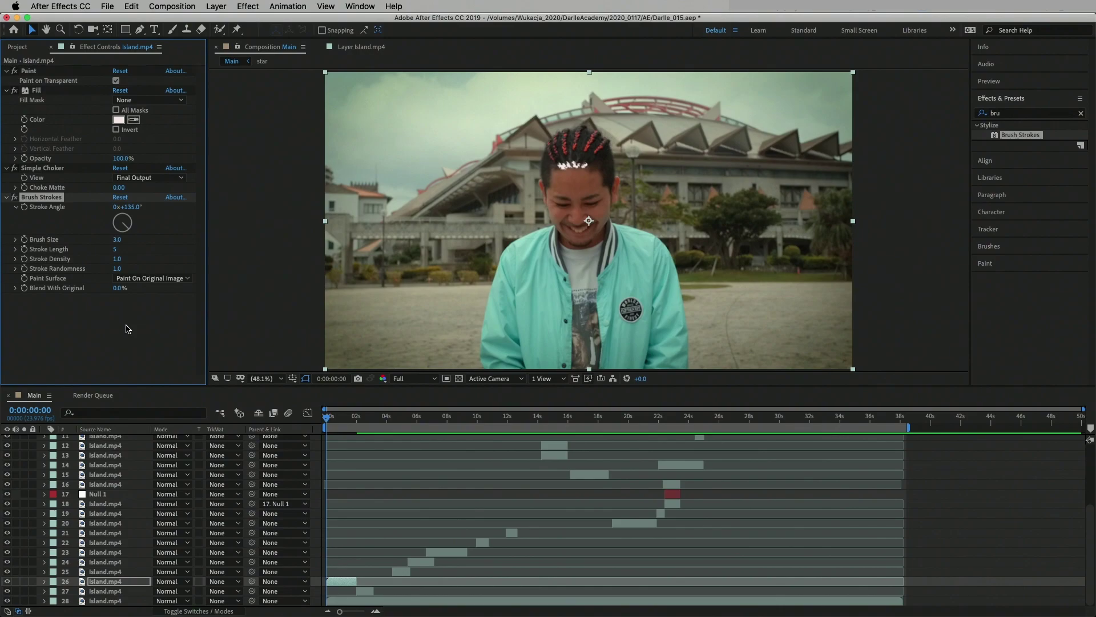
click(1015, 116)
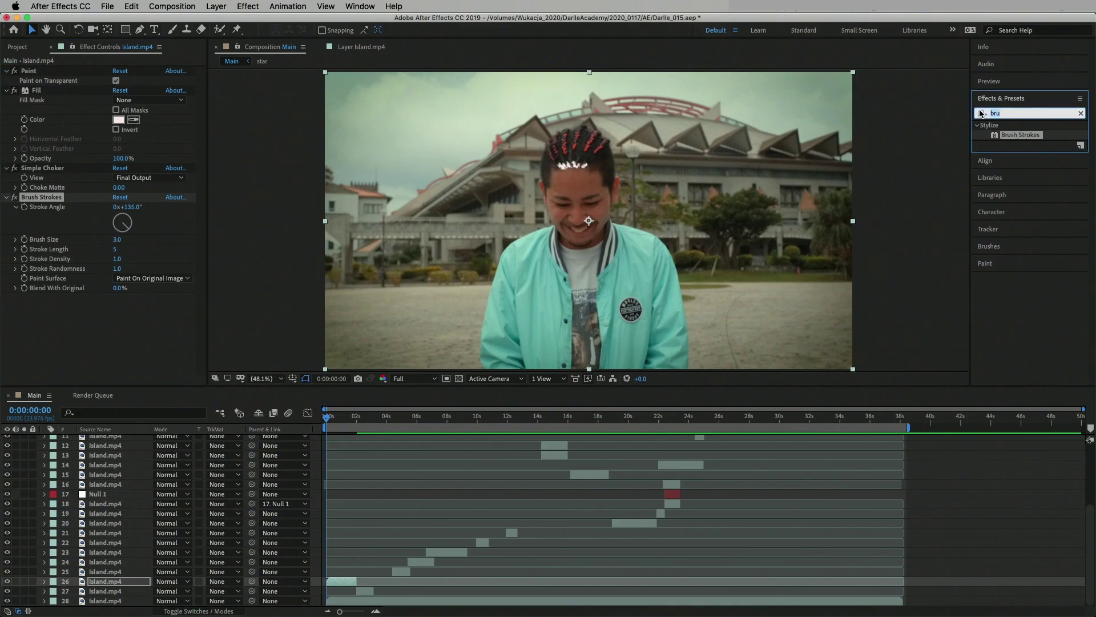
- Add a Glow with lowered threshold, radius 3, A & B Colors and a cyan Color A
text(glow)
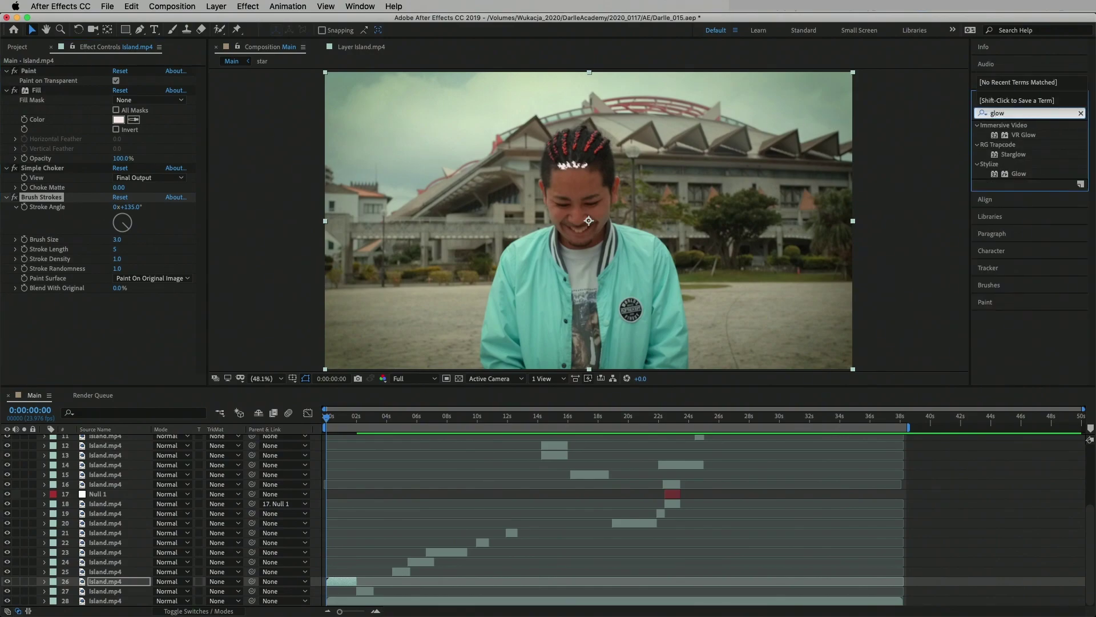
drag(1019, 173, 103, 346)
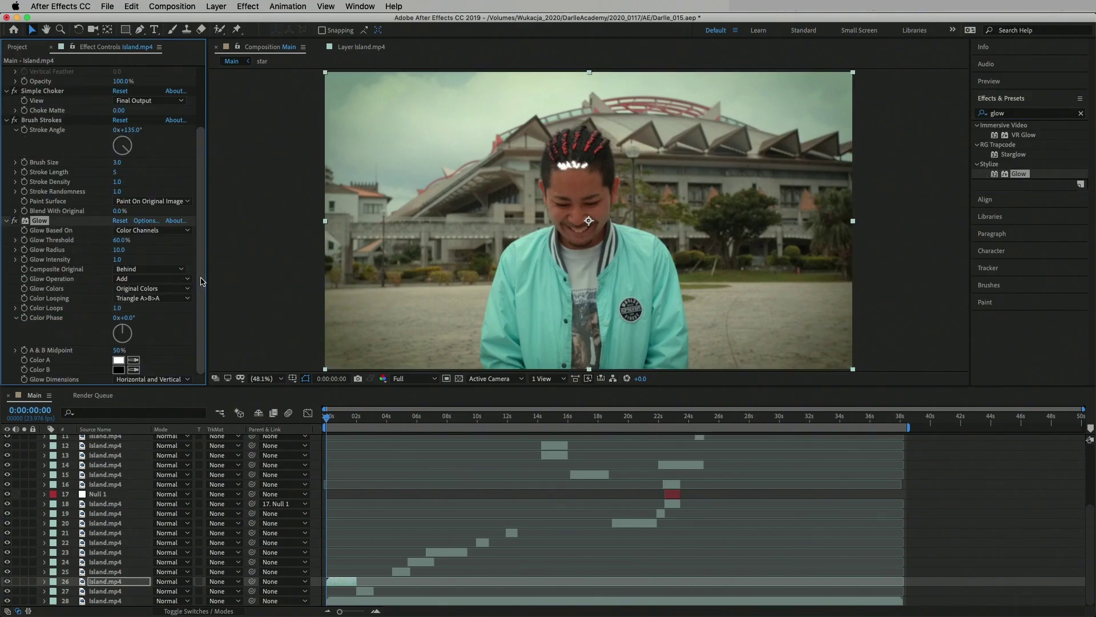
drag(120, 245, 52, 242)
click(118, 250)
text(3)
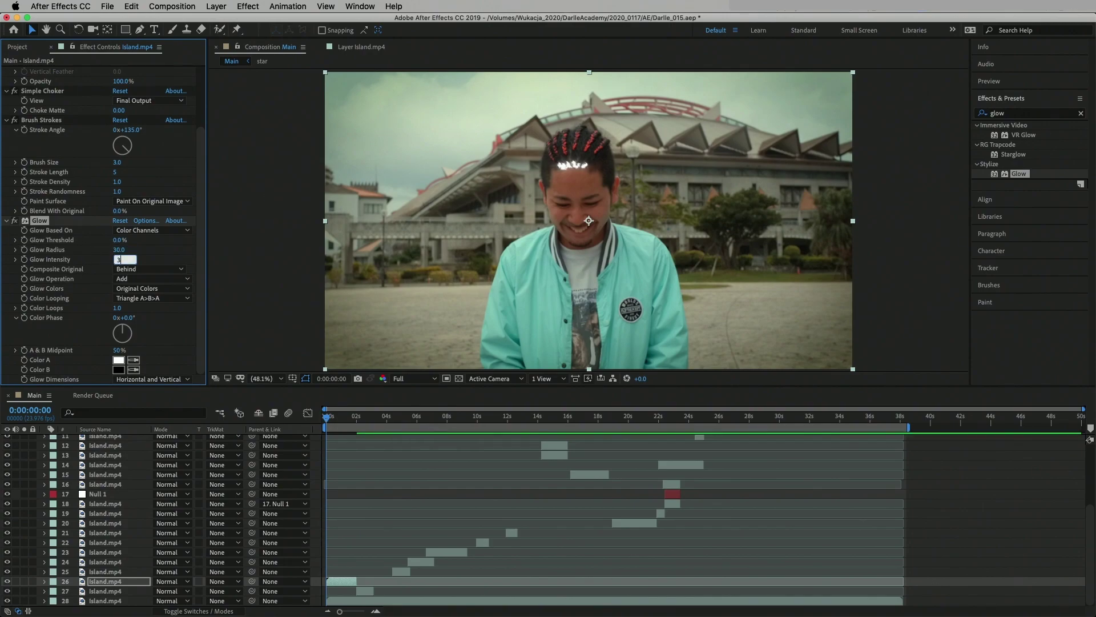
click(139, 288)
click(140, 313)
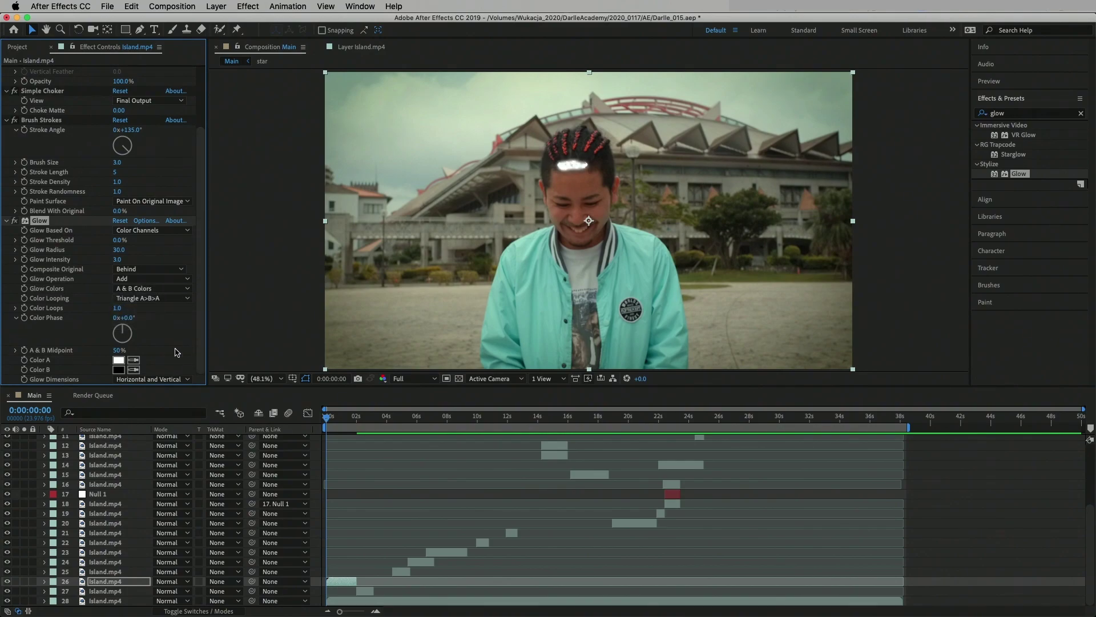
click(119, 360)
drag(178, 245, 188, 201)
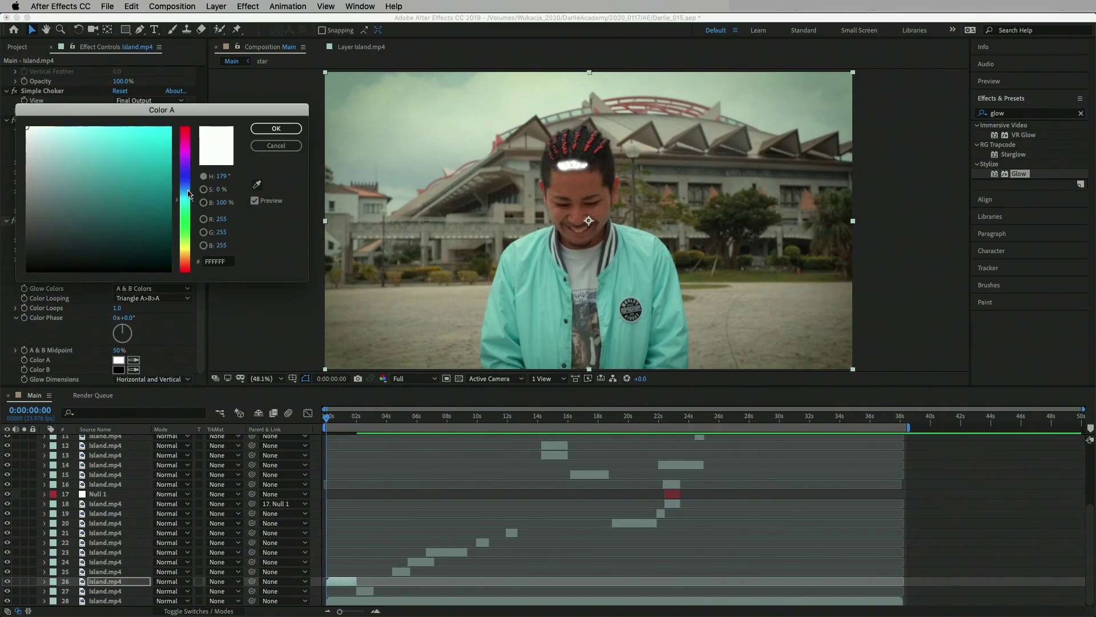
click(158, 133)
click(268, 129)
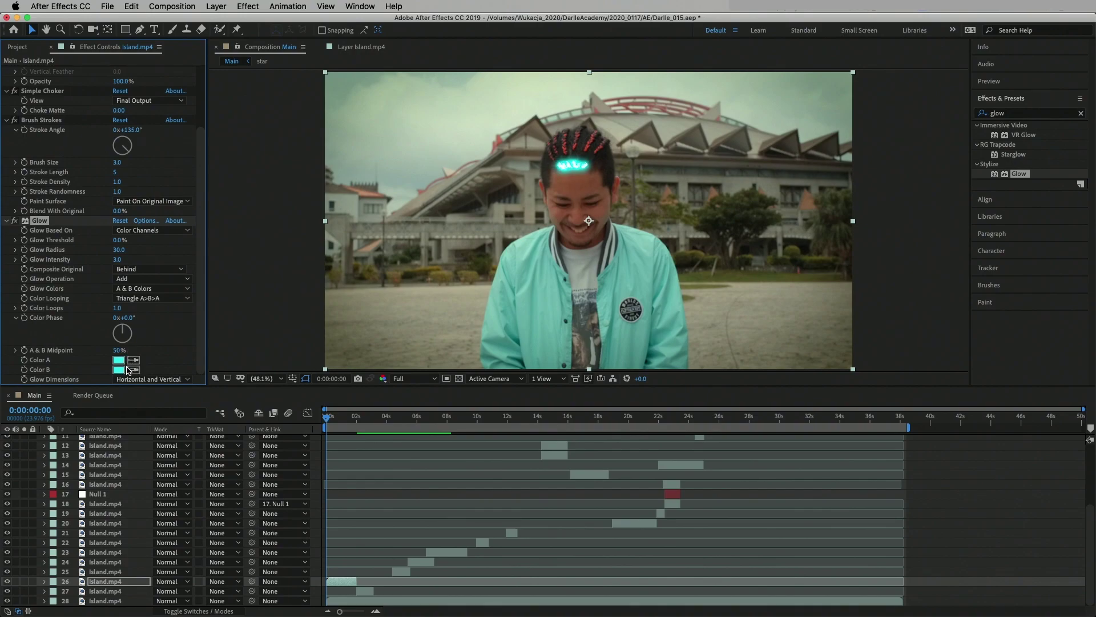
- Collapse the Brush Strokes, Fill, Simple Choker and Glow settings and preview to the heart pose
click(6, 120)
click(6, 92)
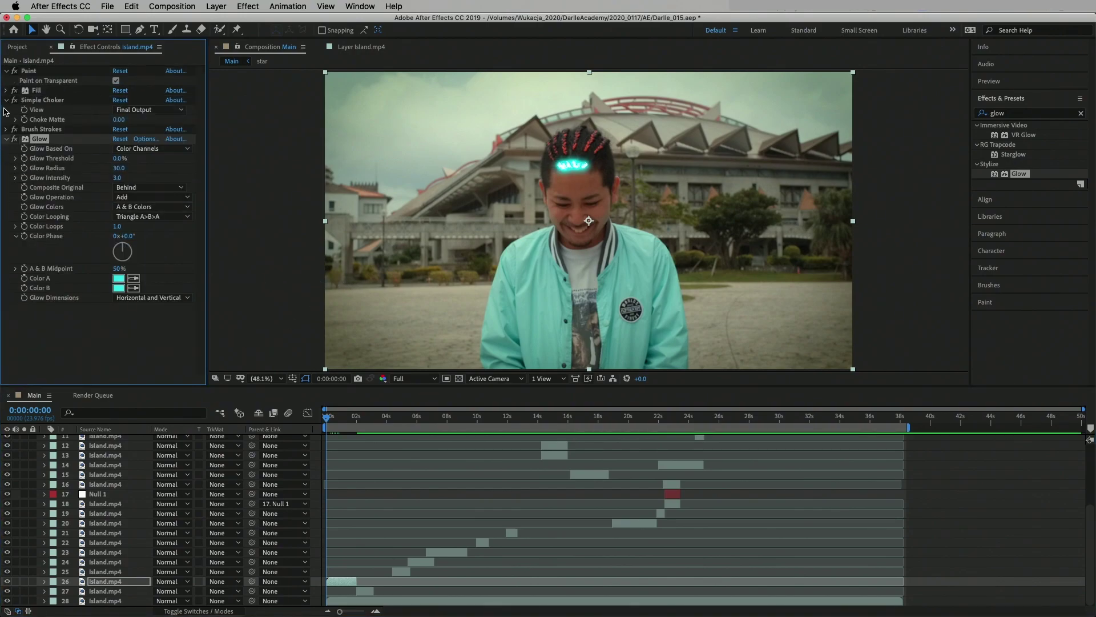
click(6, 101)
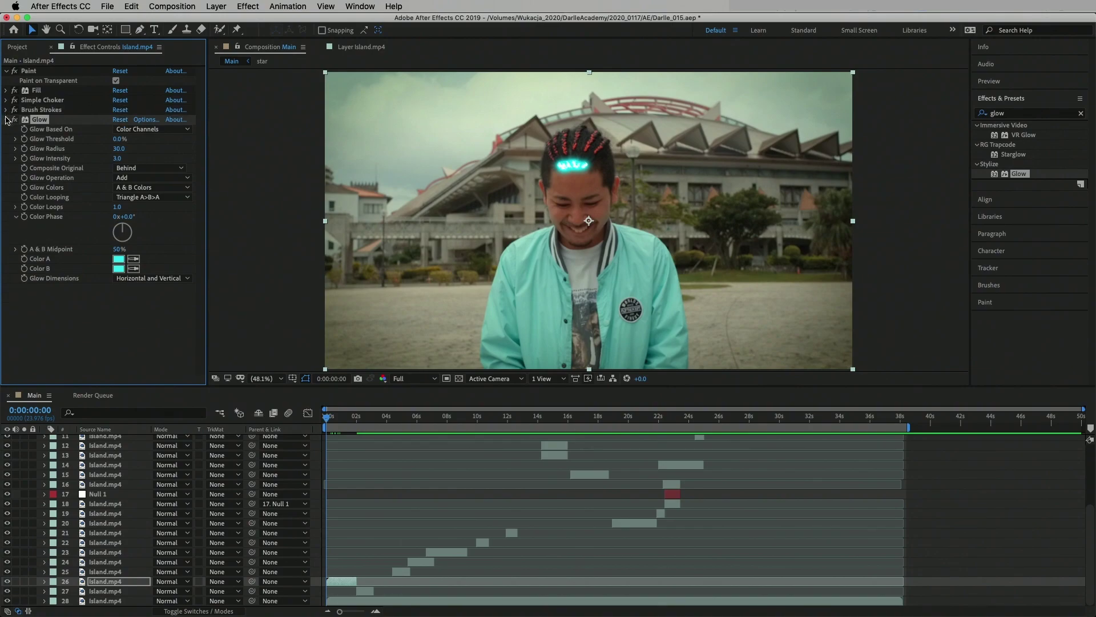
click(7, 120)
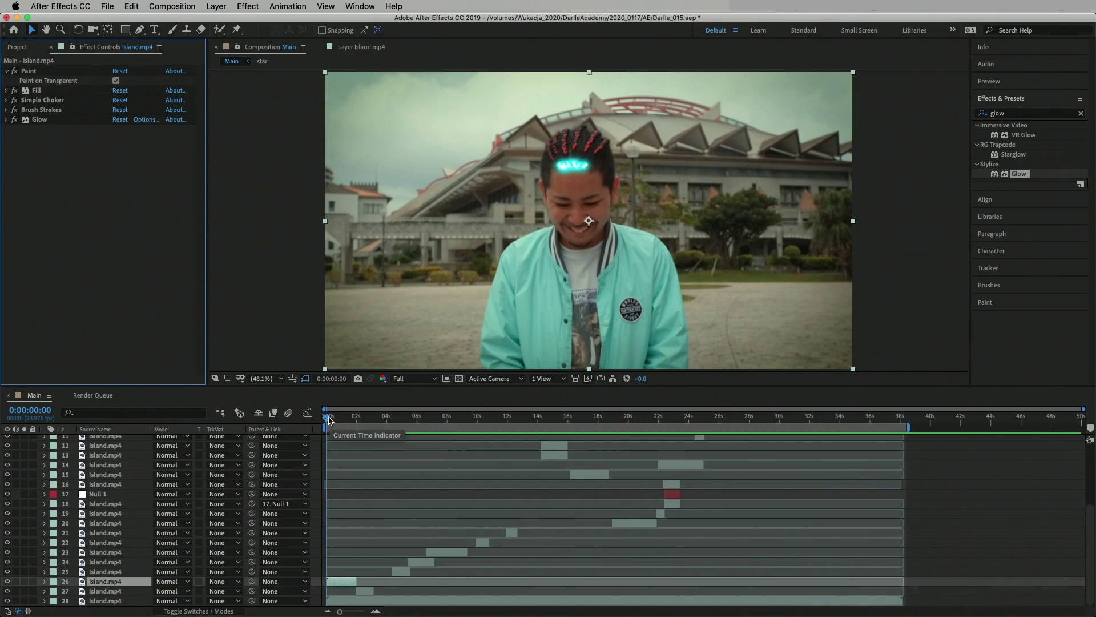
key(space)
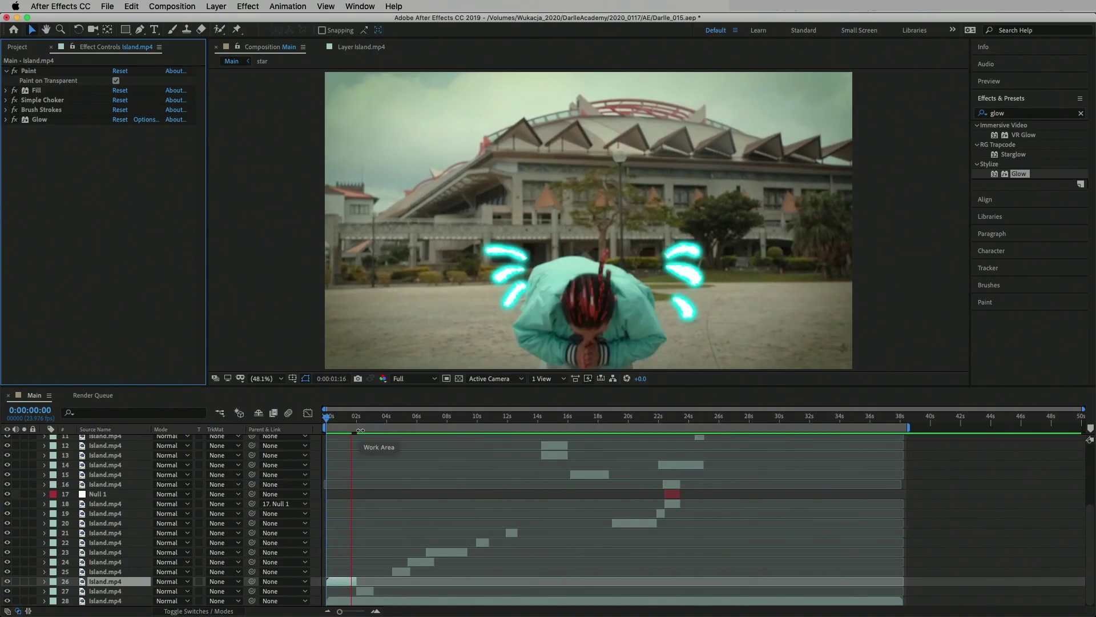
key(space)
- On the heart doodle layer 27, shift Glow Color A's hue from cyan to magenta
click(105, 591)
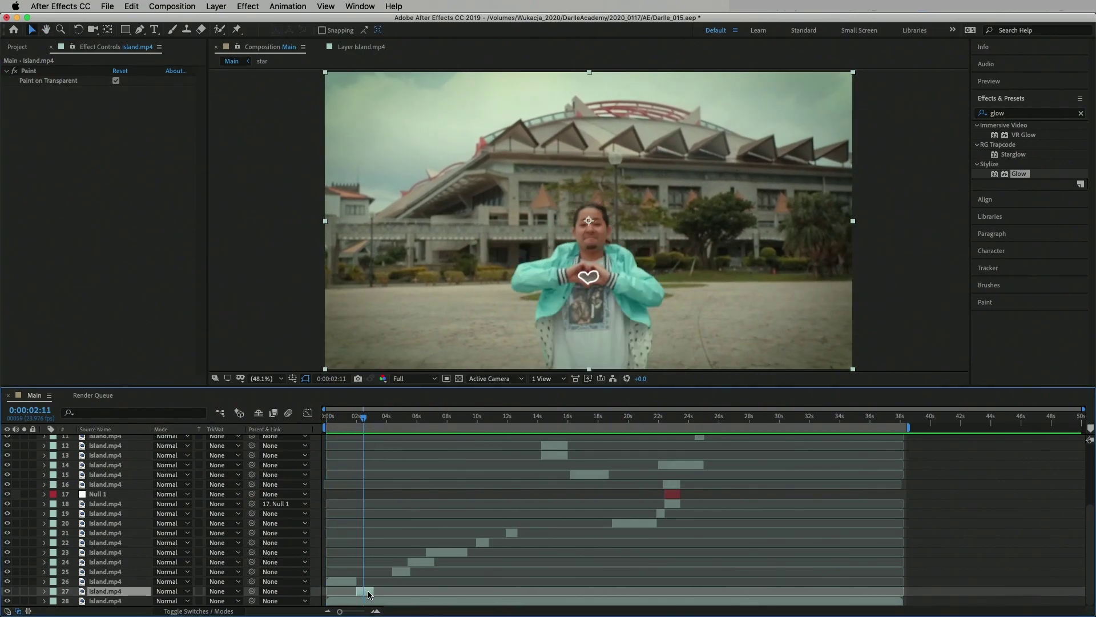
scroll(103, 257, down, 3)
click(119, 359)
drag(182, 228, 182, 150)
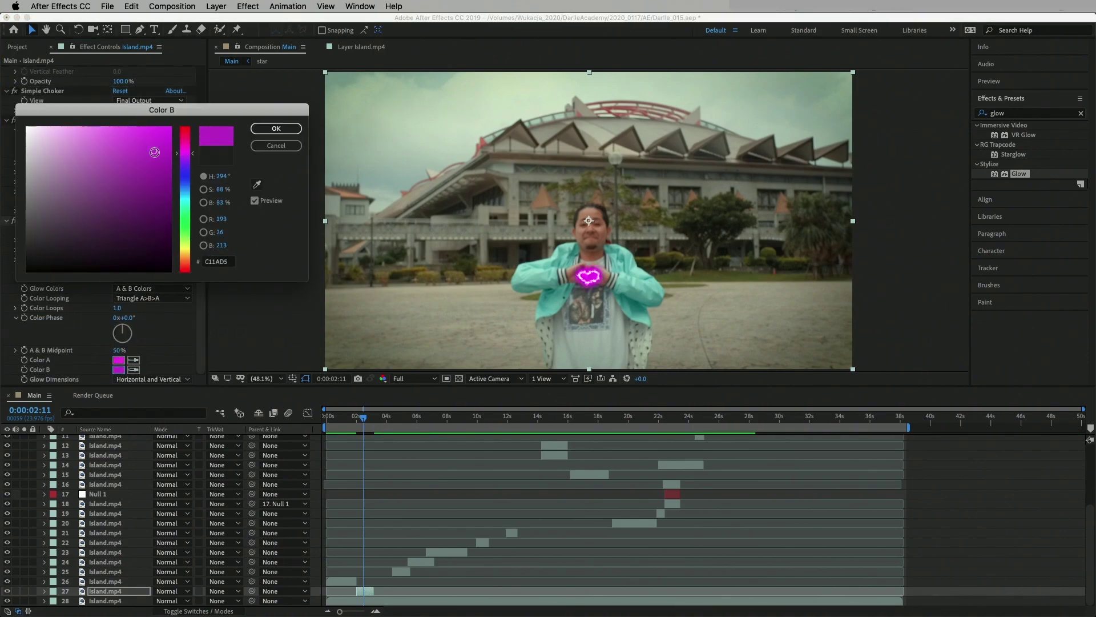
- Set the heart doodle's glow Color A and Color B to magenta
click(276, 128)
click(363, 421)
click(368, 422)
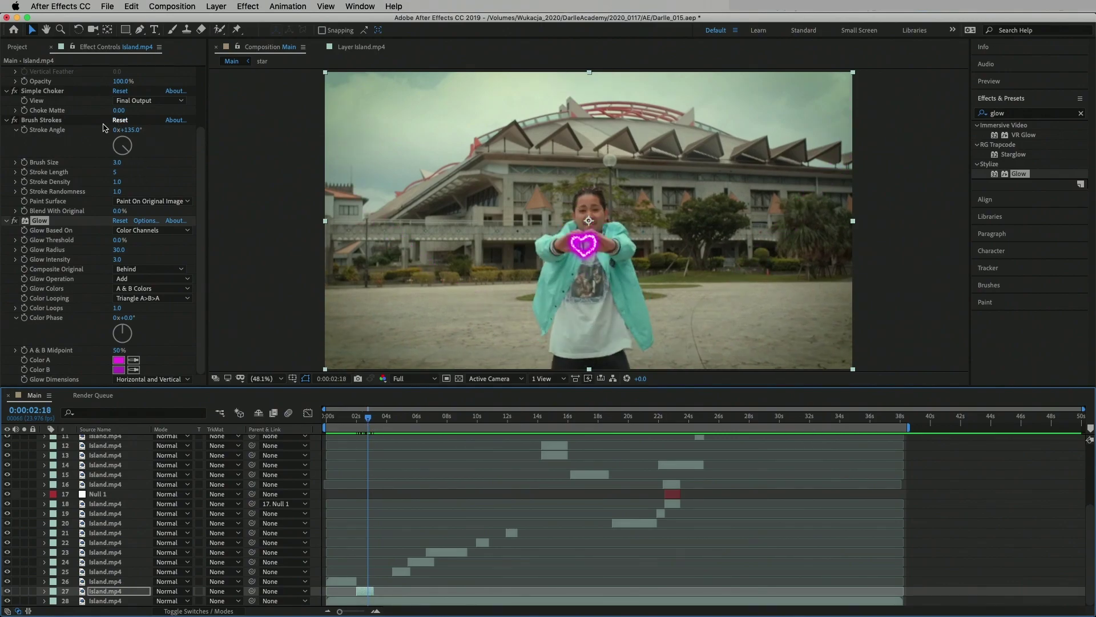
scroll(103, 229, up, 3)
drag(118, 187, 66, 188)
- Replay the preview, then move the time indicator forward to the leg doodle
key(space)
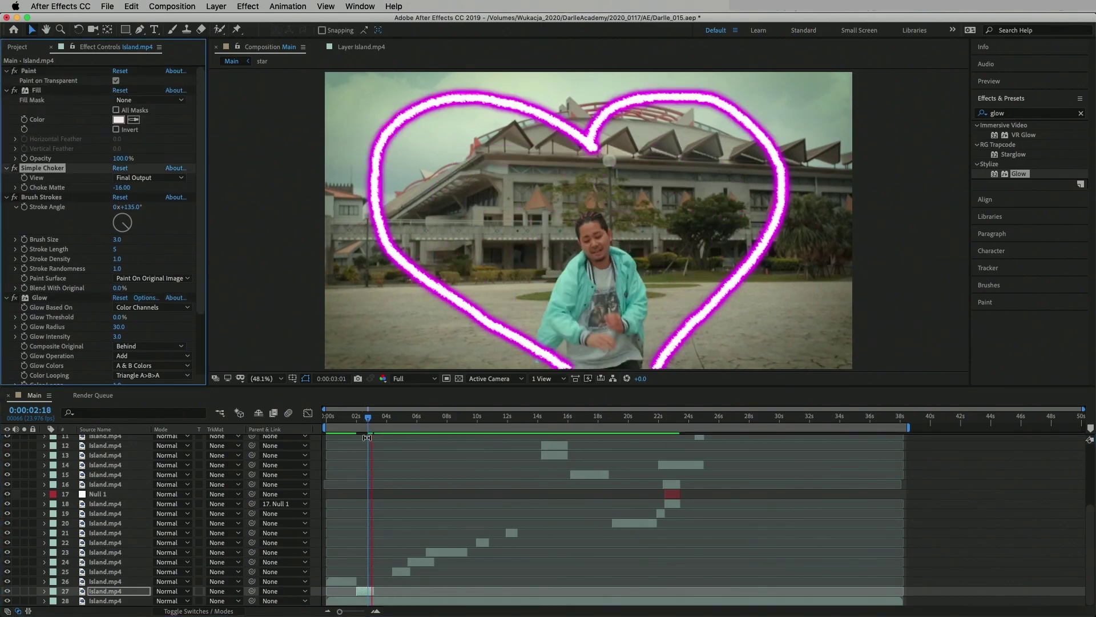
click(346, 424)
drag(345, 425, 402, 423)
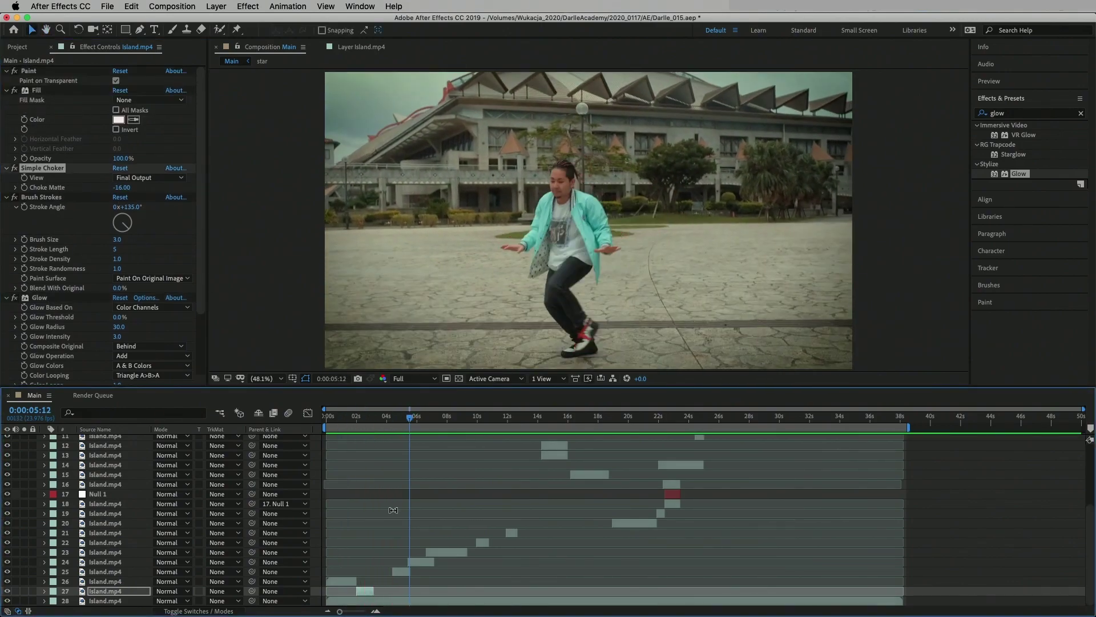
- Make the leg doodle's glow Color A and Color B green
click(639, 257)
click(118, 359)
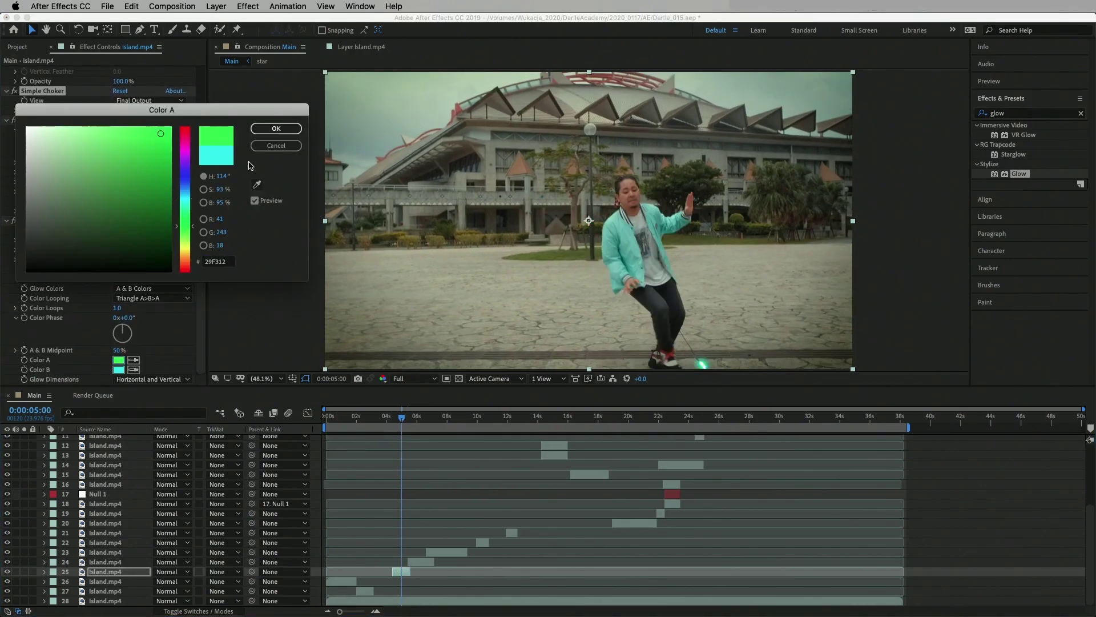
click(277, 128)
click(119, 370)
click(272, 132)
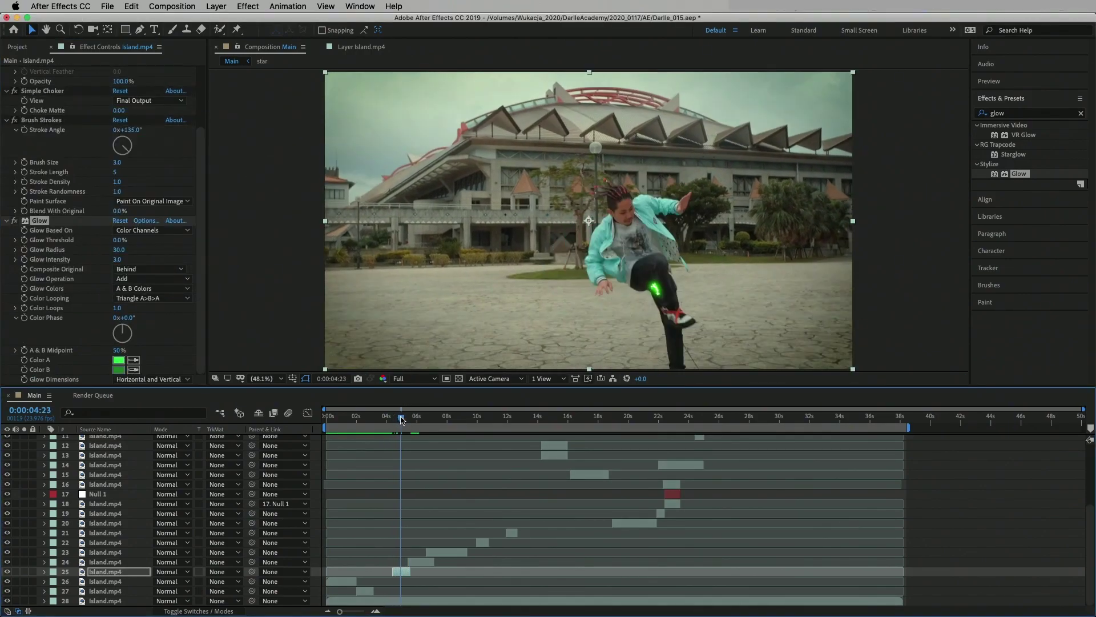
- Step back one frame and collapse the Fill, Simple Choker, Brush Strokes and Glow settings
key(Page_Up)
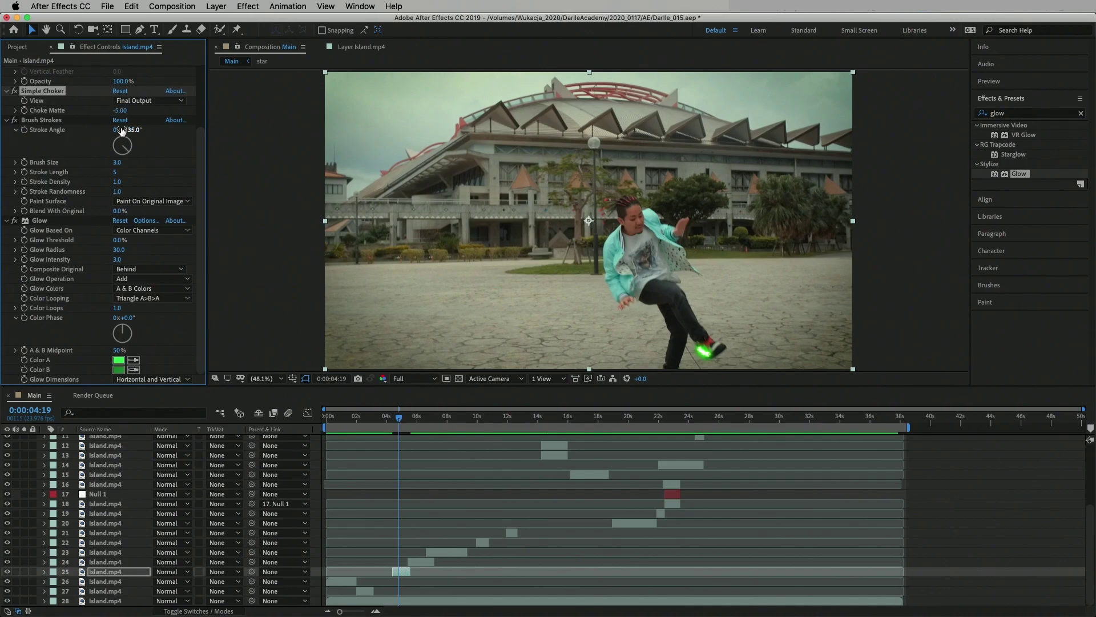
click(6, 90)
click(7, 100)
click(6, 110)
click(6, 90)
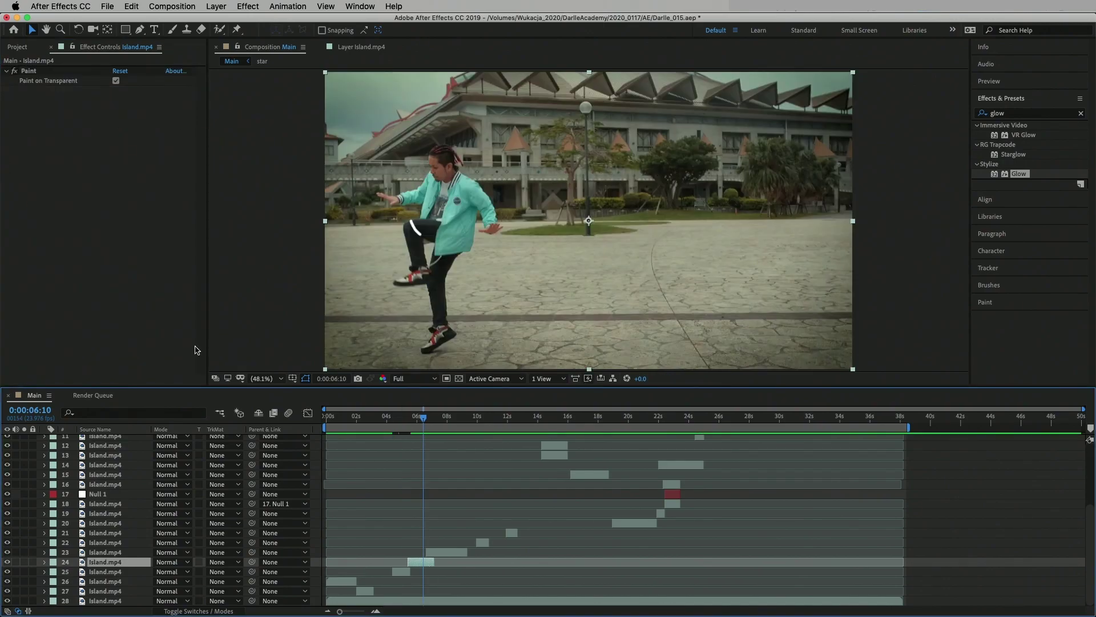
- Shift the jacket outline doodle's glow Color A hue to purple
click(106, 562)
click(119, 359)
drag(188, 131, 191, 161)
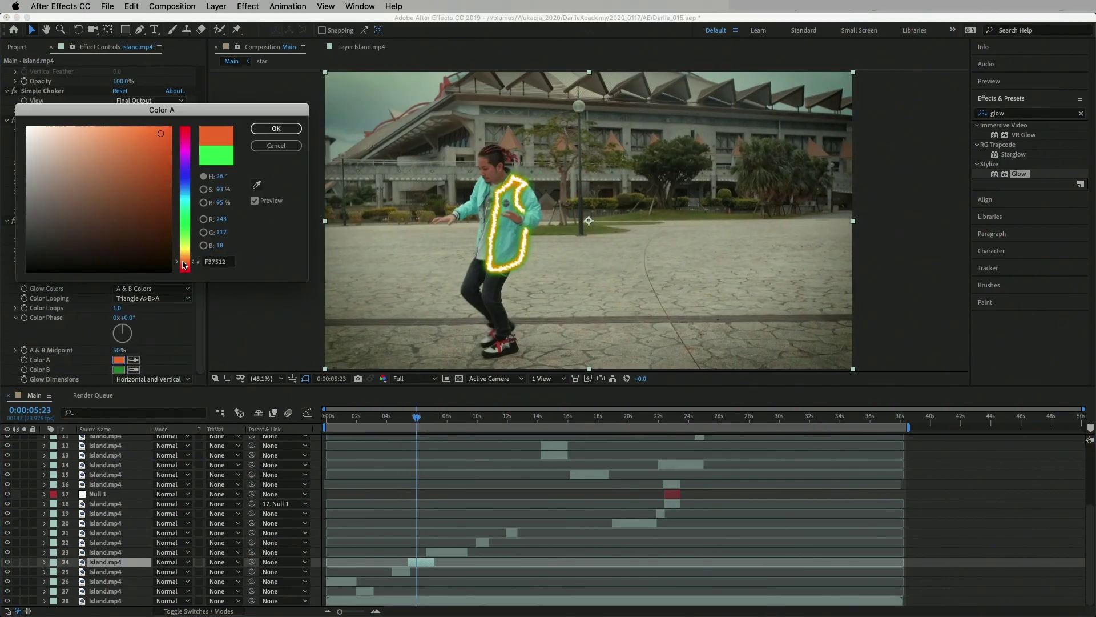
click(275, 128)
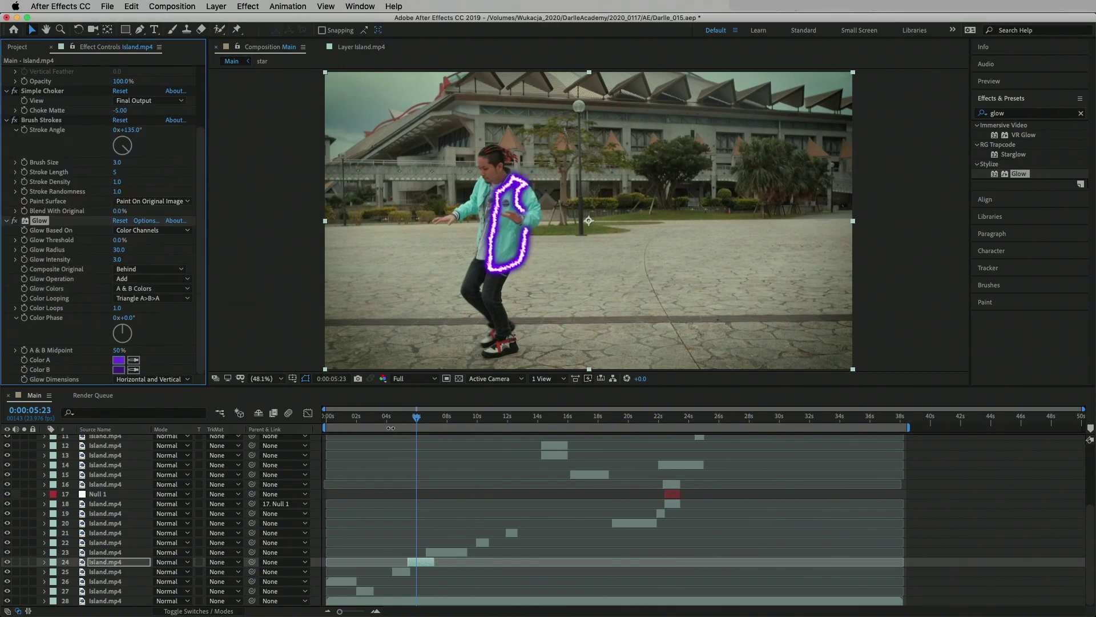
- Give the ground scribble a yellow glow Color A and an olive Color B
drag(417, 422, 449, 427)
click(105, 552)
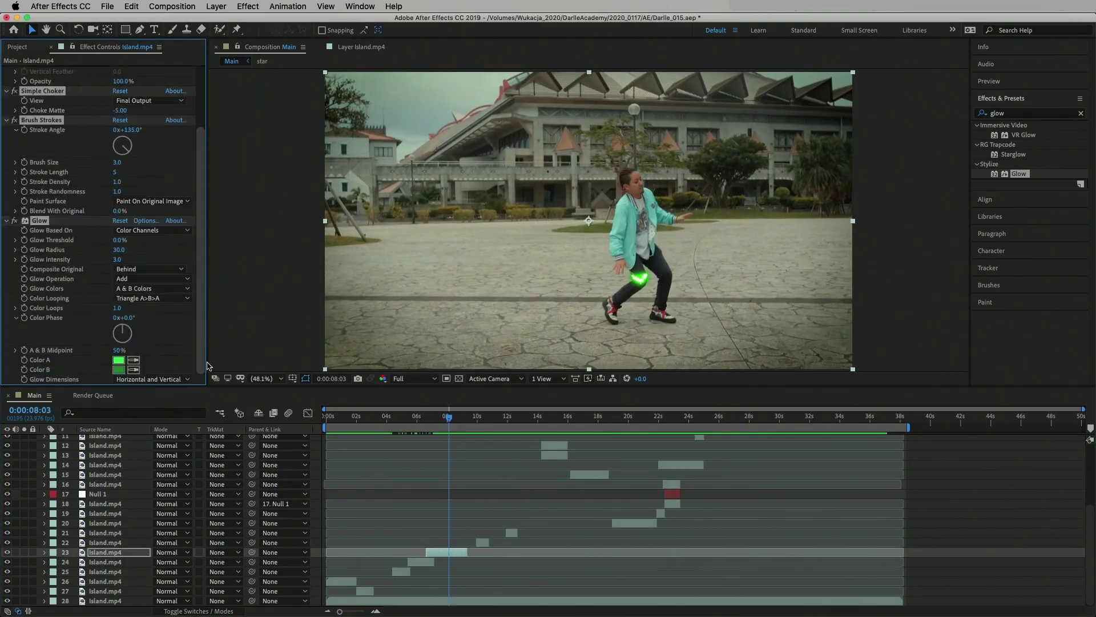
click(119, 360)
key(Return)
click(119, 360)
key(Return)
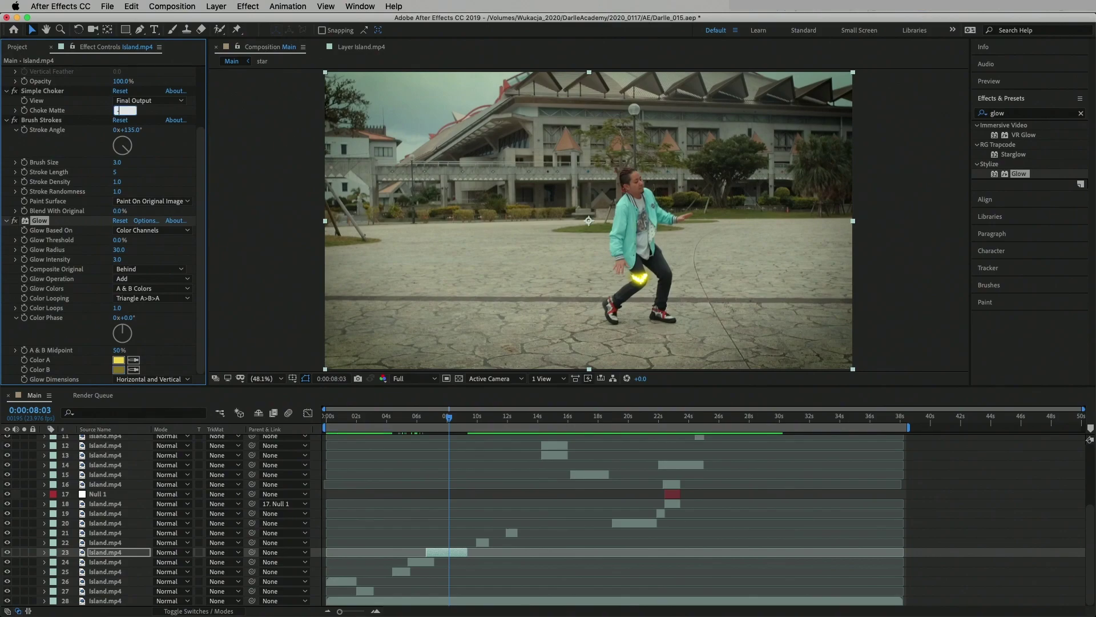
click(417, 429)
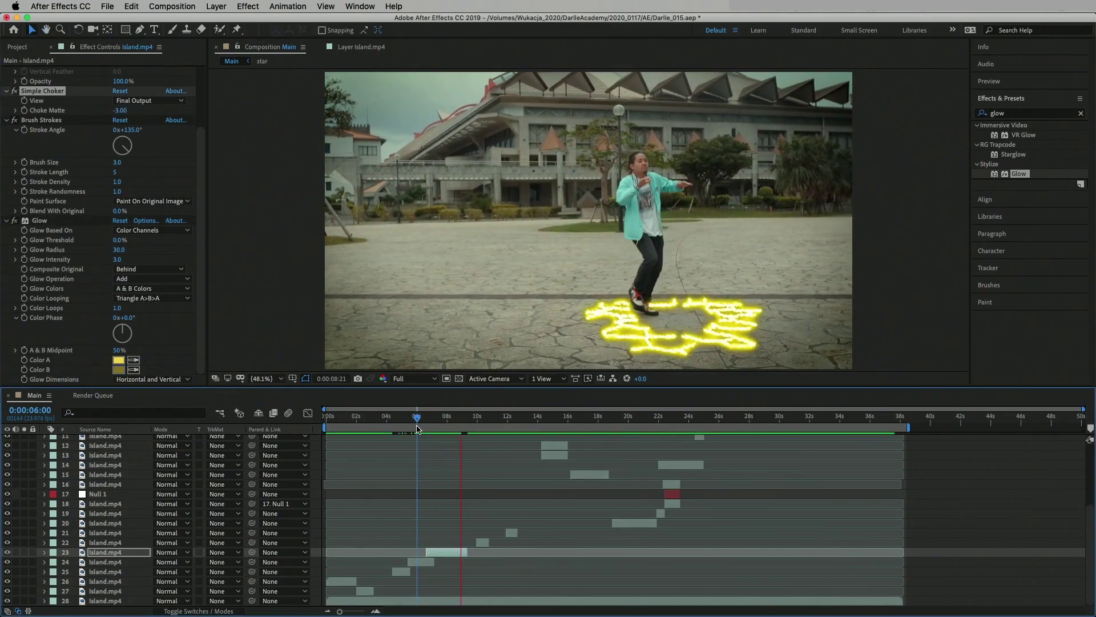
- At 10 seconds, give the blob doodle a green fill, choke 0 and green glow Color B
click(484, 423)
click(482, 542)
click(119, 119)
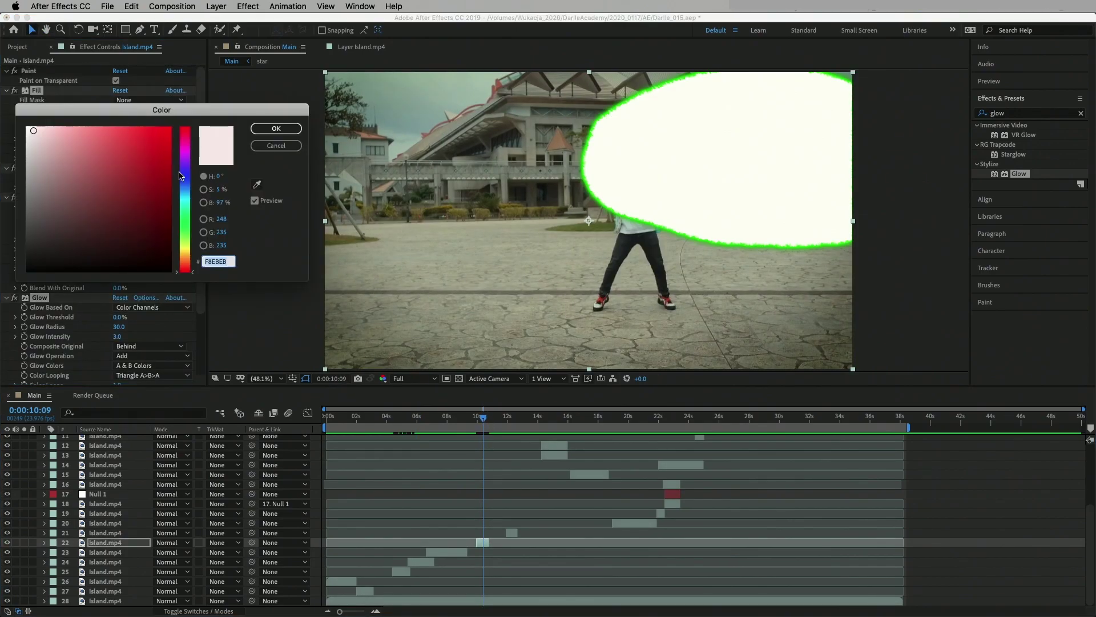
click(183, 222)
key(Return)
scroll(171, 153, down, 3)
click(120, 90)
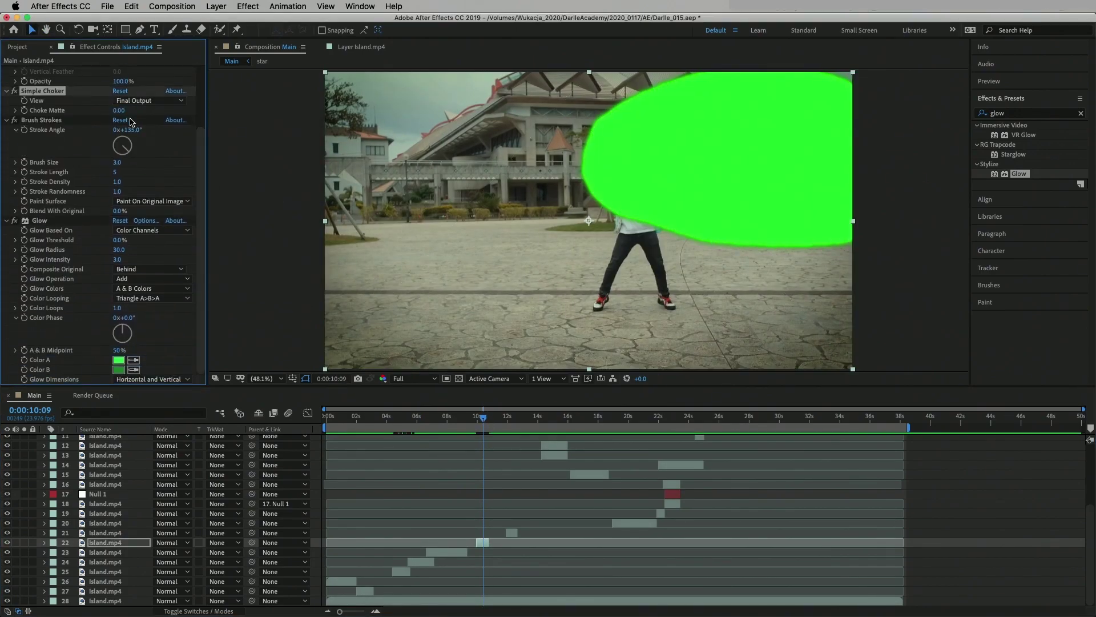
click(119, 369)
click(276, 130)
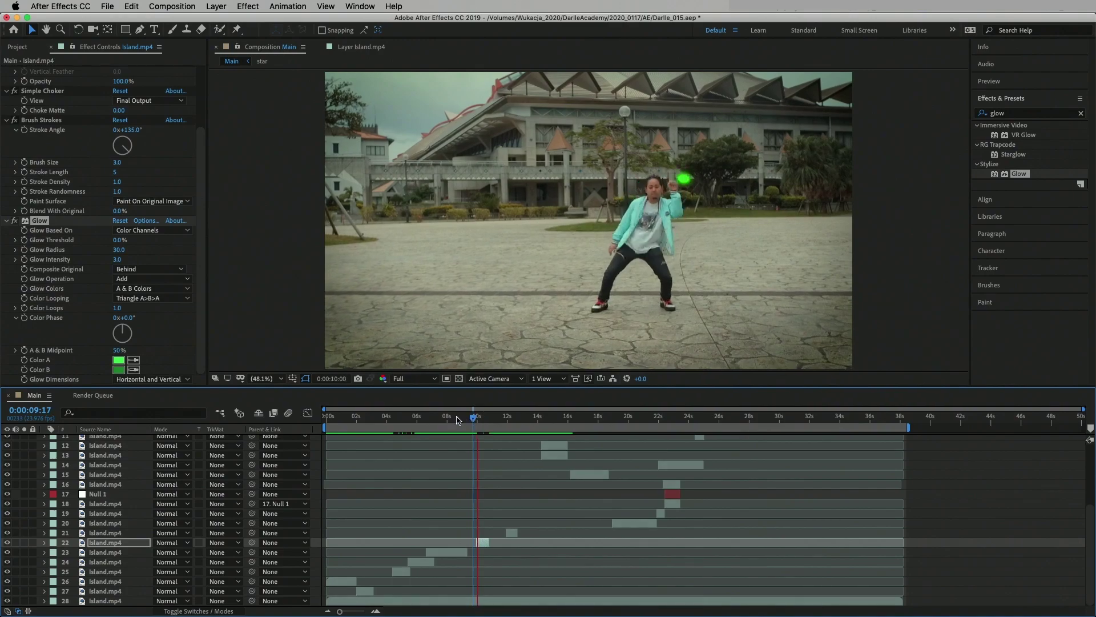
click(473, 419)
- At 12 seconds, make the head blob's fill cyan and set its glow Color A to match
click(510, 420)
click(511, 533)
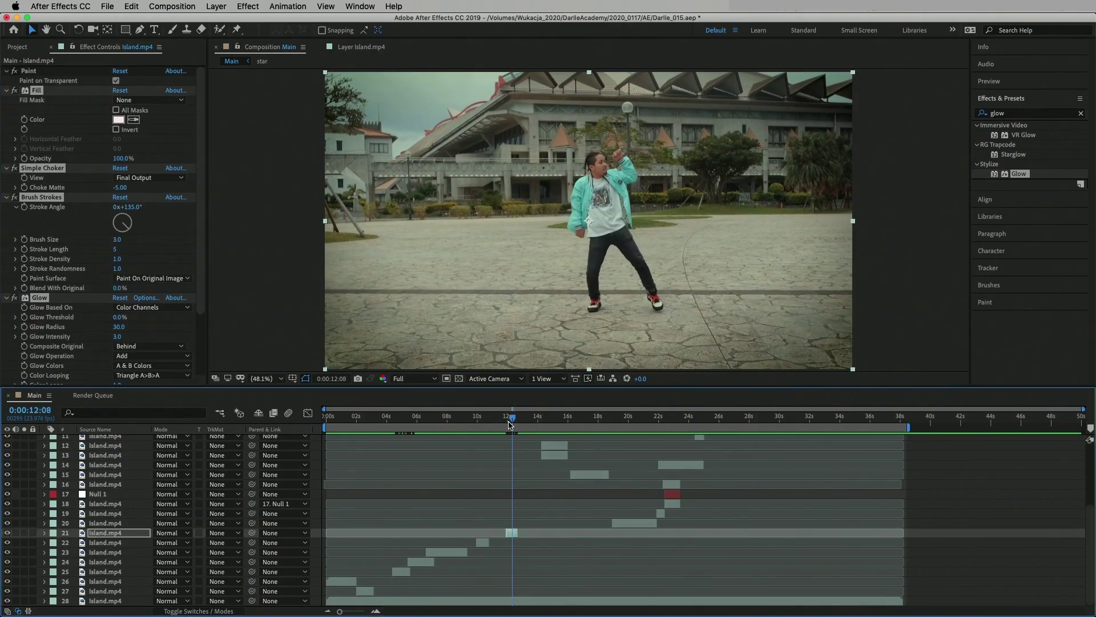
click(118, 122)
click(161, 134)
click(275, 128)
scroll(114, 228, down, 5)
click(119, 360)
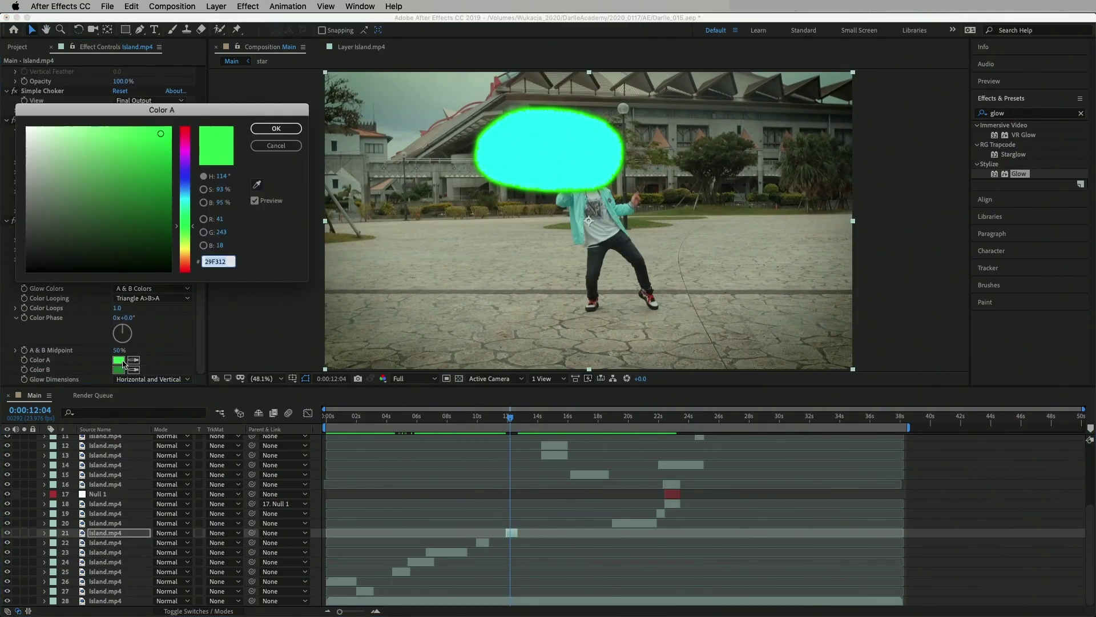
click(160, 133)
click(276, 128)
click(474, 419)
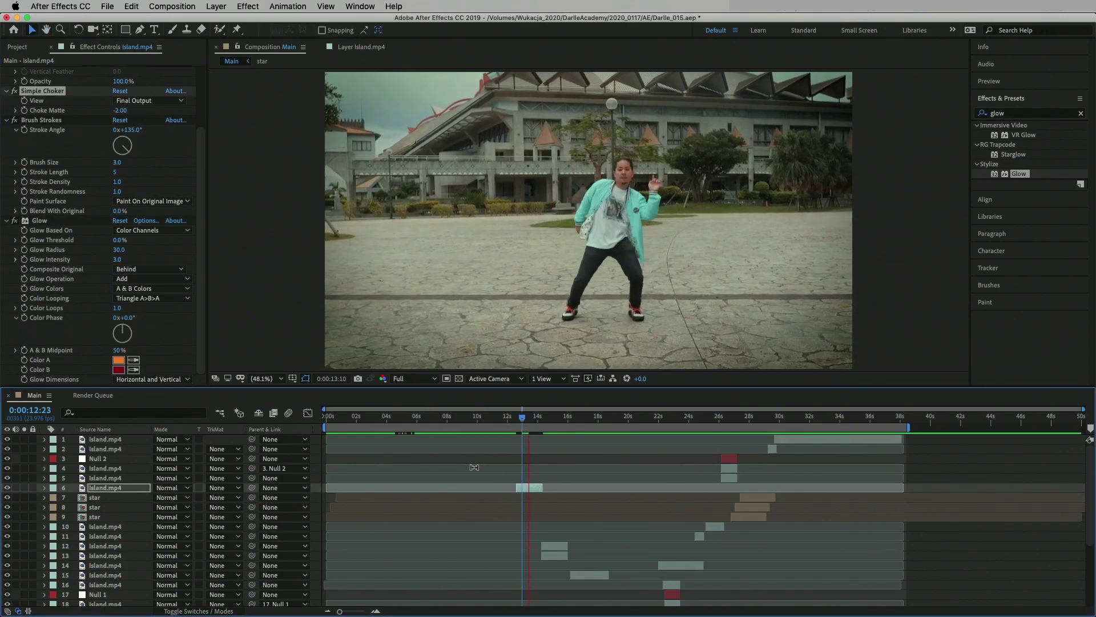
- Give the face doodle a red glow Color A and dark red Color B, then preview
scroll(514, 485, down, 2)
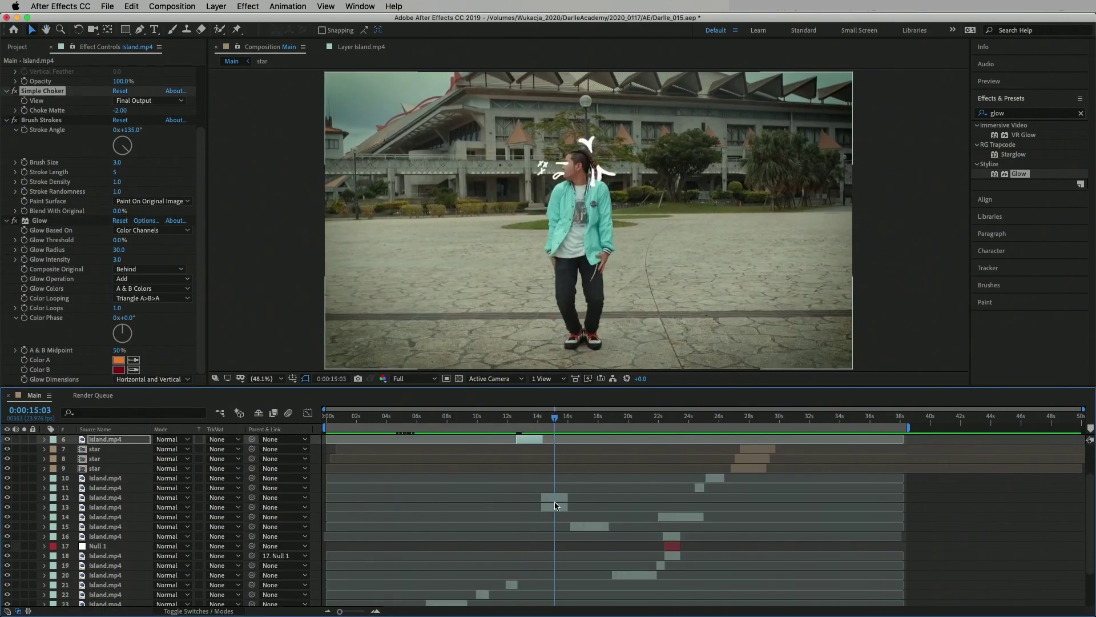
click(555, 499)
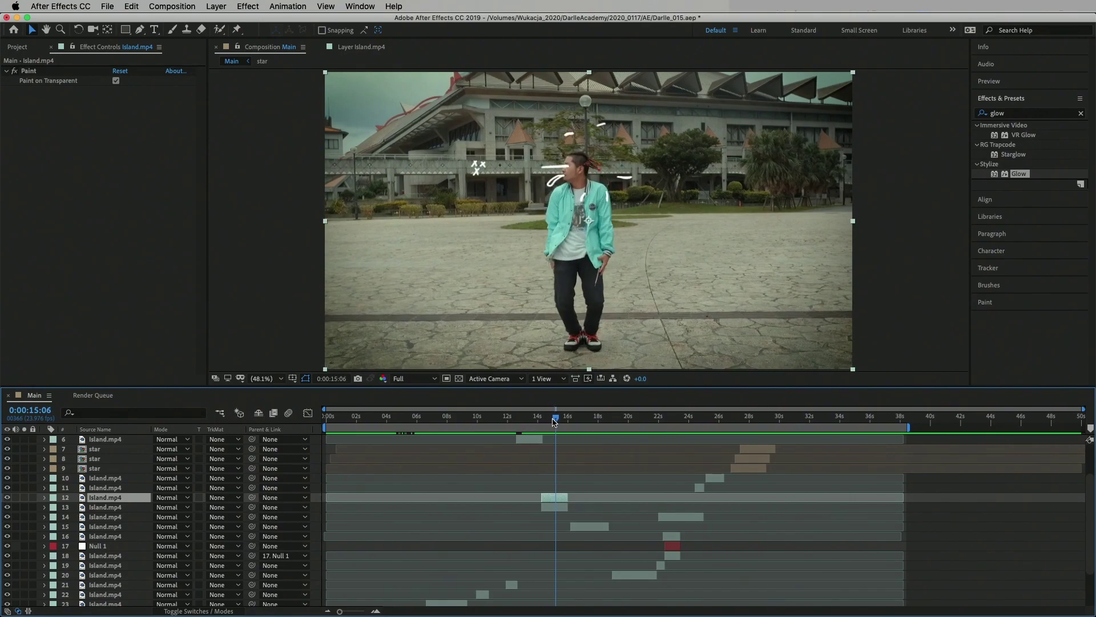
click(554, 506)
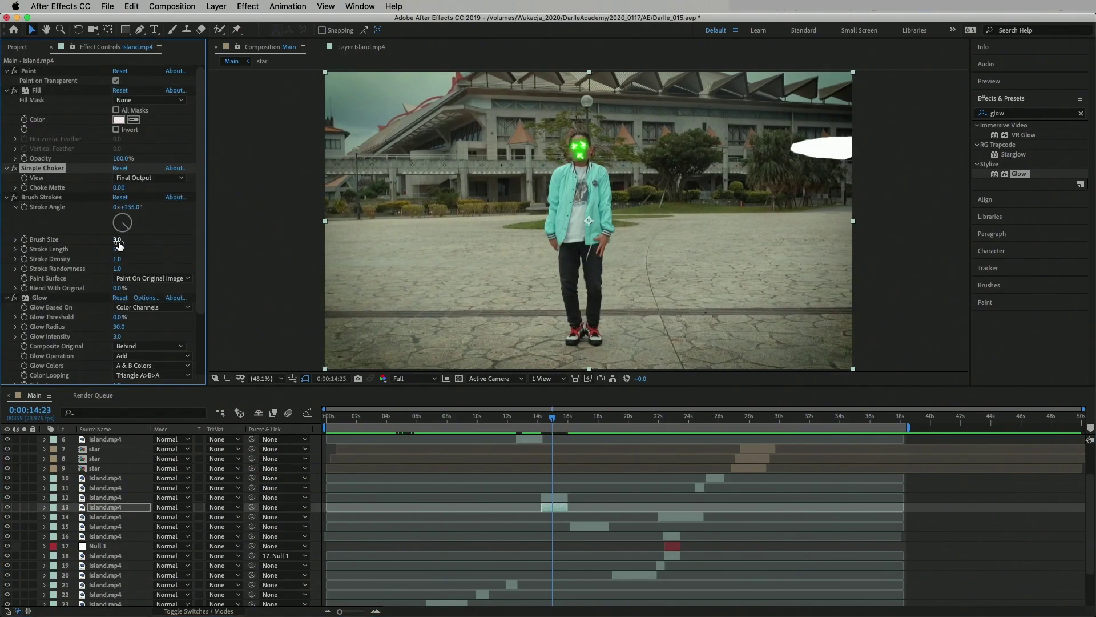
scroll(114, 257, down, 3)
click(119, 360)
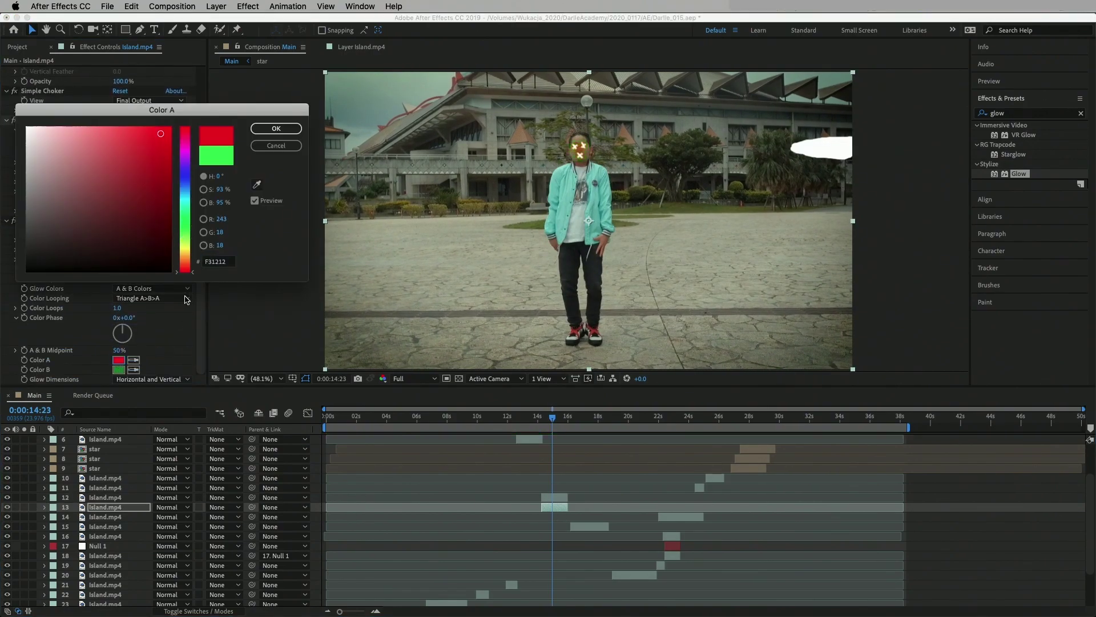
click(276, 128)
click(119, 369)
click(185, 268)
click(276, 129)
click(541, 420)
key(space)
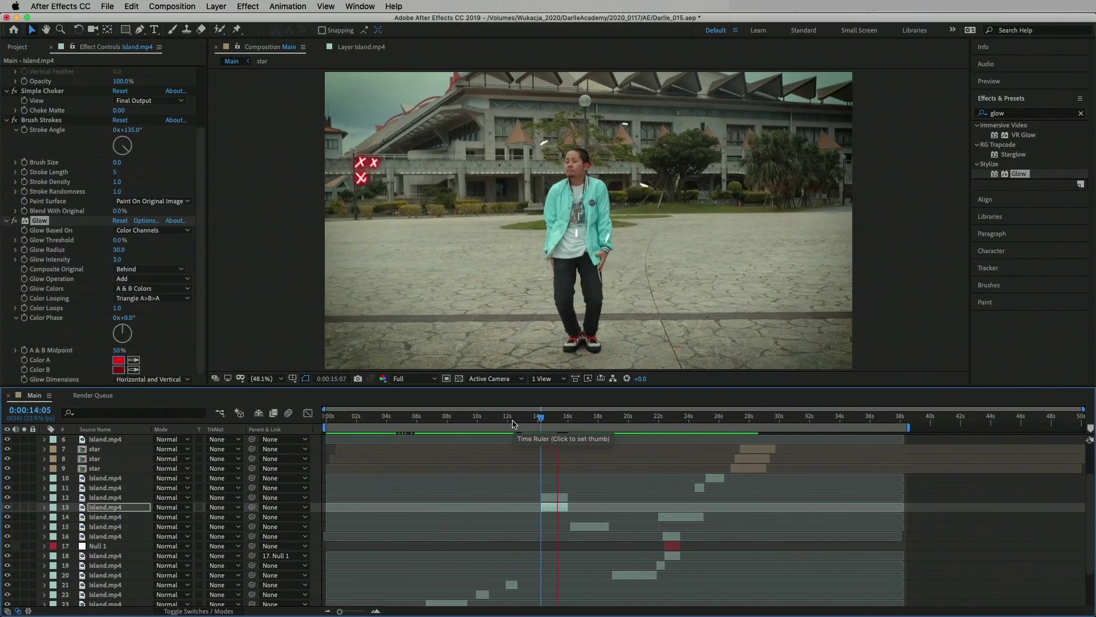
- Preview the green-glowing doodle layer from 13:23
click(554, 498)
click(557, 419)
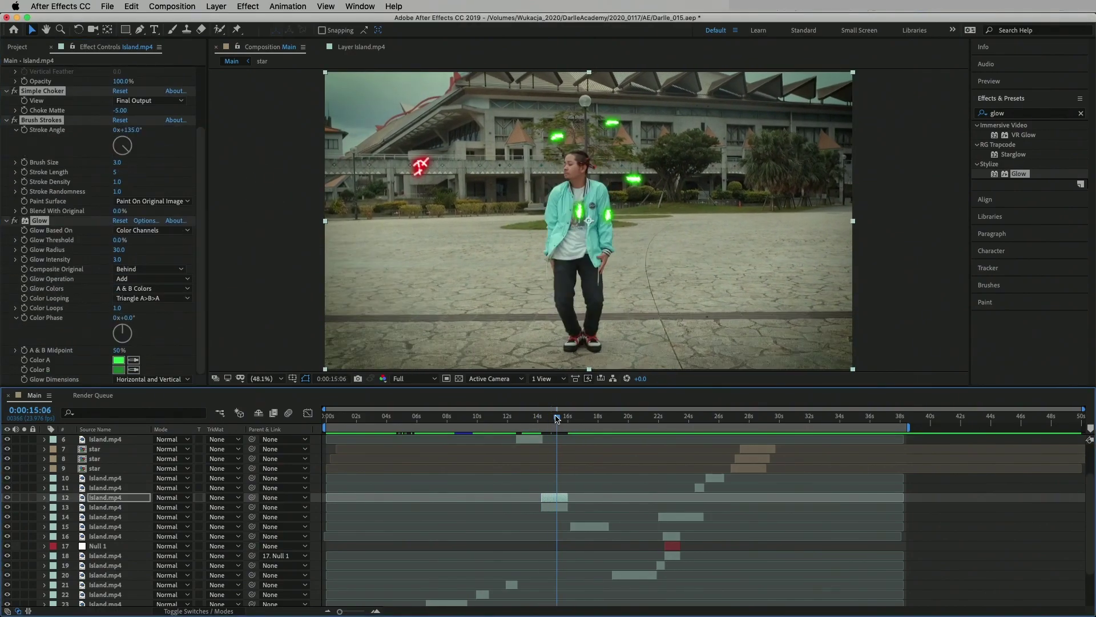
drag(558, 419, 537, 419)
key(space)
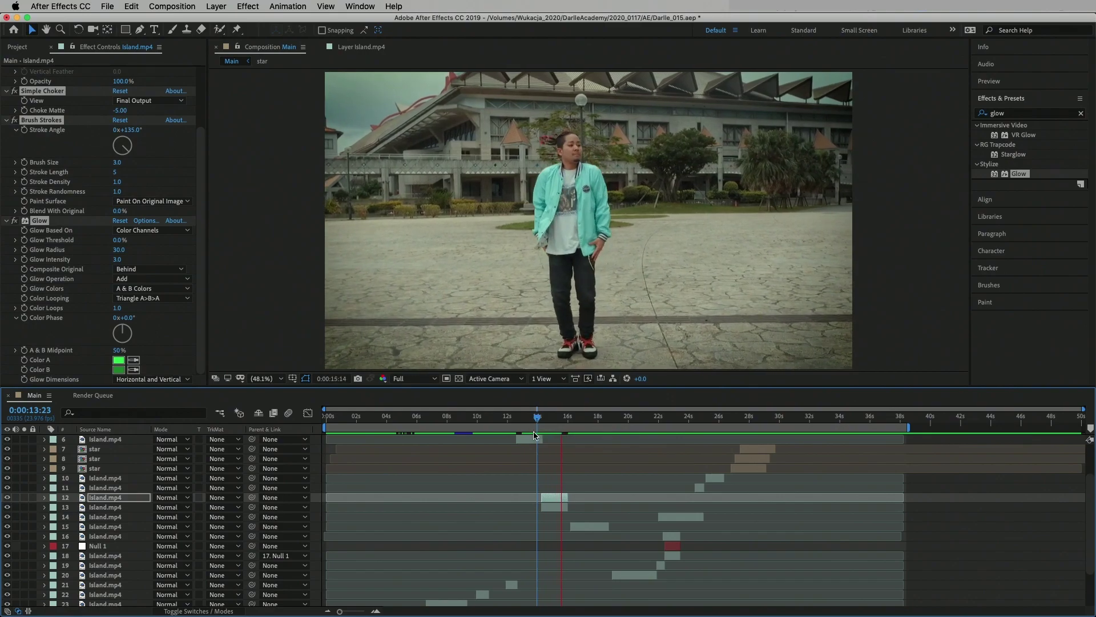
- At 17:20, change the doodle strokes' fill colour to light cyan and preview it
click(591, 526)
click(592, 418)
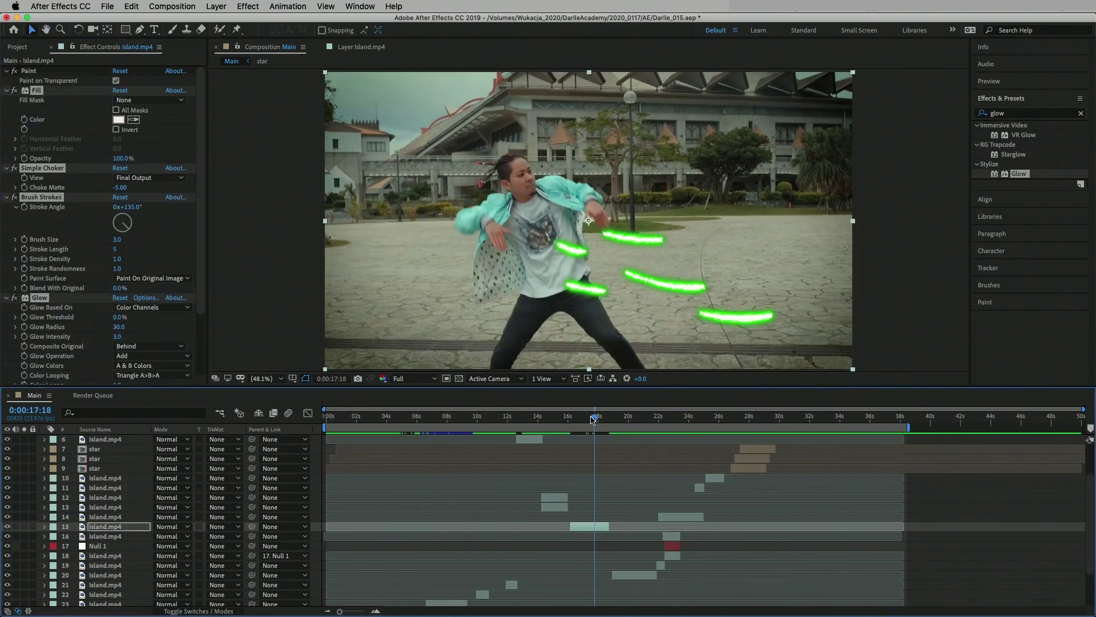
drag(593, 419, 596, 419)
click(118, 120)
drag(192, 274, 192, 205)
key(Return)
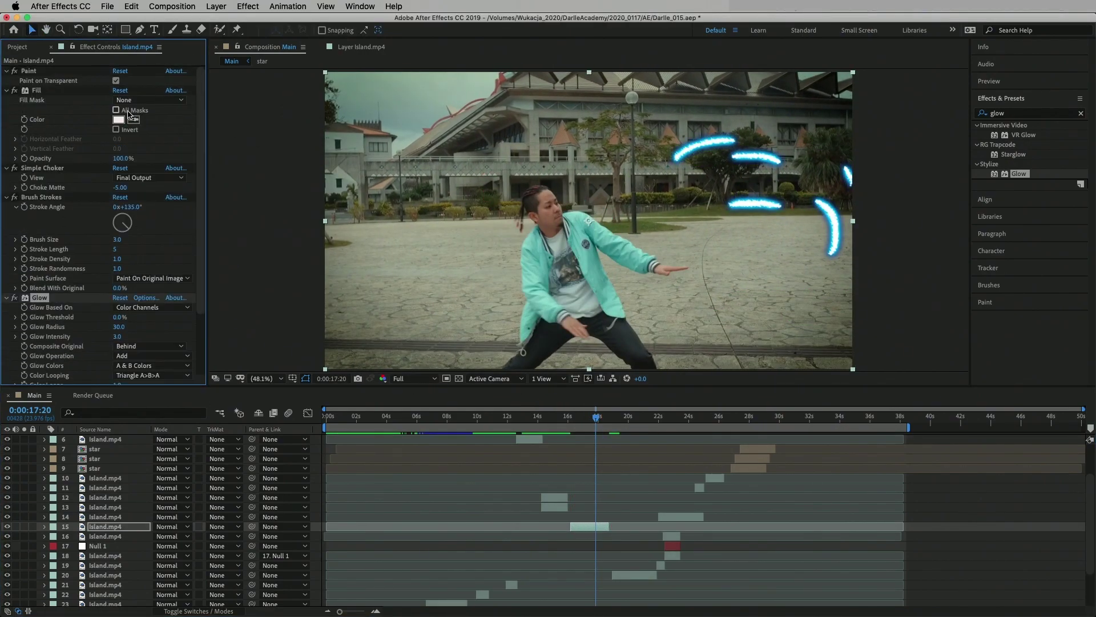
click(118, 120)
key(Return)
key(space)
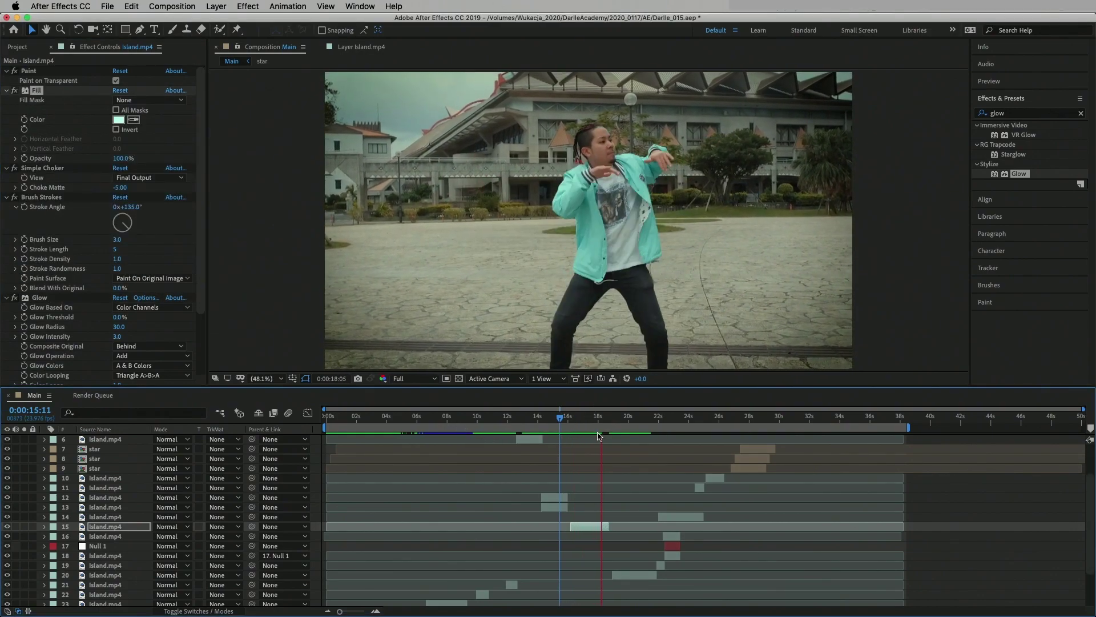
- Turn the 19-second doodle layer's glow Color A magenta and view it around 22:04
click(634, 575)
scroll(114, 228, down, 3)
click(118, 359)
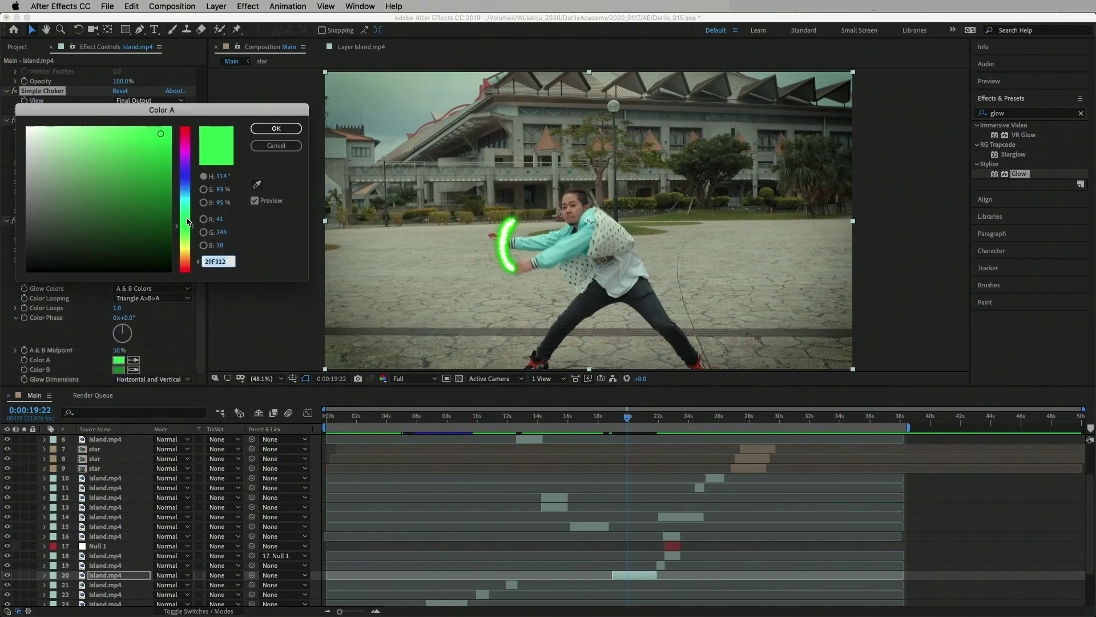
drag(188, 221, 185, 138)
key(Return)
click(646, 419)
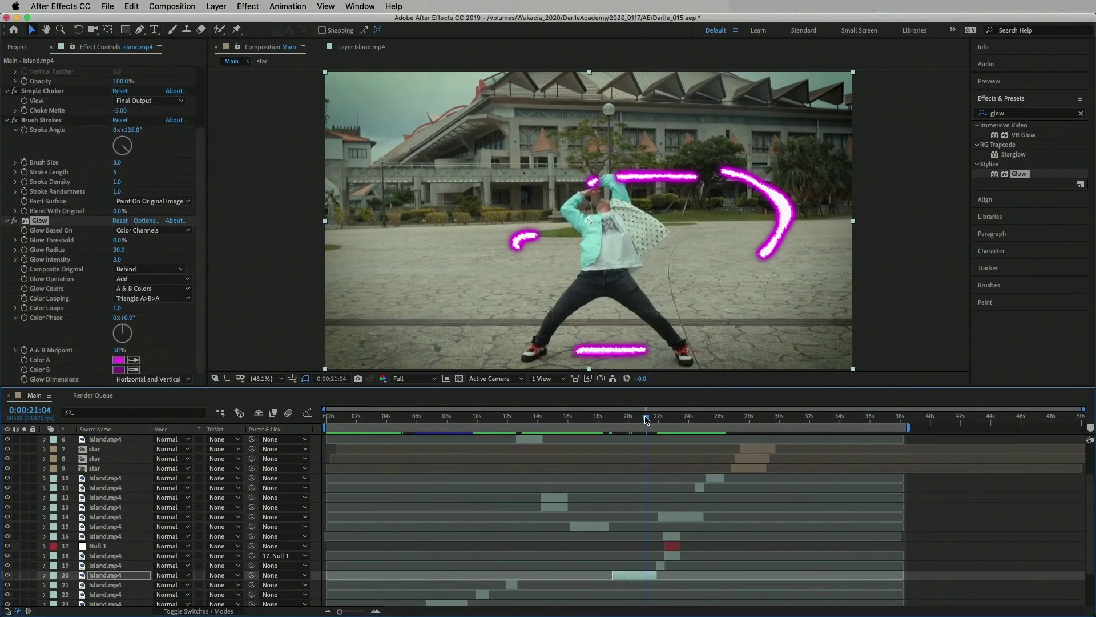
drag(645, 420, 661, 420)
key(=)
key(=)
key(=)
key(ctrl+Up)
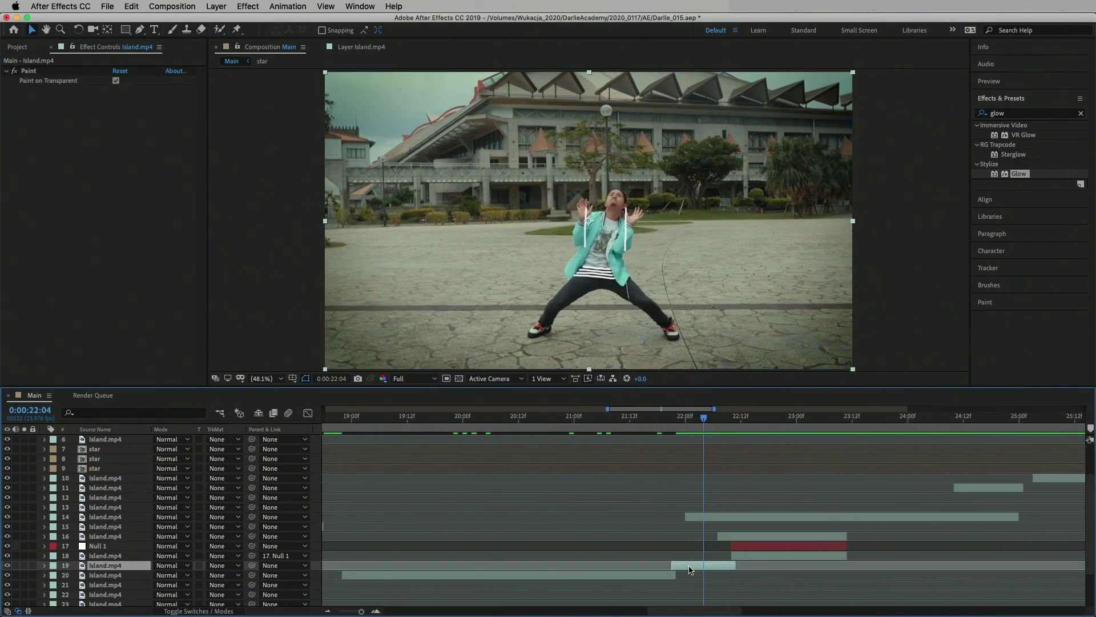
- Paste the glow effect stack onto the white side-bar doodle and give it an orange fill and glow
click(114, 304)
key(ctrl+v)
click(118, 360)
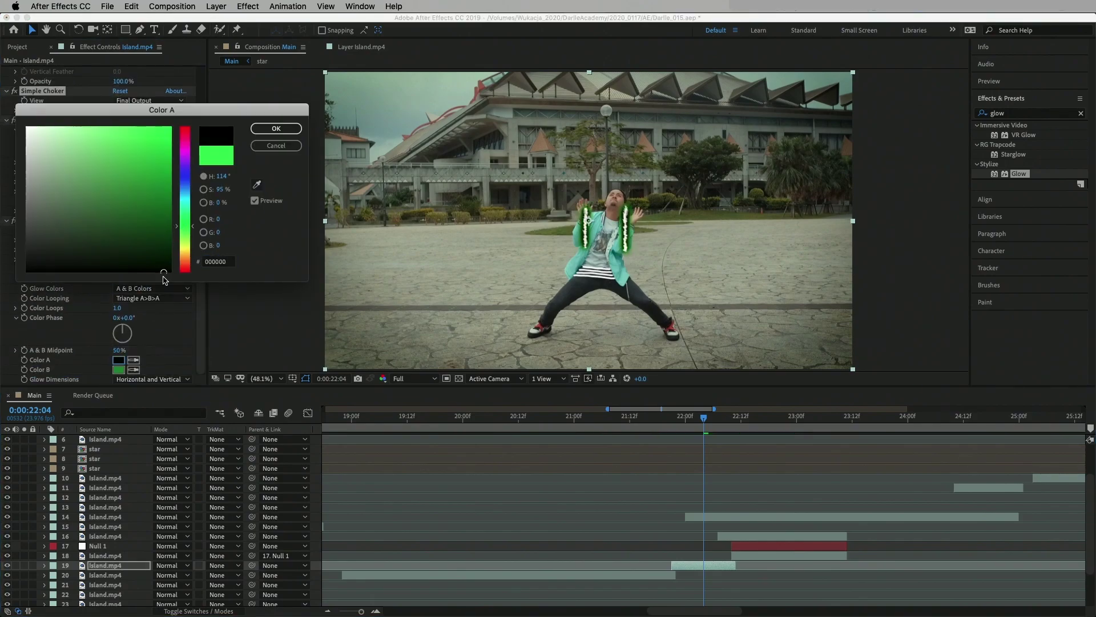
drag(186, 210, 191, 261)
key(Return)
click(118, 369)
key(Return)
scroll(132, 228, up, 5)
click(118, 119)
click(276, 128)
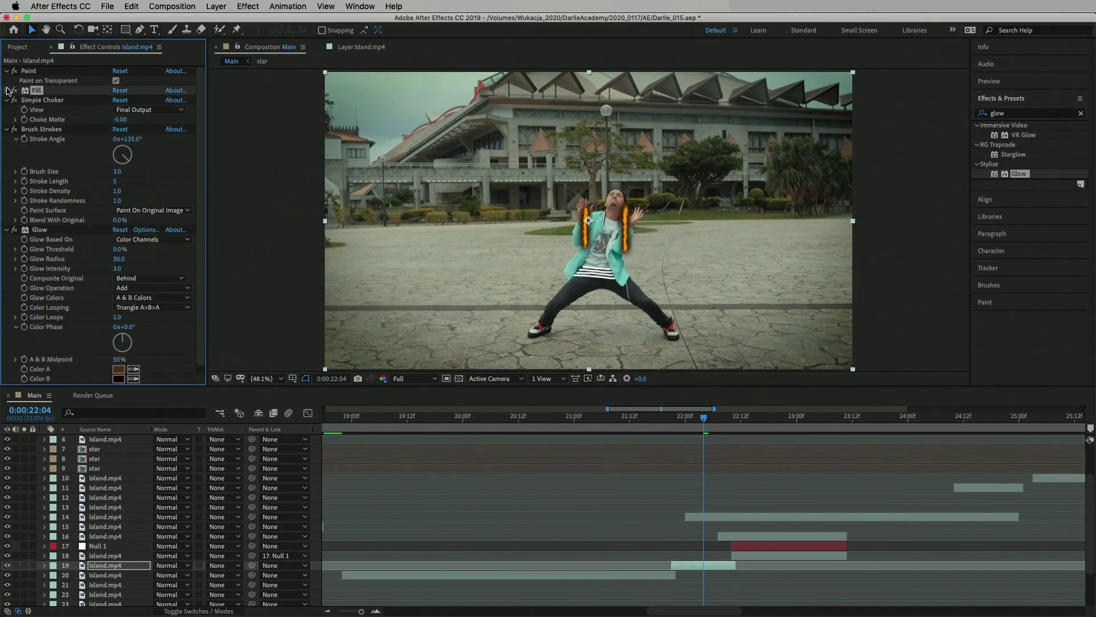
key(ctrl+grave)
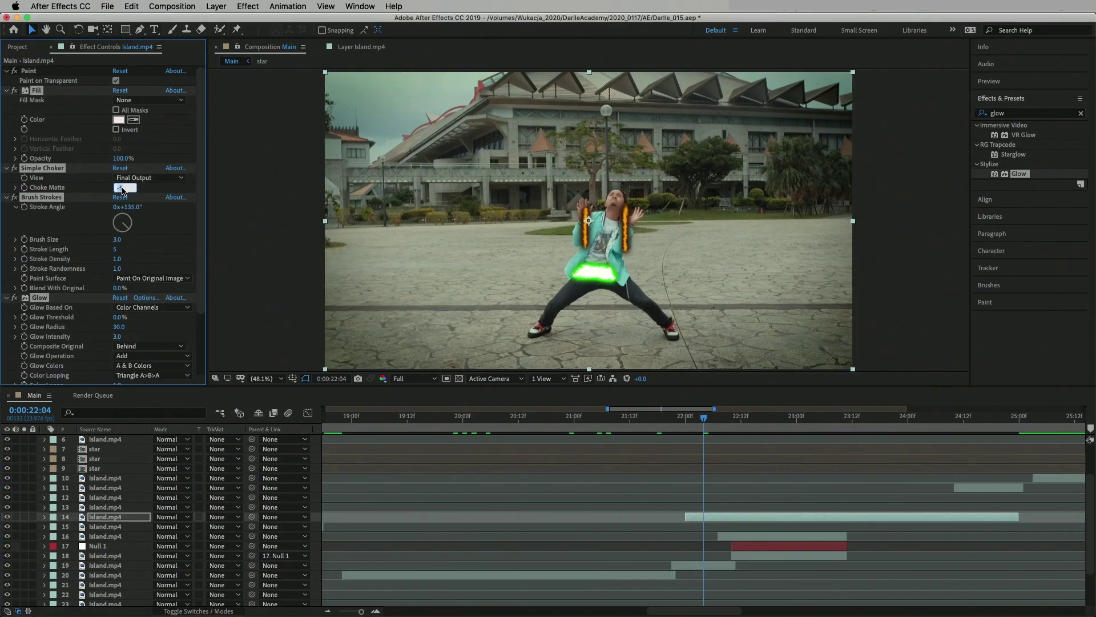
- Spread the Choke Matte wider on the orange bar doodle layers around 22:06
drag(704, 418, 745, 417)
click(749, 540)
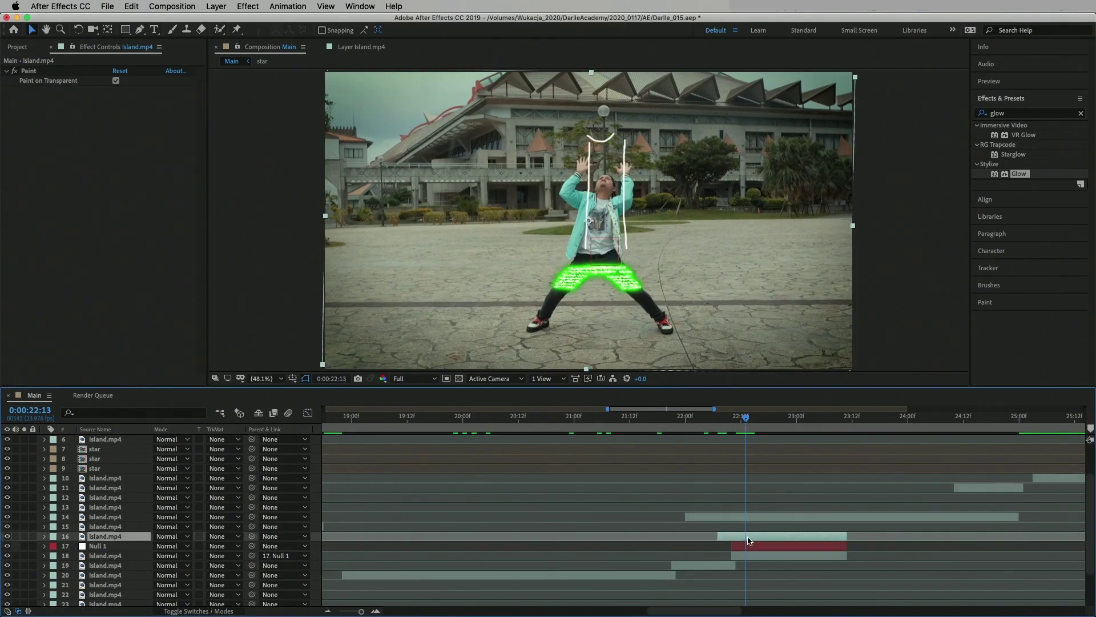
click(759, 565)
click(743, 555)
click(712, 432)
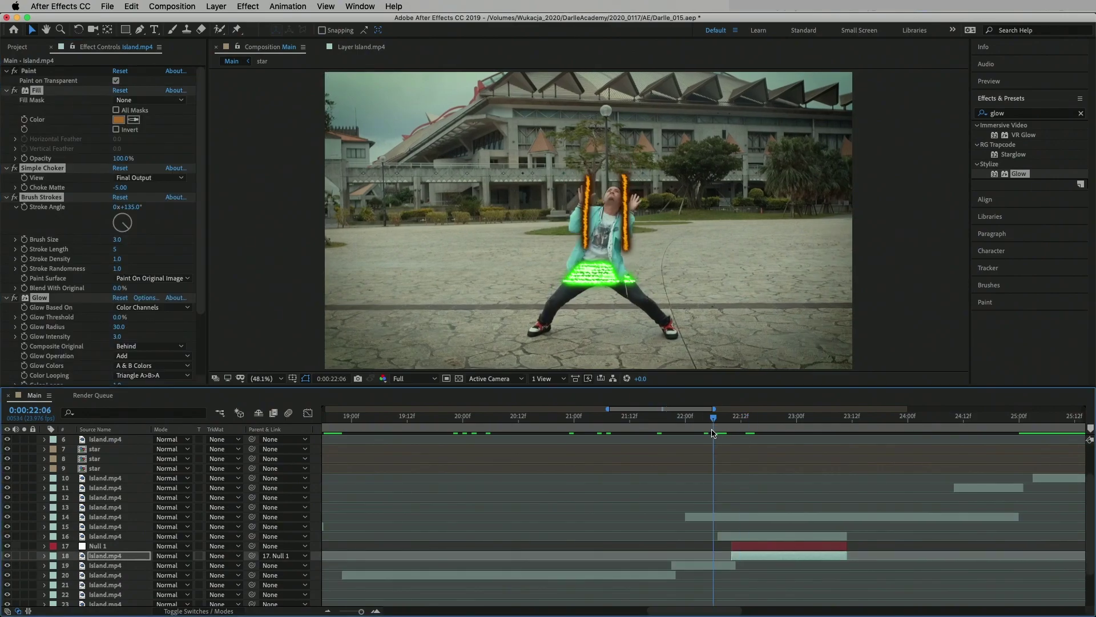
drag(712, 433, 709, 433)
click(708, 565)
drag(122, 187, 83, 189)
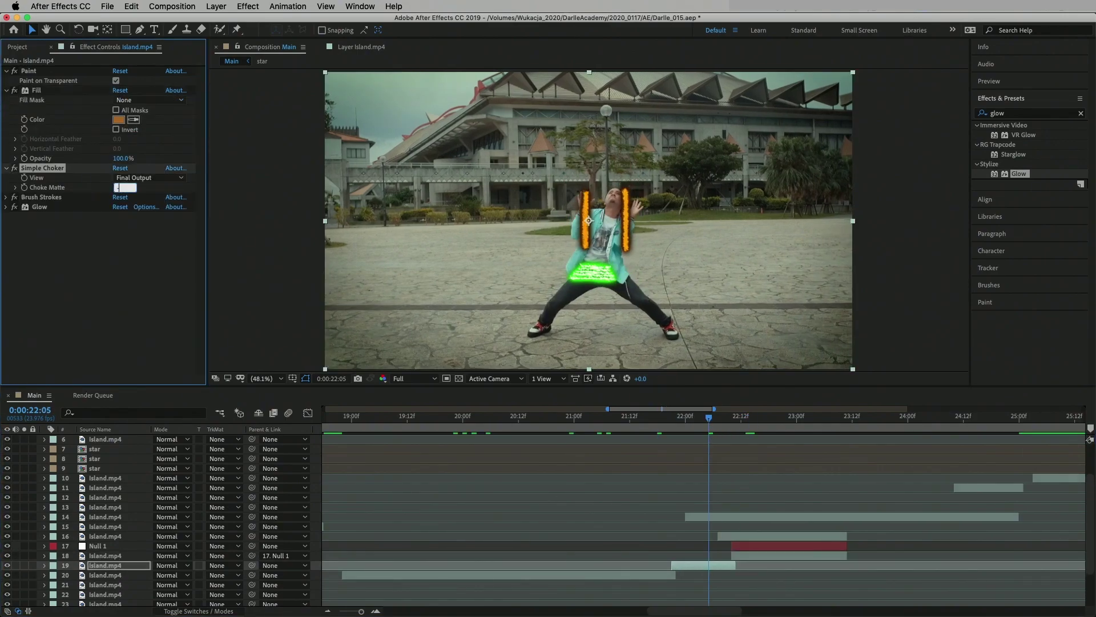
click(766, 551)
click(121, 187)
- At 22:15, give the overhead doodle a bright green fill, green Glow Color A and light green Color B
drag(676, 417, 732, 418)
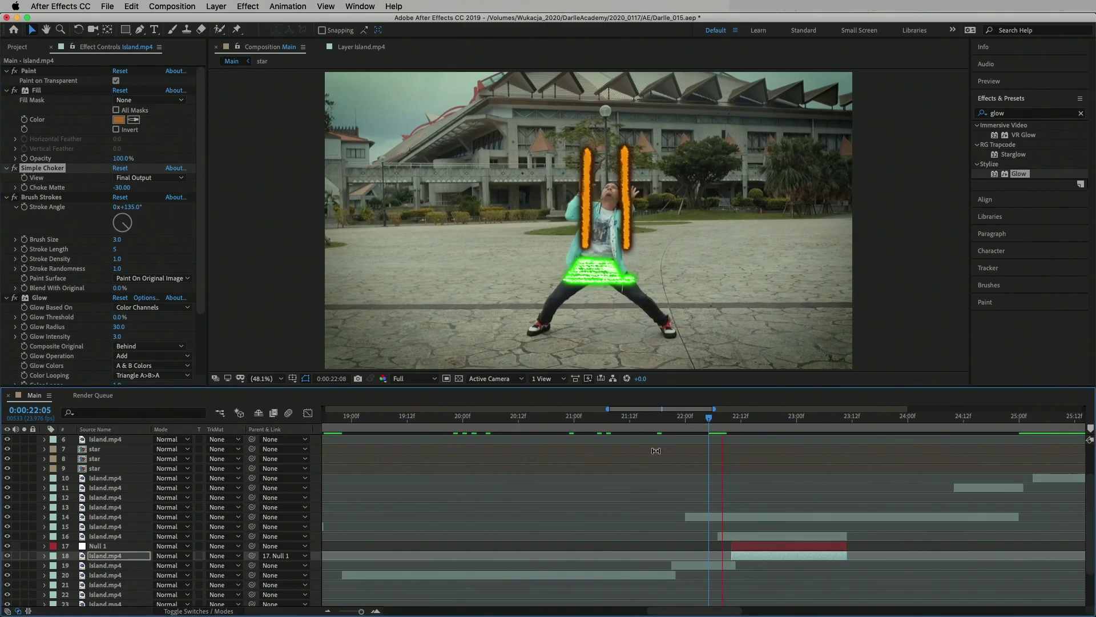
click(760, 536)
click(118, 119)
click(188, 223)
click(167, 136)
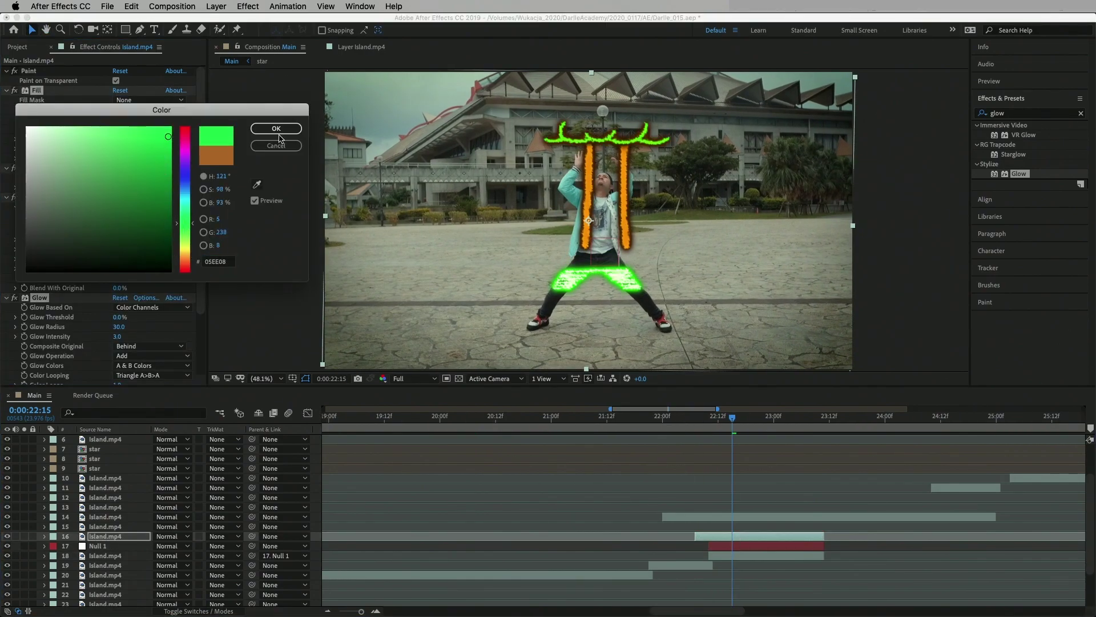
key(Return)
scroll(103, 286, down, 3)
click(118, 359)
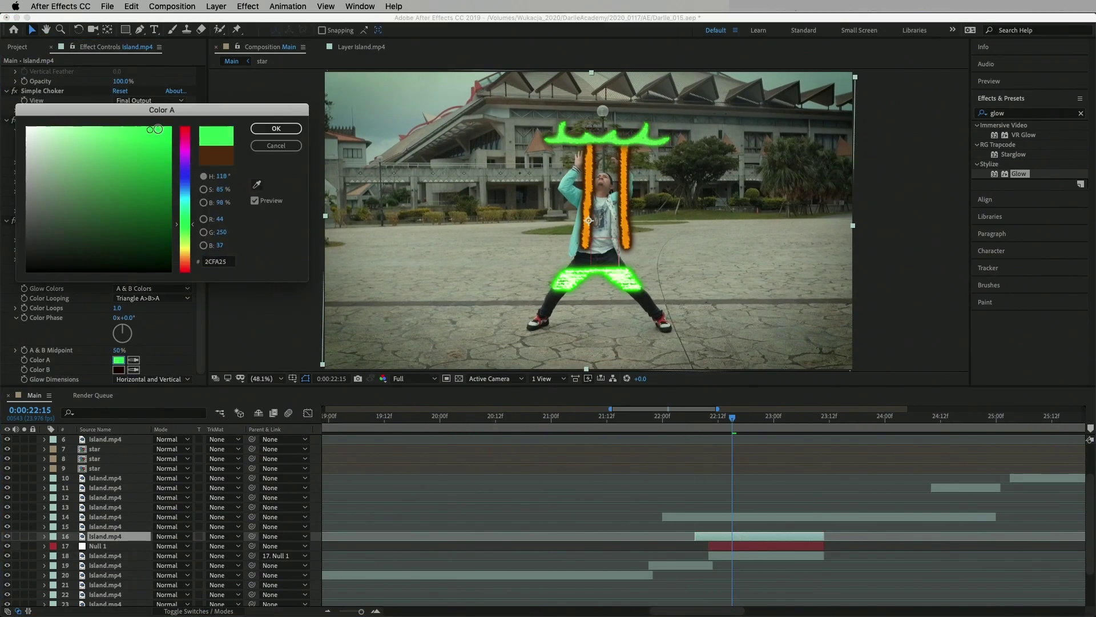
key(Return)
click(119, 369)
click(77, 128)
key(Return)
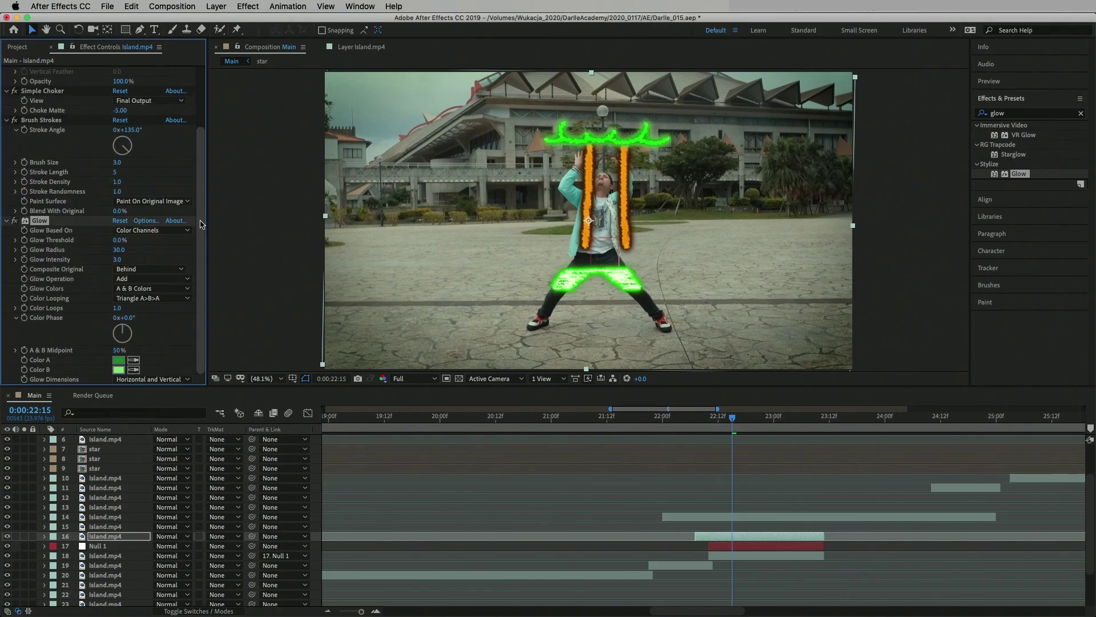
click(22, 110)
- Set the leg doodle's Glow Color A to orange and Color B to deep red, then preview
click(668, 517)
click(118, 360)
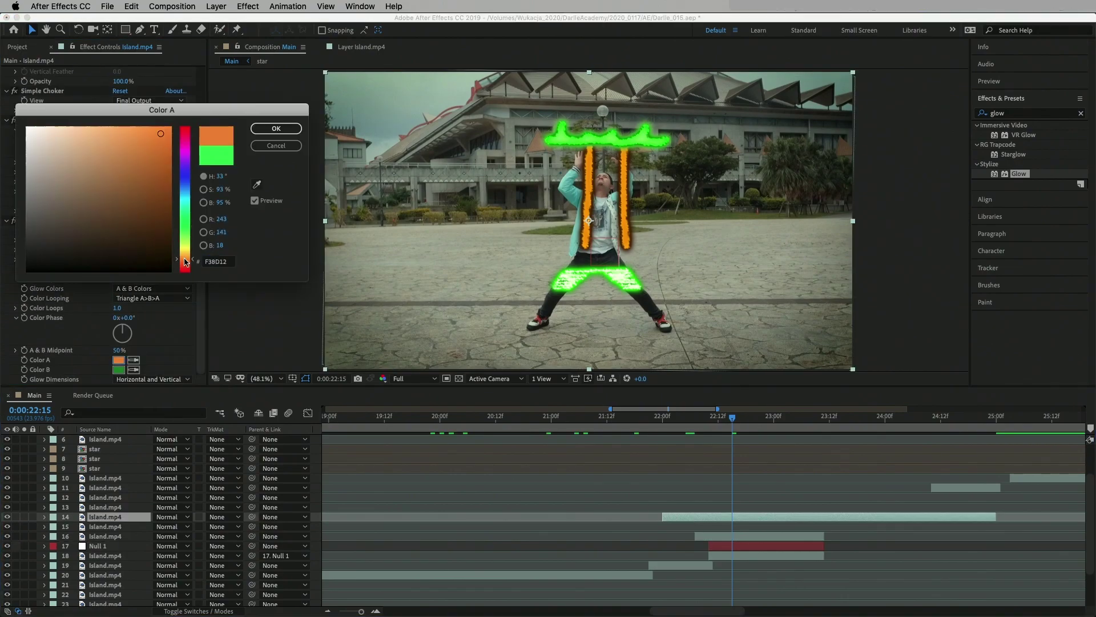
key(Return)
click(118, 369)
click(189, 262)
drag(189, 264, 189, 272)
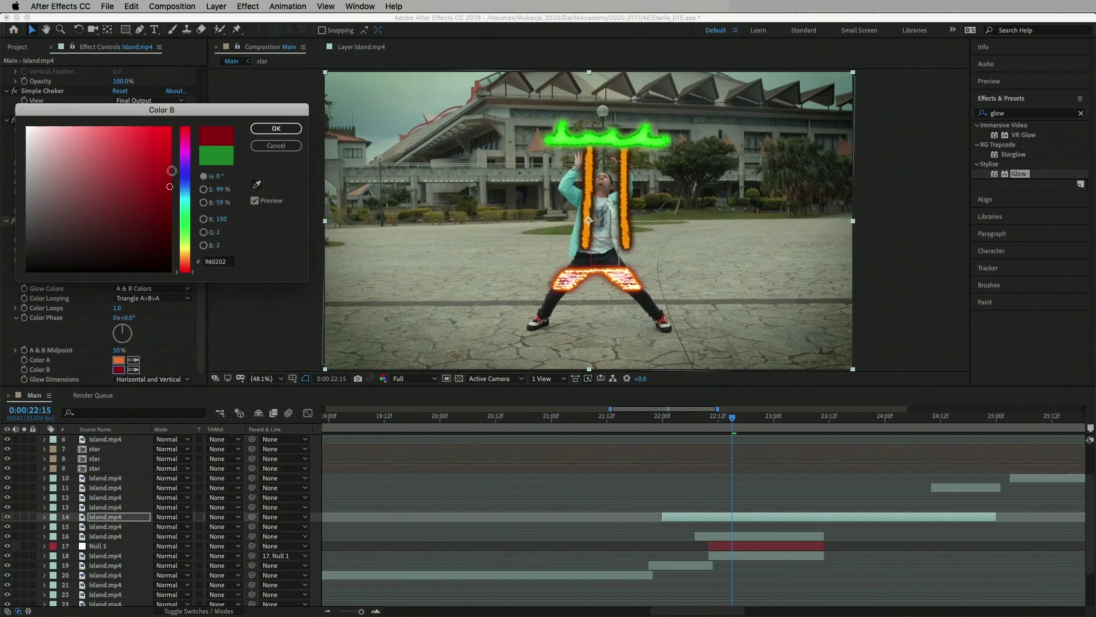
click(171, 171)
key(Return)
key(space)
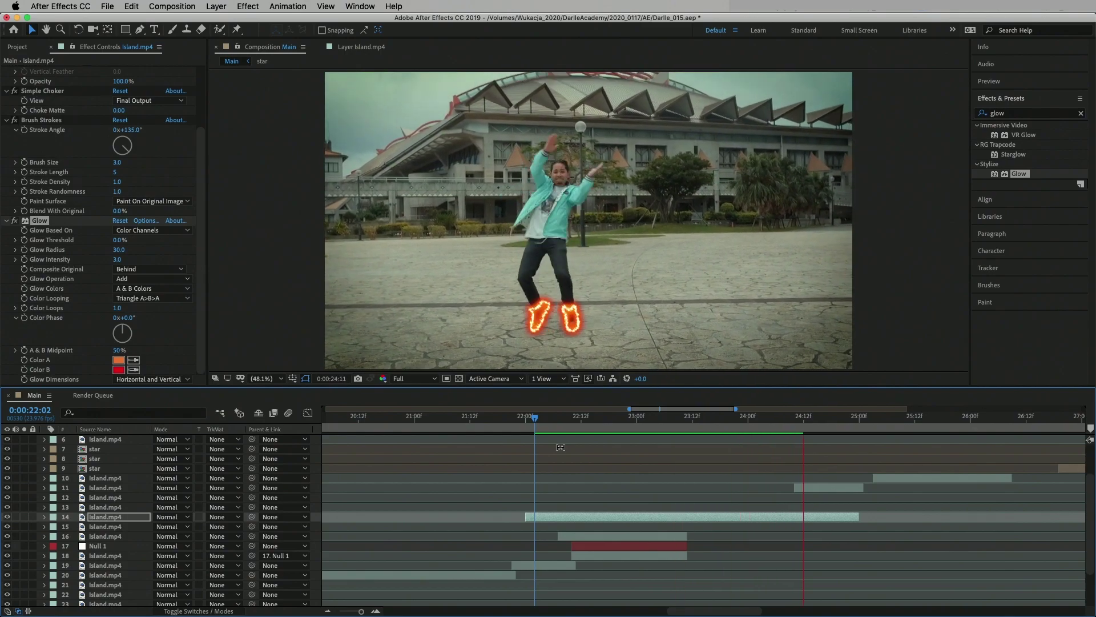
key(space)
key(semicolon)
- Make the green spark doodle's first glow colour yellow
scroll(571, 514, down, 3)
click(105, 571)
click(37, 90)
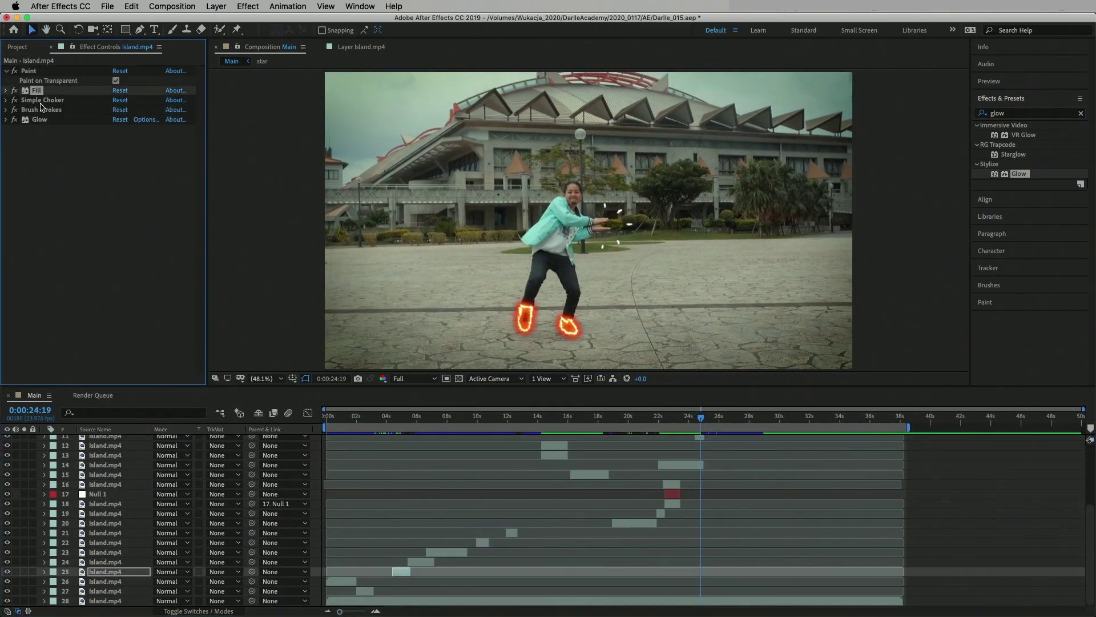
scroll(571, 514, up, 5)
click(105, 536)
scroll(114, 229, down, 3)
click(118, 360)
click(180, 248)
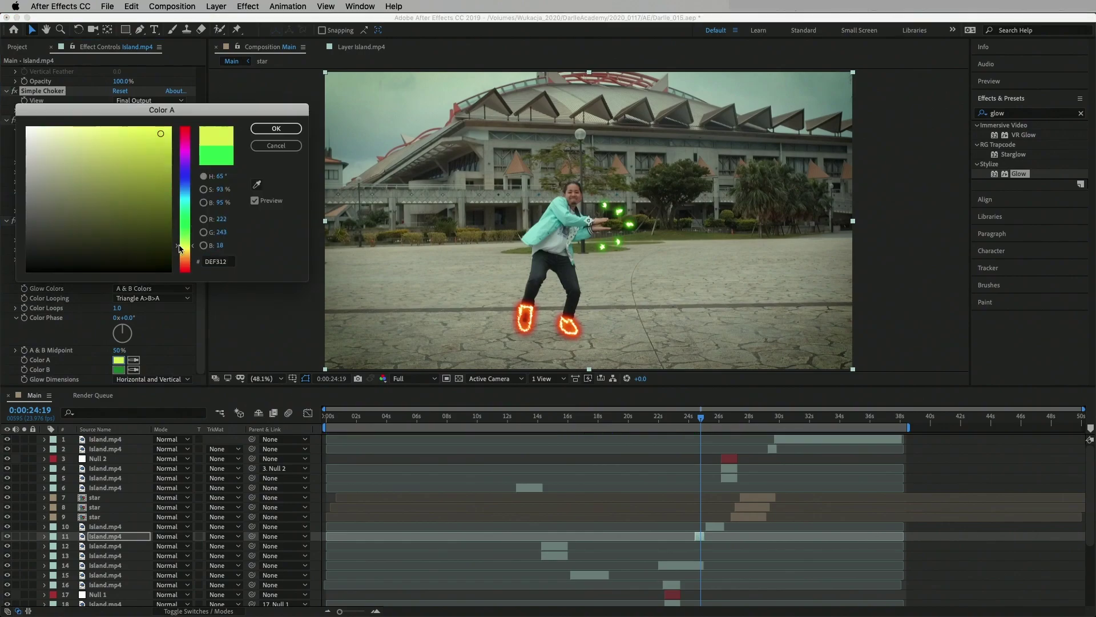
drag(179, 248, 182, 245)
key(Return)
- At 25:03, paste the glow stack onto the next doodle layer and turn its first glow red
click(697, 422)
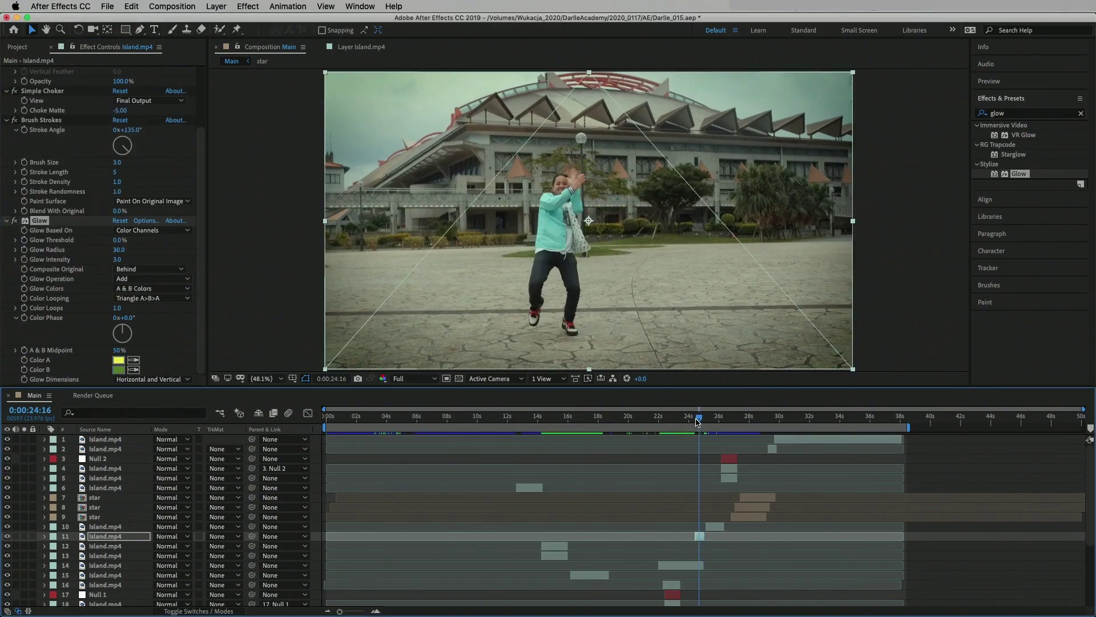
drag(697, 422, 706, 421)
click(105, 527)
key(ctrl+v)
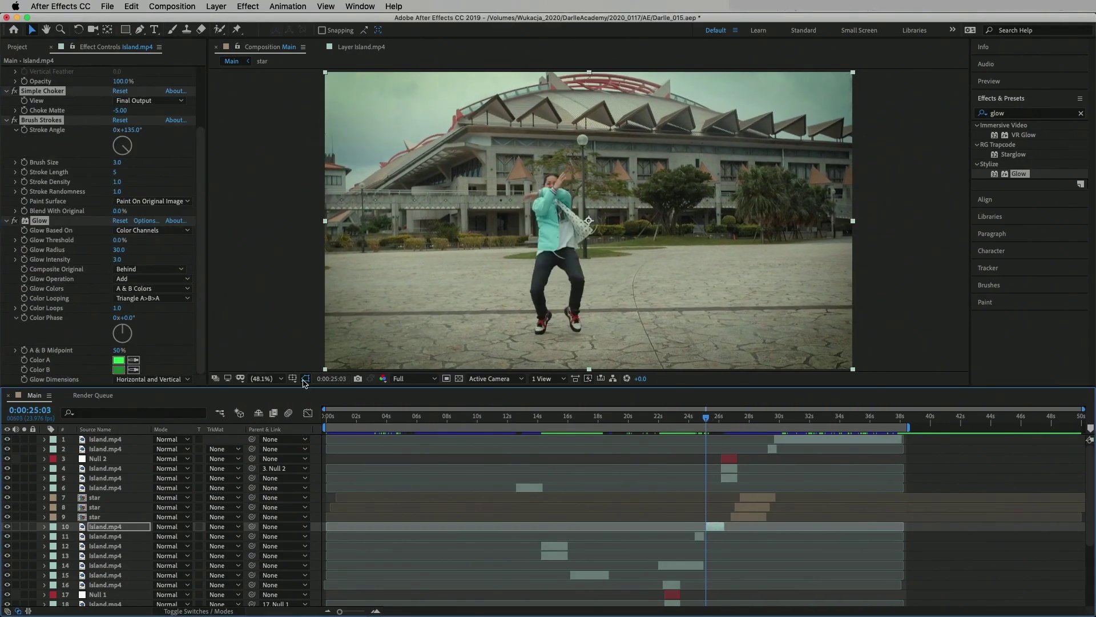
click(118, 360)
drag(181, 240, 181, 268)
key(Return)
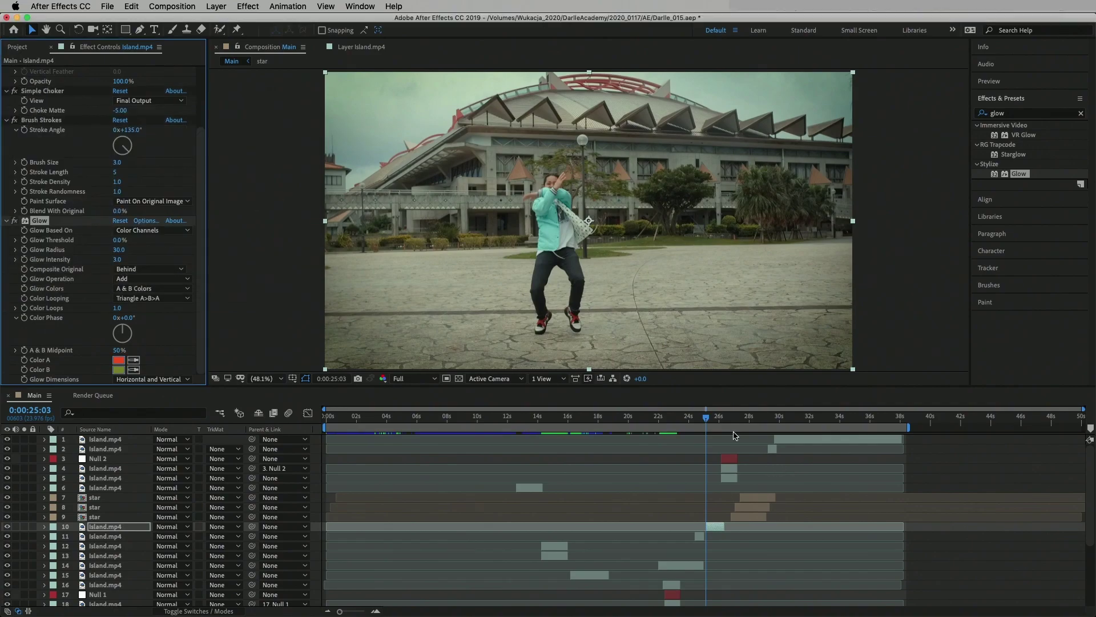
key(space)
- Paste Fill and Glow onto the barbell doodle and settle on a red fill after trying several colours
click(730, 469)
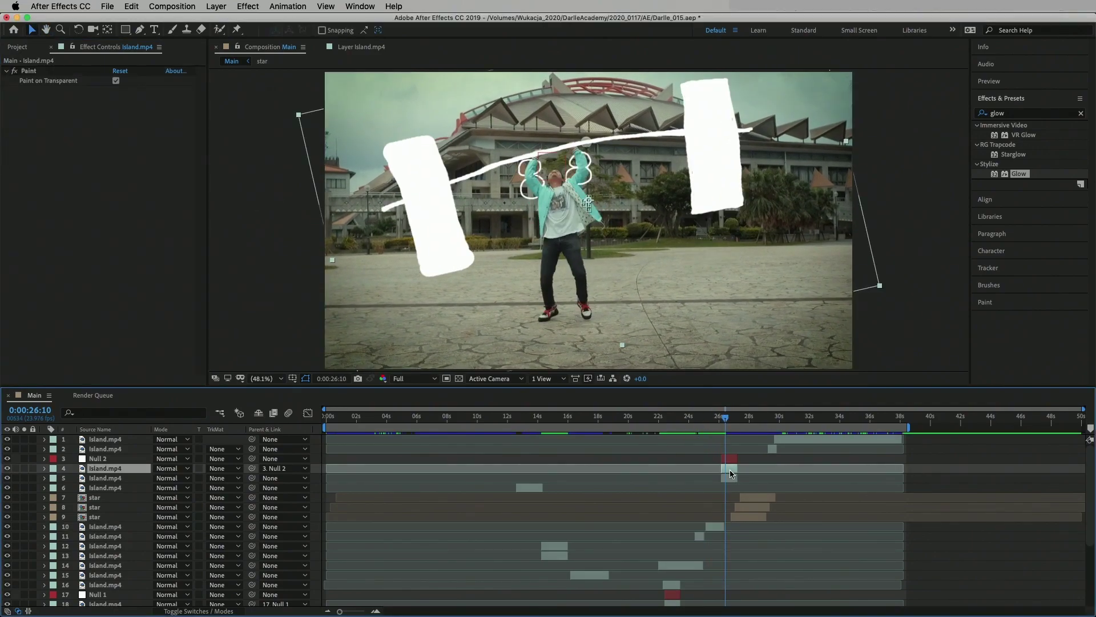
key(ctrl+v)
click(118, 119)
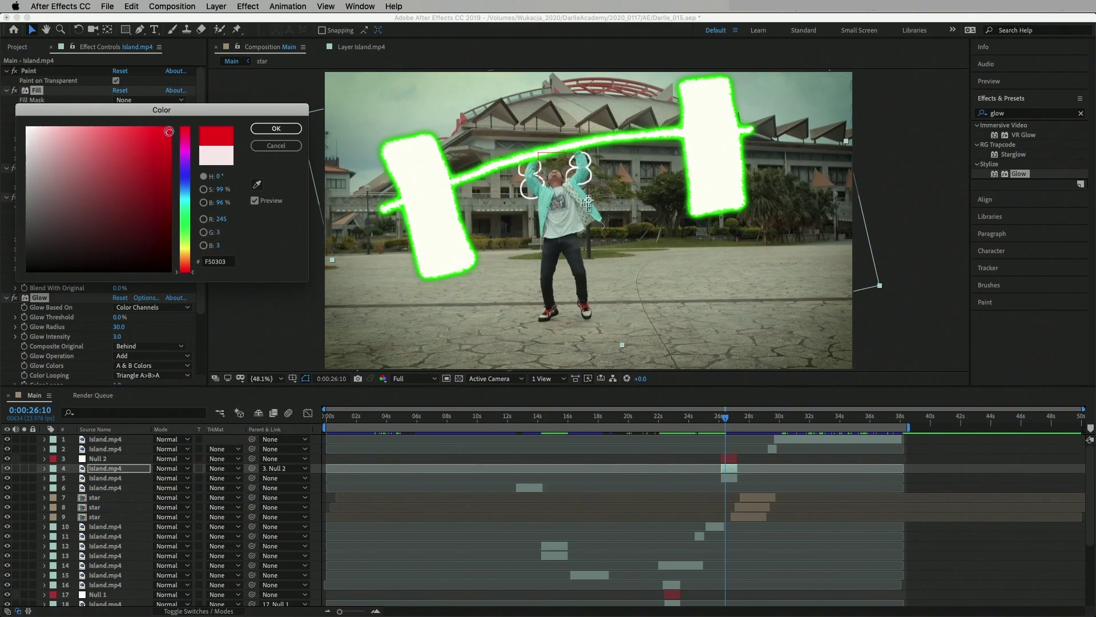
mouse_move(164, 133)
mouse_down()
mouse_move(160, 259)
mouse_move(189, 266)
mouse_up()
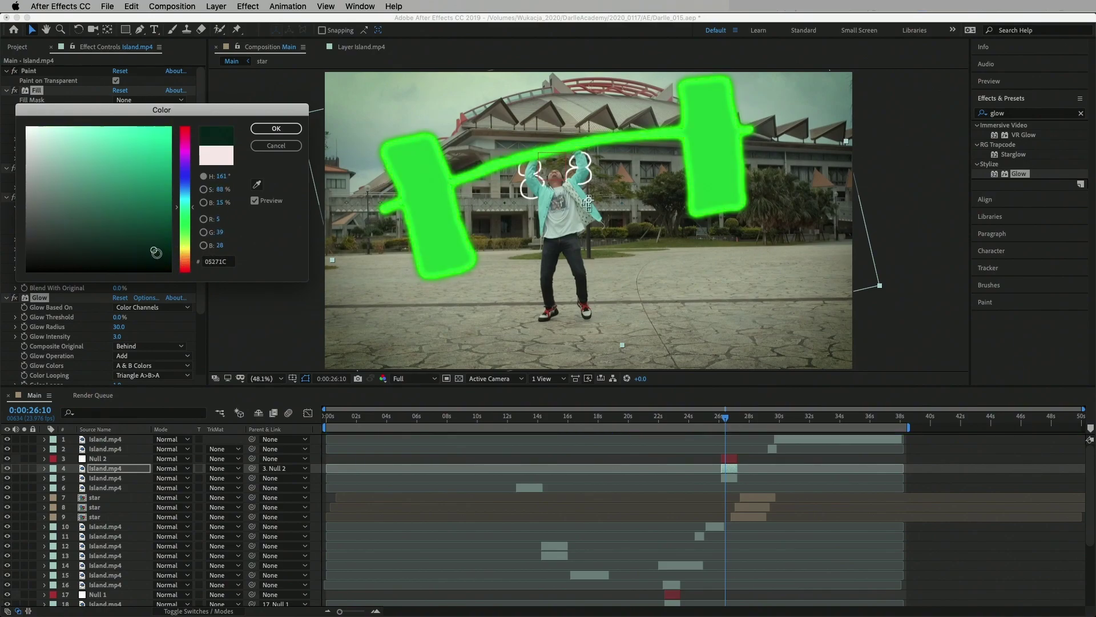
key(Return)
click(118, 120)
click(170, 139)
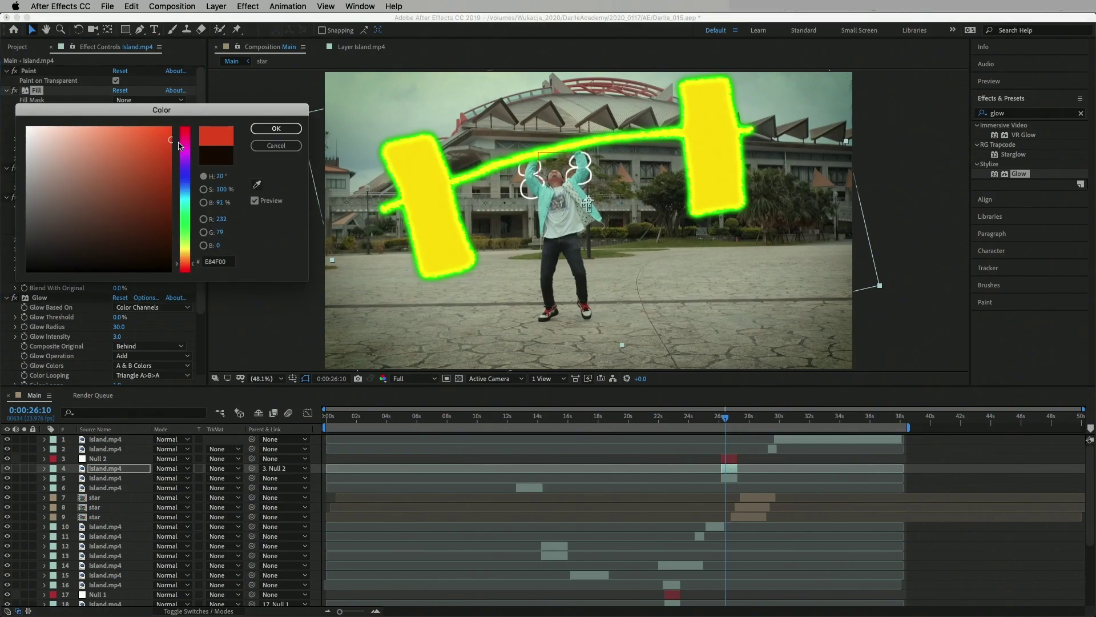
drag(185, 268, 189, 144)
click(149, 265)
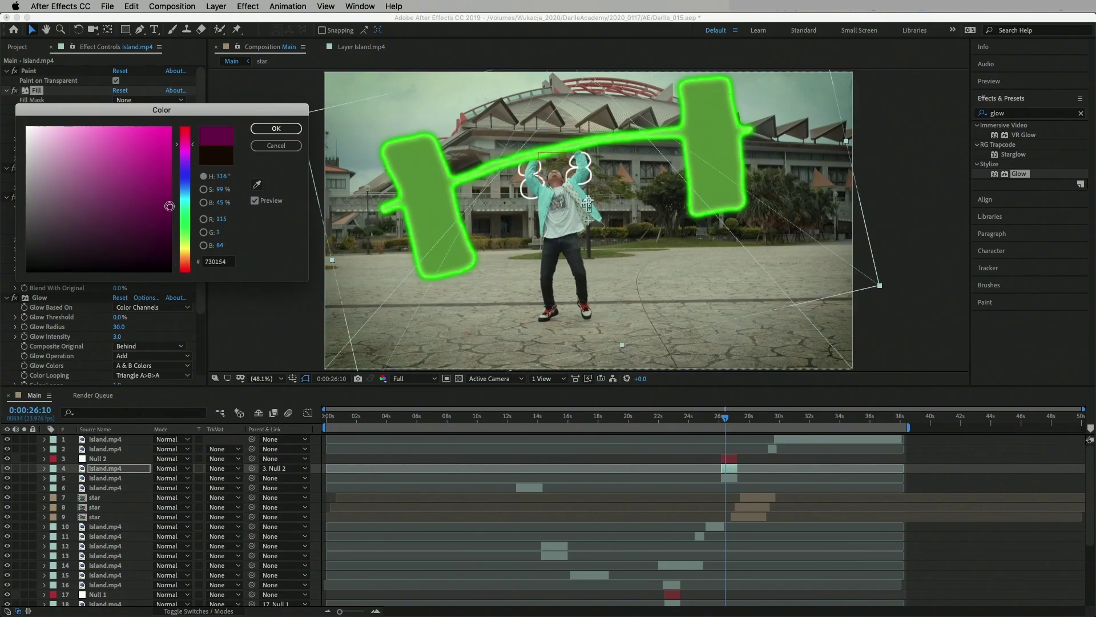
drag(149, 266, 201, 290)
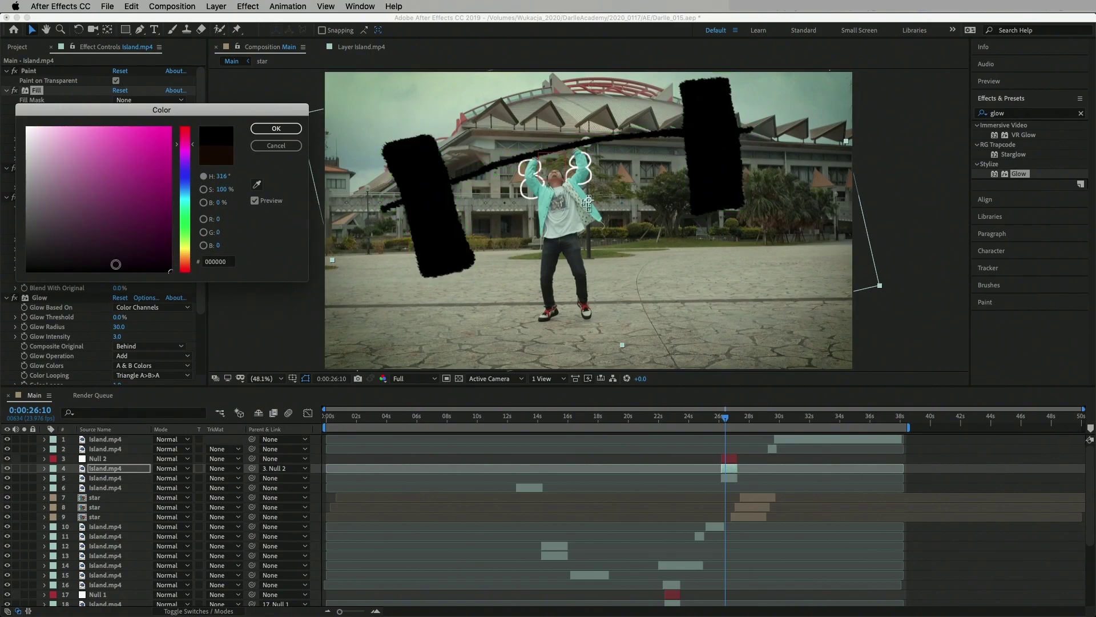
click(255, 129)
click(118, 120)
click(171, 135)
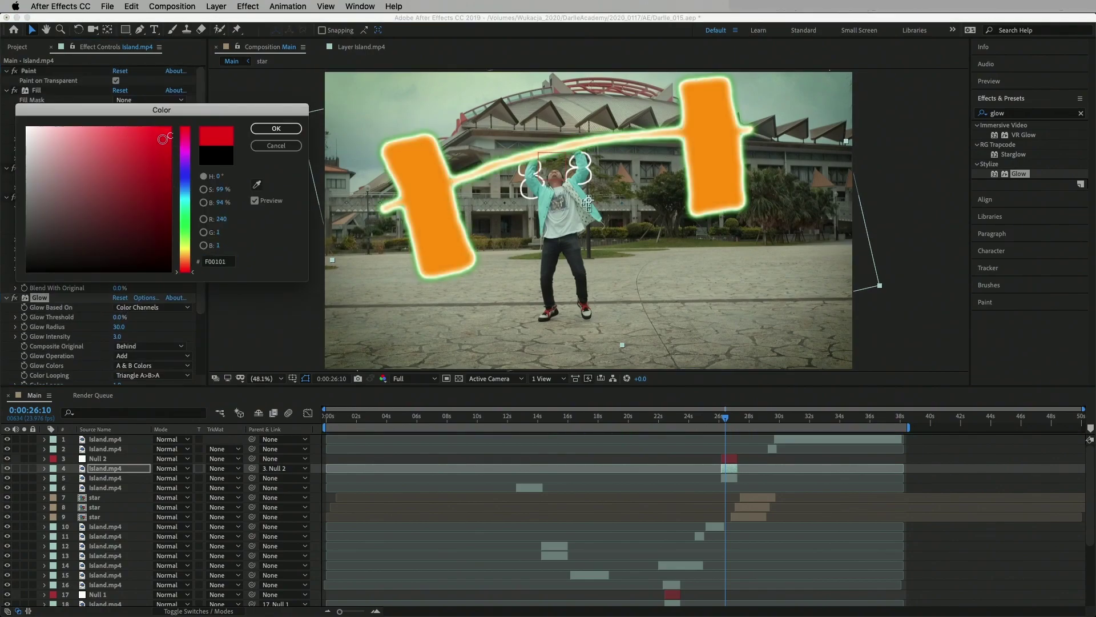
click(276, 128)
- Set the barbell's Glow Color A to warm red-orange and Color B to dark red
scroll(103, 256, down, 5)
click(119, 360)
click(158, 140)
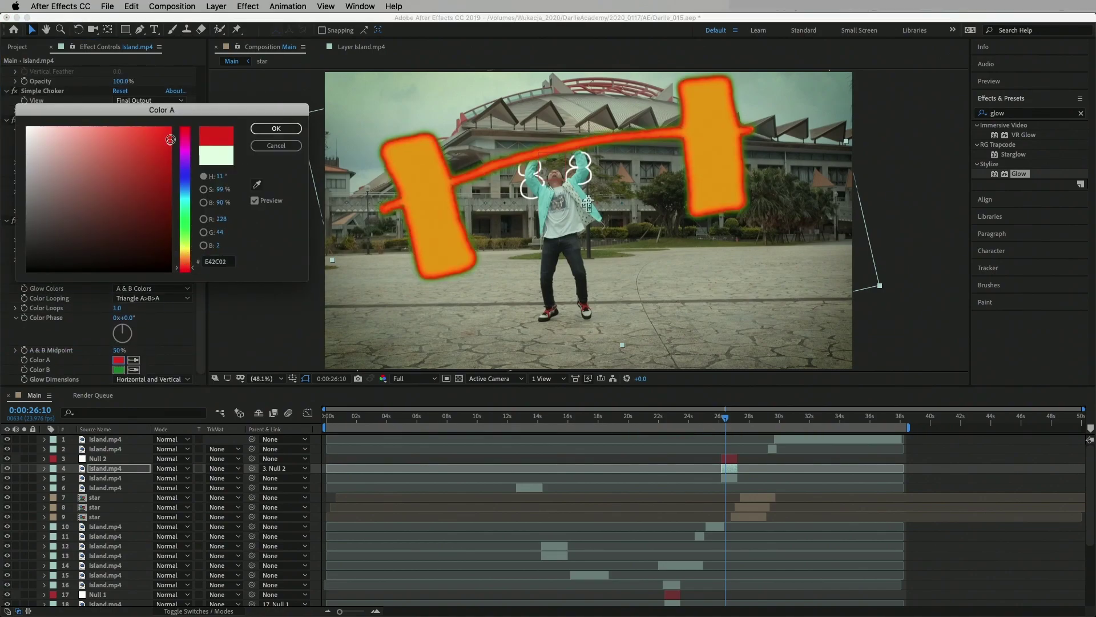
mouse_move(185, 224)
mouse_down()
mouse_move(189, 258)
mouse_move(186, 126)
mouse_up()
click(276, 128)
click(118, 369)
click(161, 193)
mouse_move(186, 217)
mouse_down()
mouse_move(186, 129)
mouse_move(185, 189)
mouse_up()
click(276, 128)
- Give the curly head doodle a yellow glow and a darker fill, then preview
click(105, 478)
scroll(194, 264, down, 4)
click(118, 347)
click(276, 128)
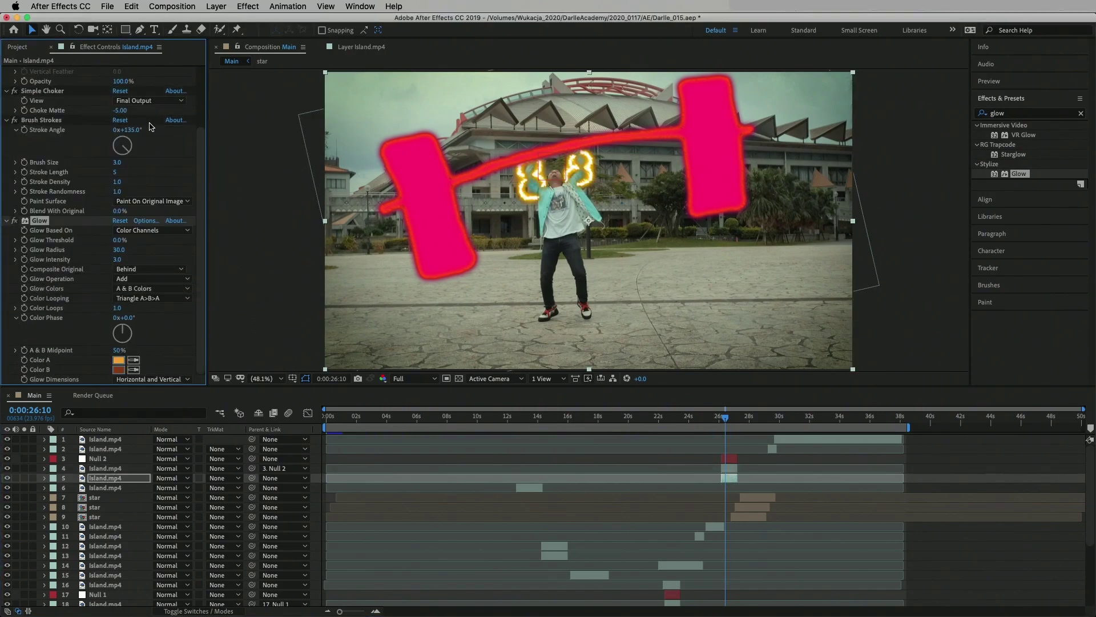
scroll(103, 228, up, 4)
click(118, 117)
drag(185, 143, 185, 257)
click(143, 188)
click(276, 128)
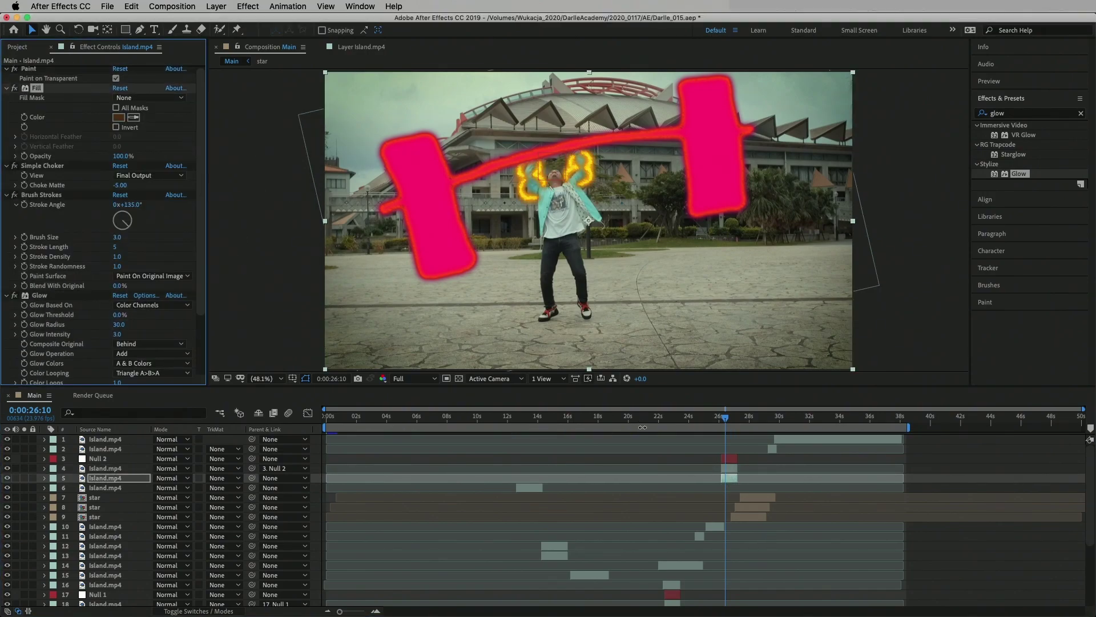
key(j)
key(space)
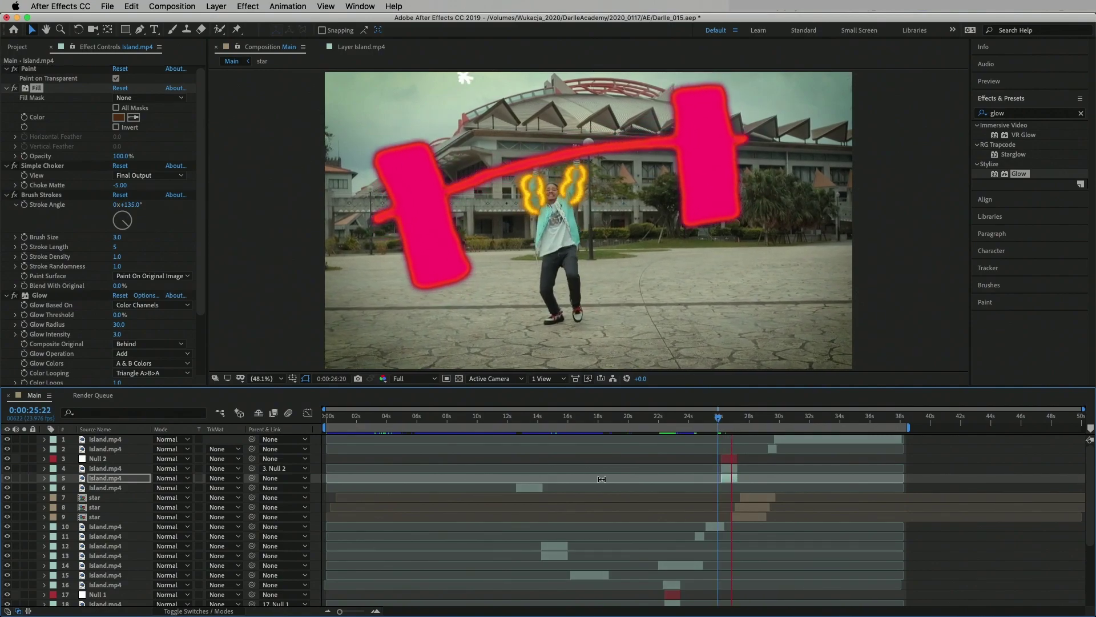
- Give the star doodle a yellow Glow Color A, Choke Matte 2 and a yellow fill
click(94, 517)
scroll(171, 257, down, 5)
click(118, 360)
click(185, 251)
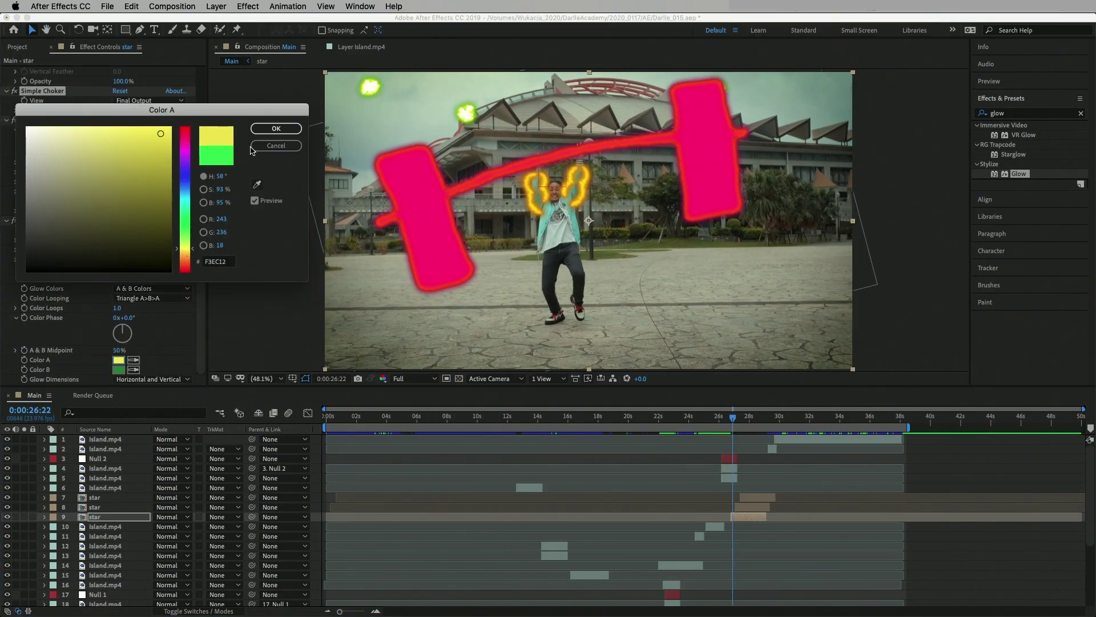
key(Return)
click(118, 369)
click(276, 128)
scroll(123, 168, up, 3)
click(123, 167)
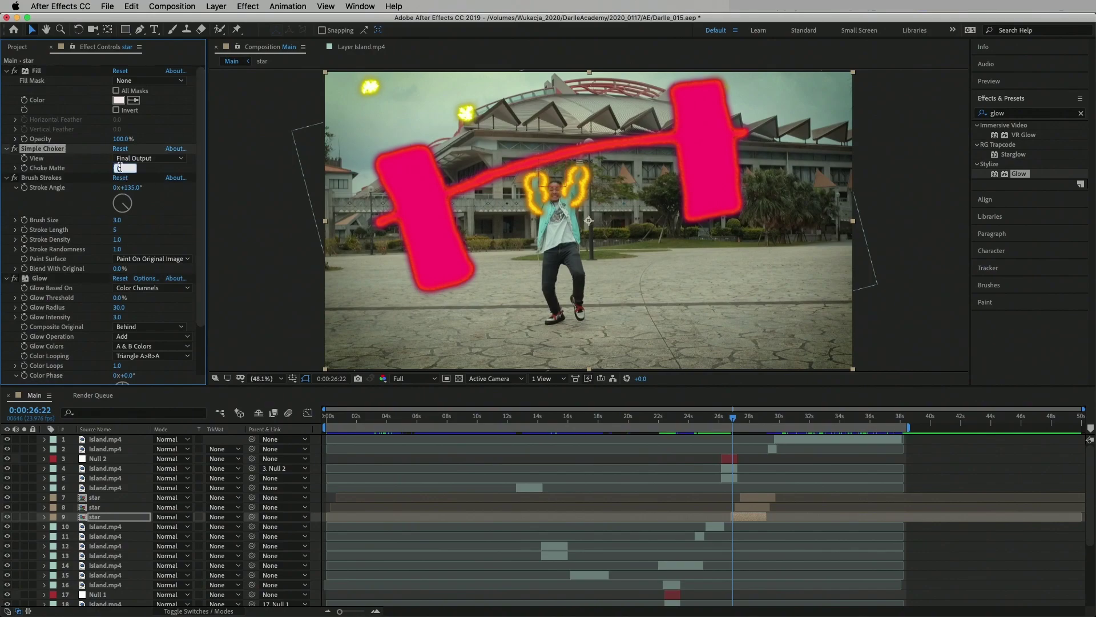
click(118, 100)
click(142, 134)
key(Return)
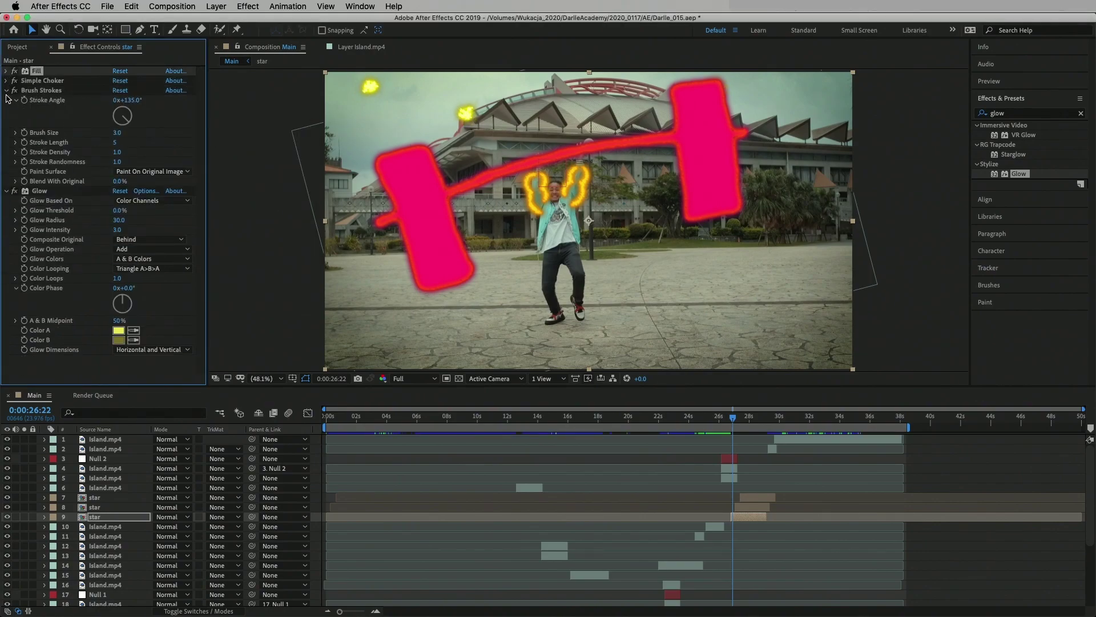
key(ctrl+grave)
- Move Null 2 and its two Island.mp4 layers below the star layers, then select the ground scribble
key(ctrl+Up)
key(ctrl+Up)
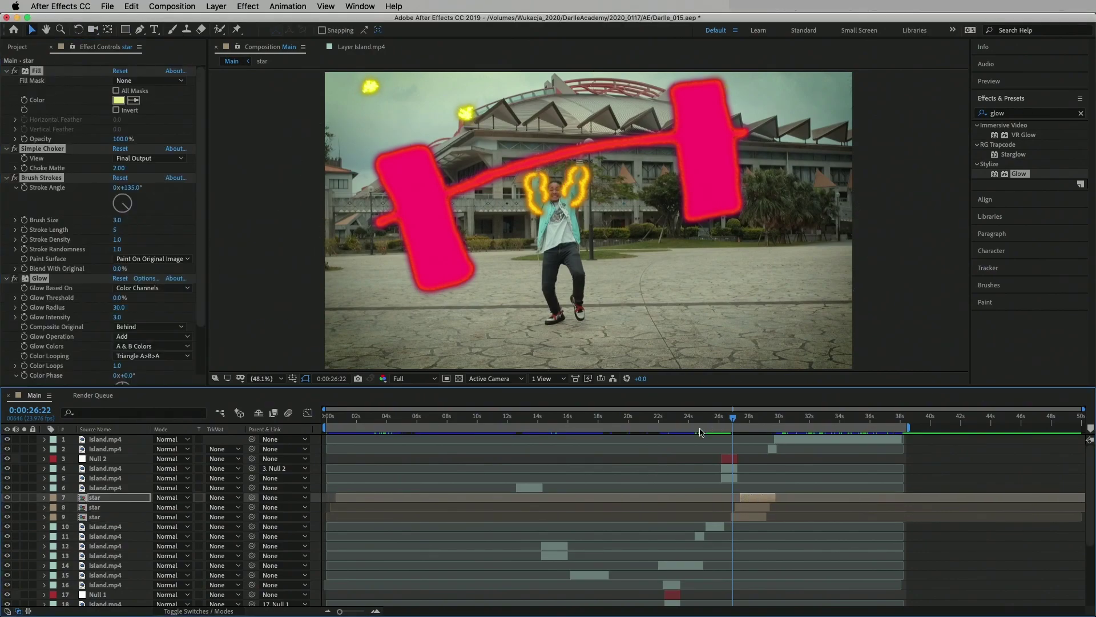
key(Page_Down)
key(Page_Down)
key(Page_Down)
click(97, 458)
shift+click(105, 478)
key(ctrl+bracketleft)
key(ctrl+bracketleft)
key(ctrl+bracketleft)
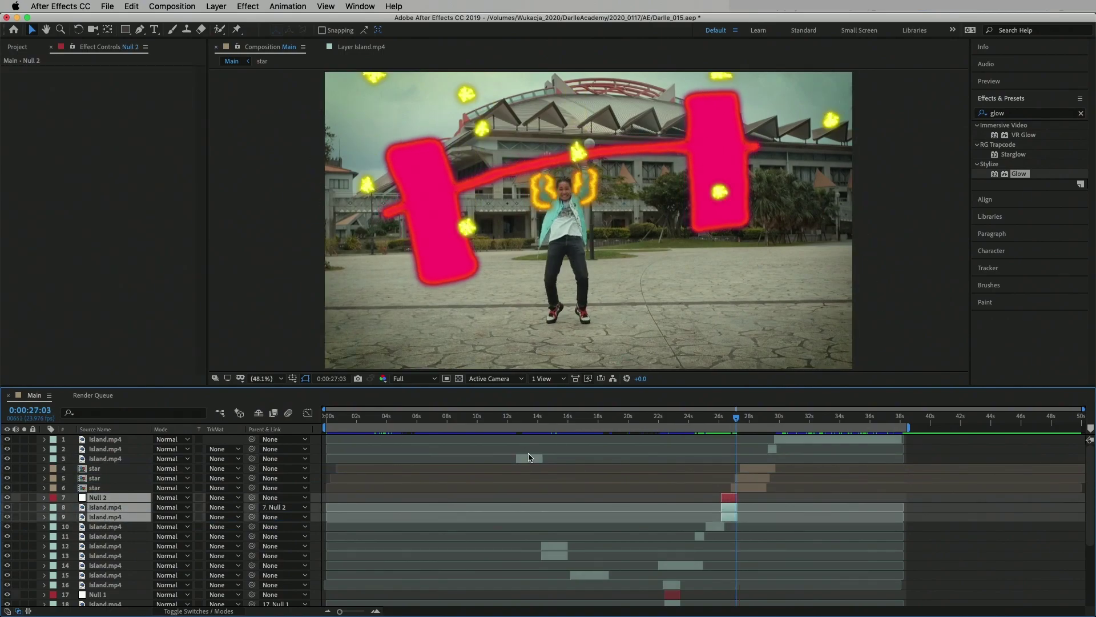
key(shift+Page_Down)
key(shift+Page_Down)
key(shift+Page_Down)
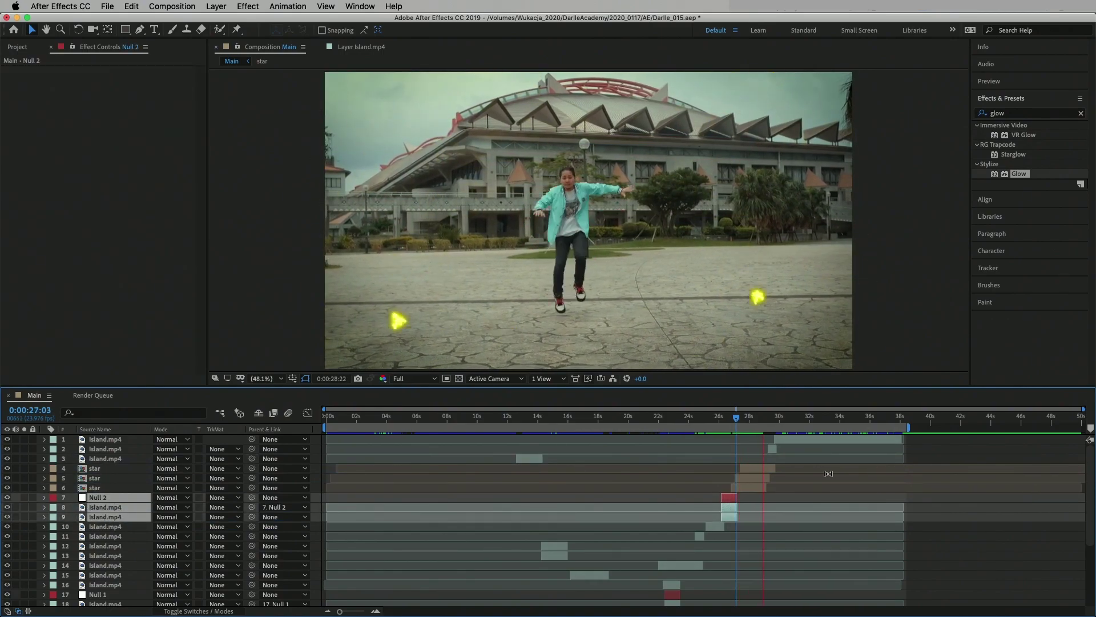
click(529, 459)
- Paste Fill, Choker, Brush Strokes and Glow onto the ground scribble with cyan Glow Color B
scroll(485, 500, down, 5)
click(142, 222)
key(ctrl+v)
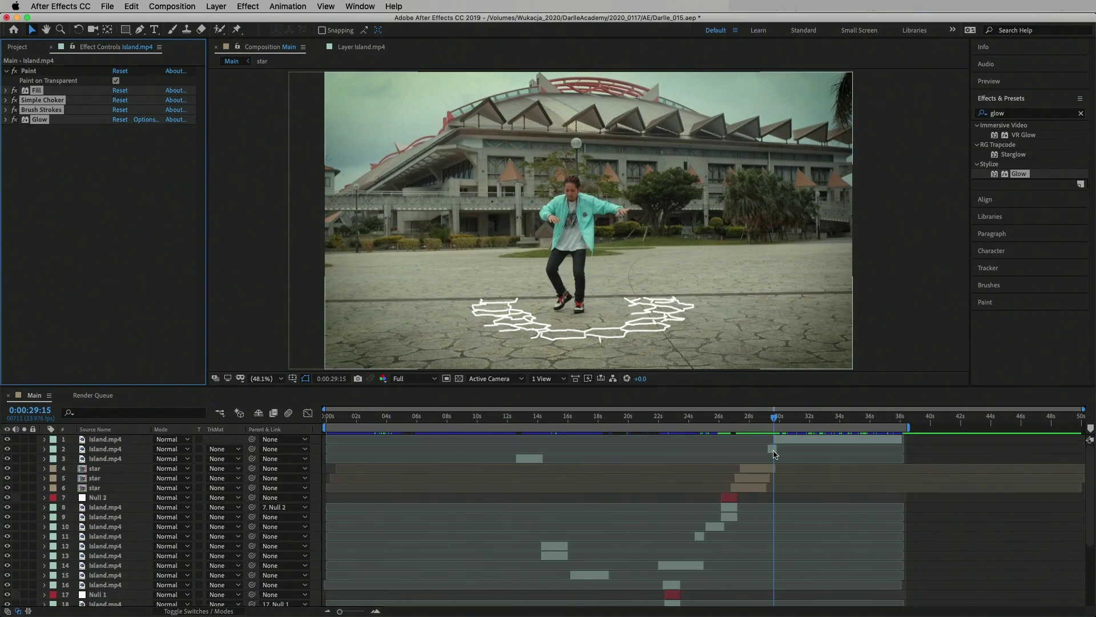
scroll(120, 187, down, 3)
click(118, 370)
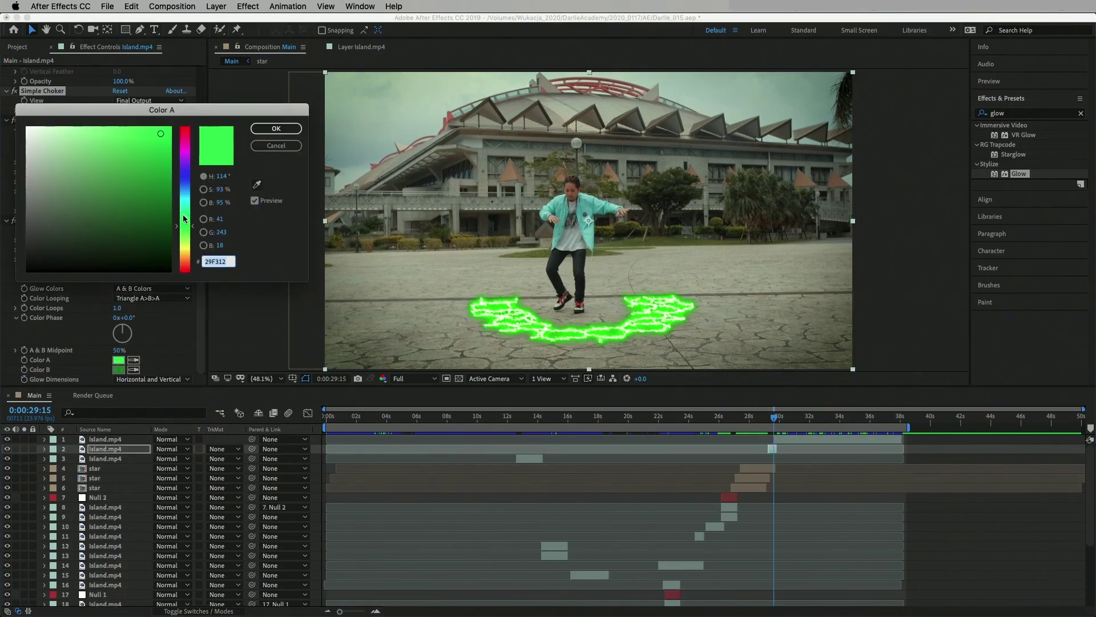
click(185, 197)
click(275, 129)
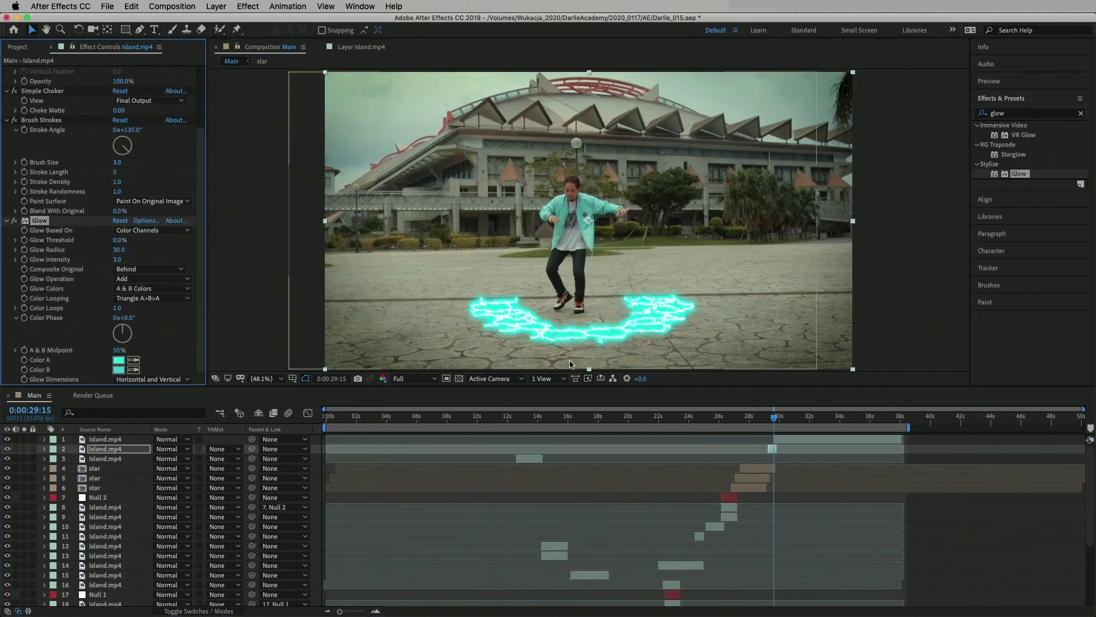
key(space)
- Give the ball doodle a light green fill and light green Glow Color B, then preview
click(774, 440)
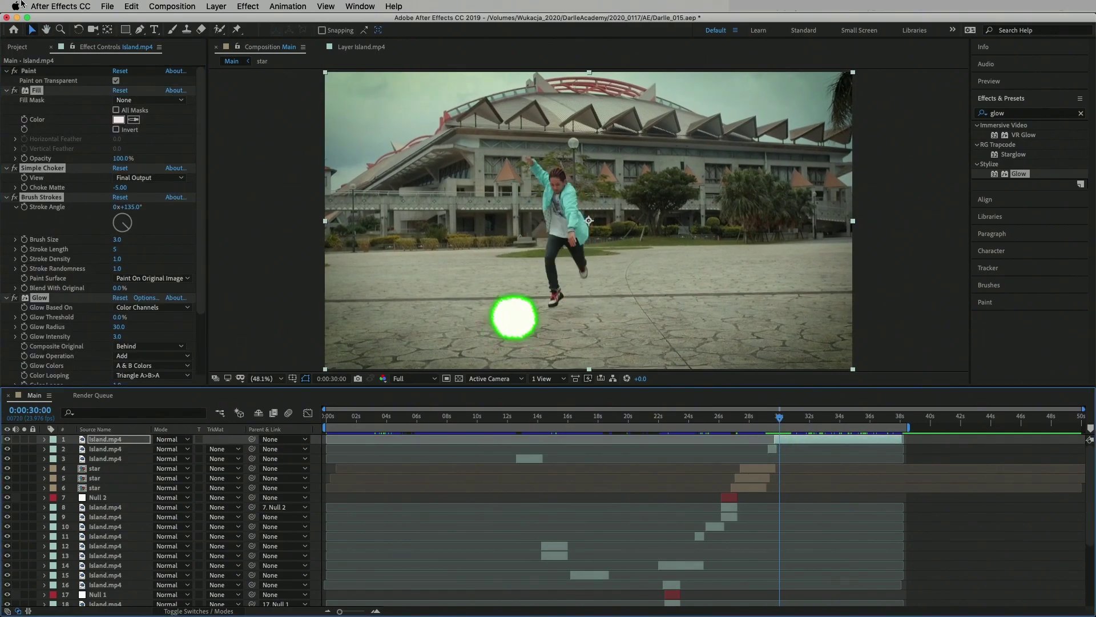
click(118, 120)
click(67, 144)
click(276, 129)
scroll(114, 229, down, 5)
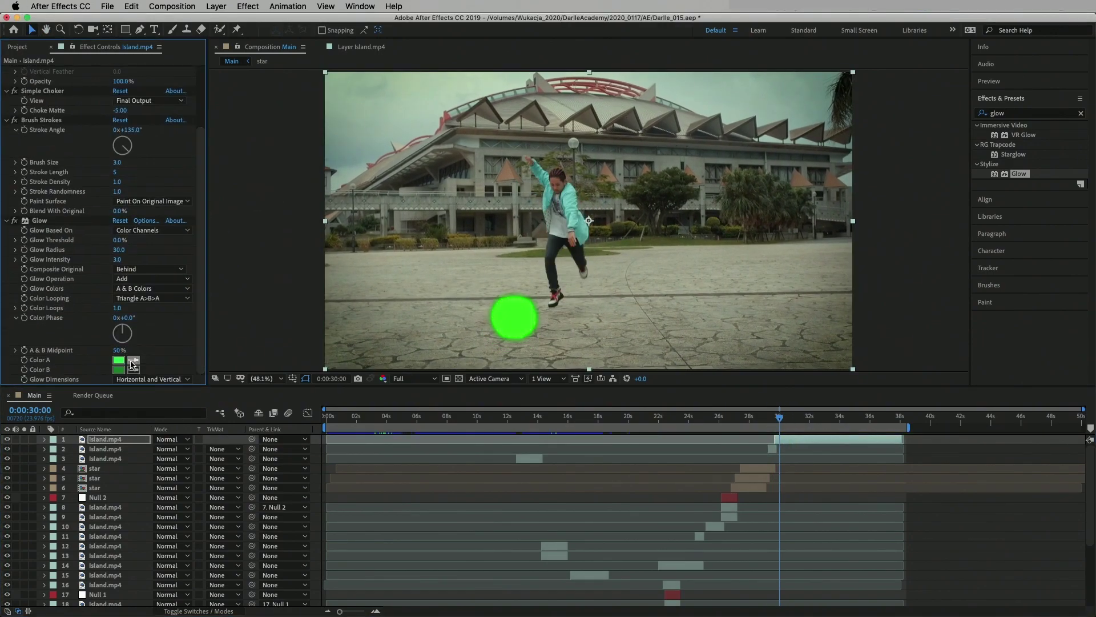
click(118, 369)
click(86, 149)
click(276, 129)
key(space)
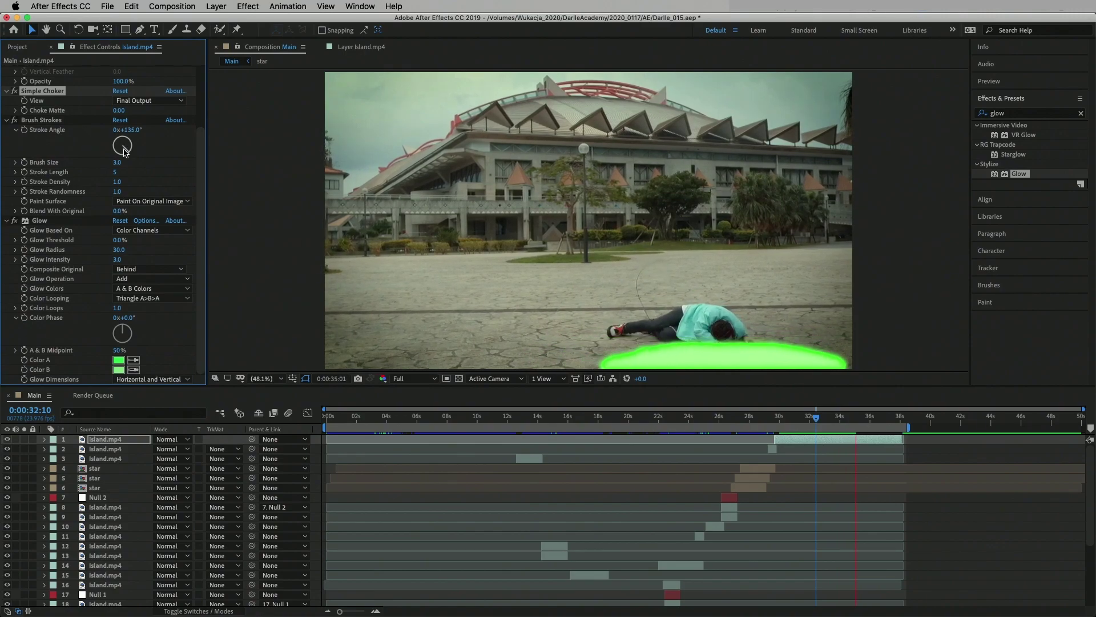
- Select the range of doodle layers and set their blend mode to Add
key(space)
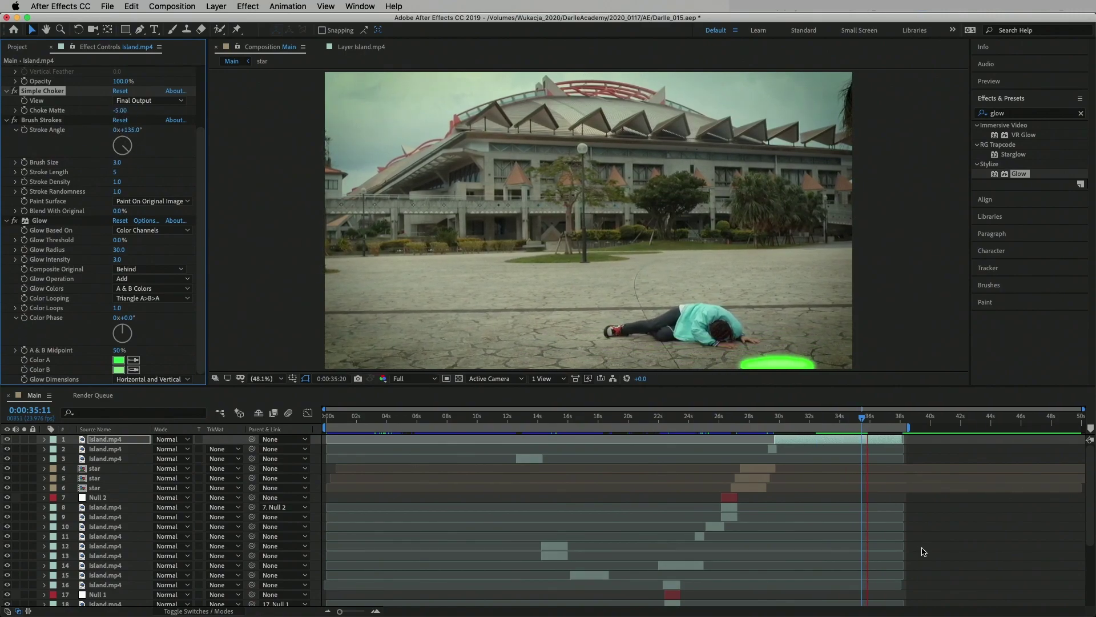
shift+click(94, 488)
click(171, 439)
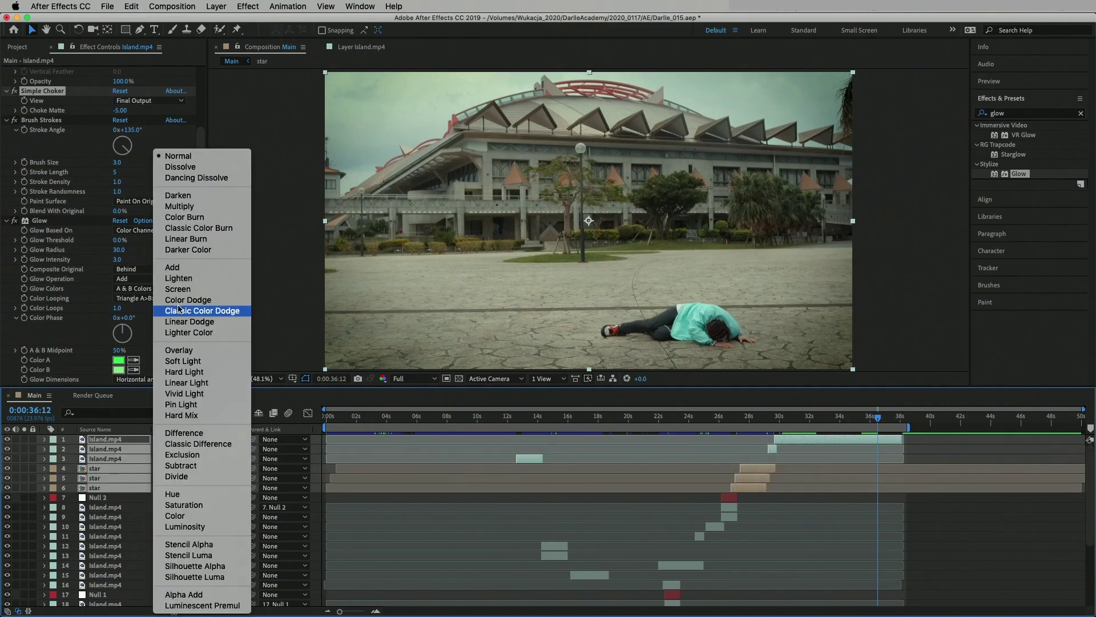
click(171, 267)
click(816, 420)
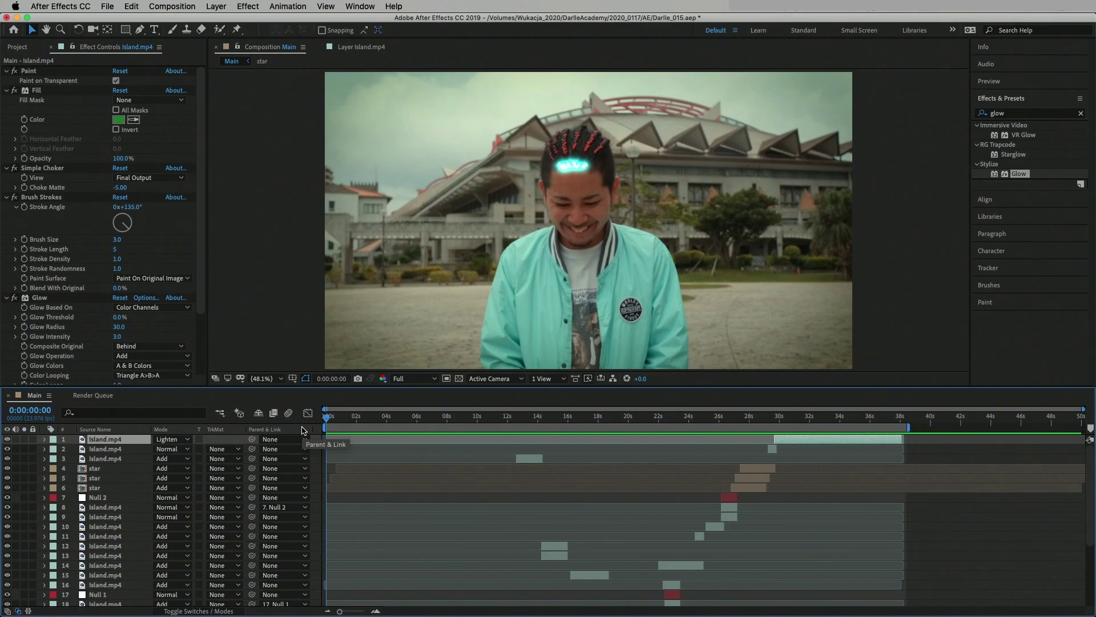
key(space)
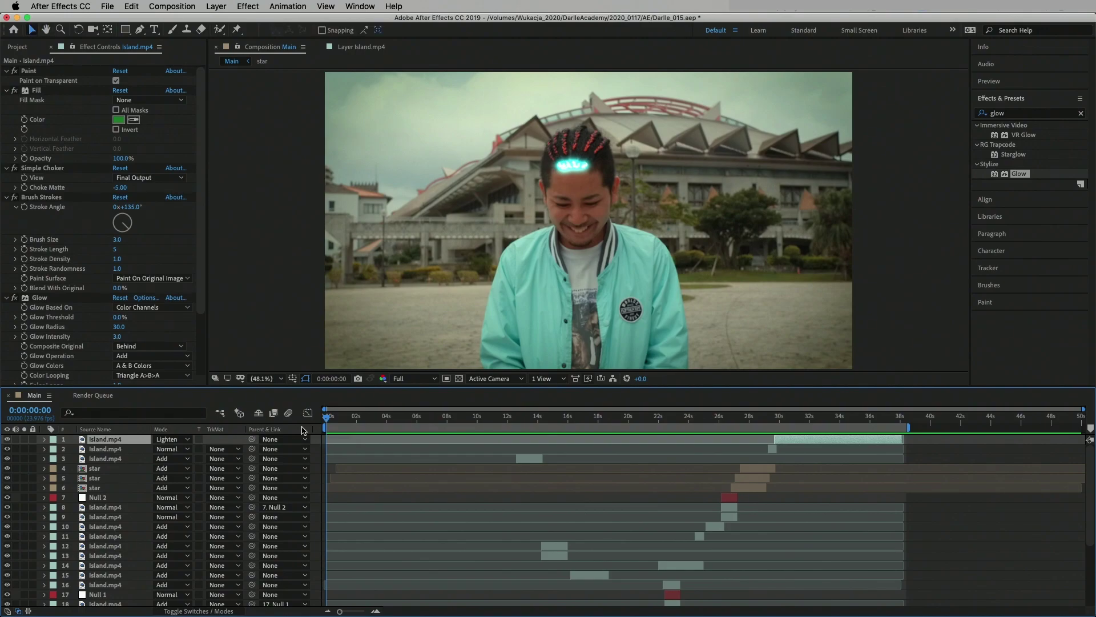